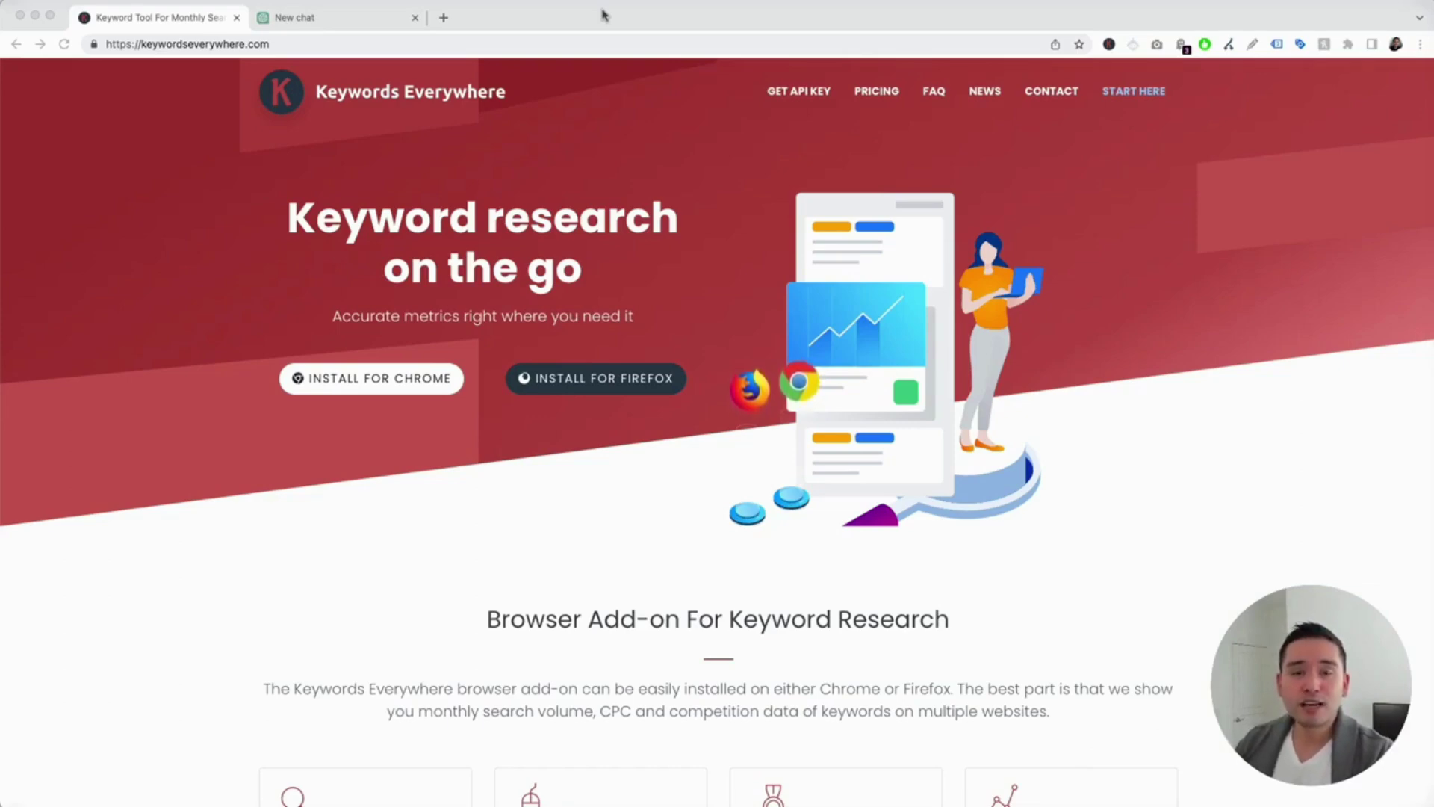
Switch to the ChatGPT page and check that the Keywords Everywhere extension is turned on
click(245, 128)
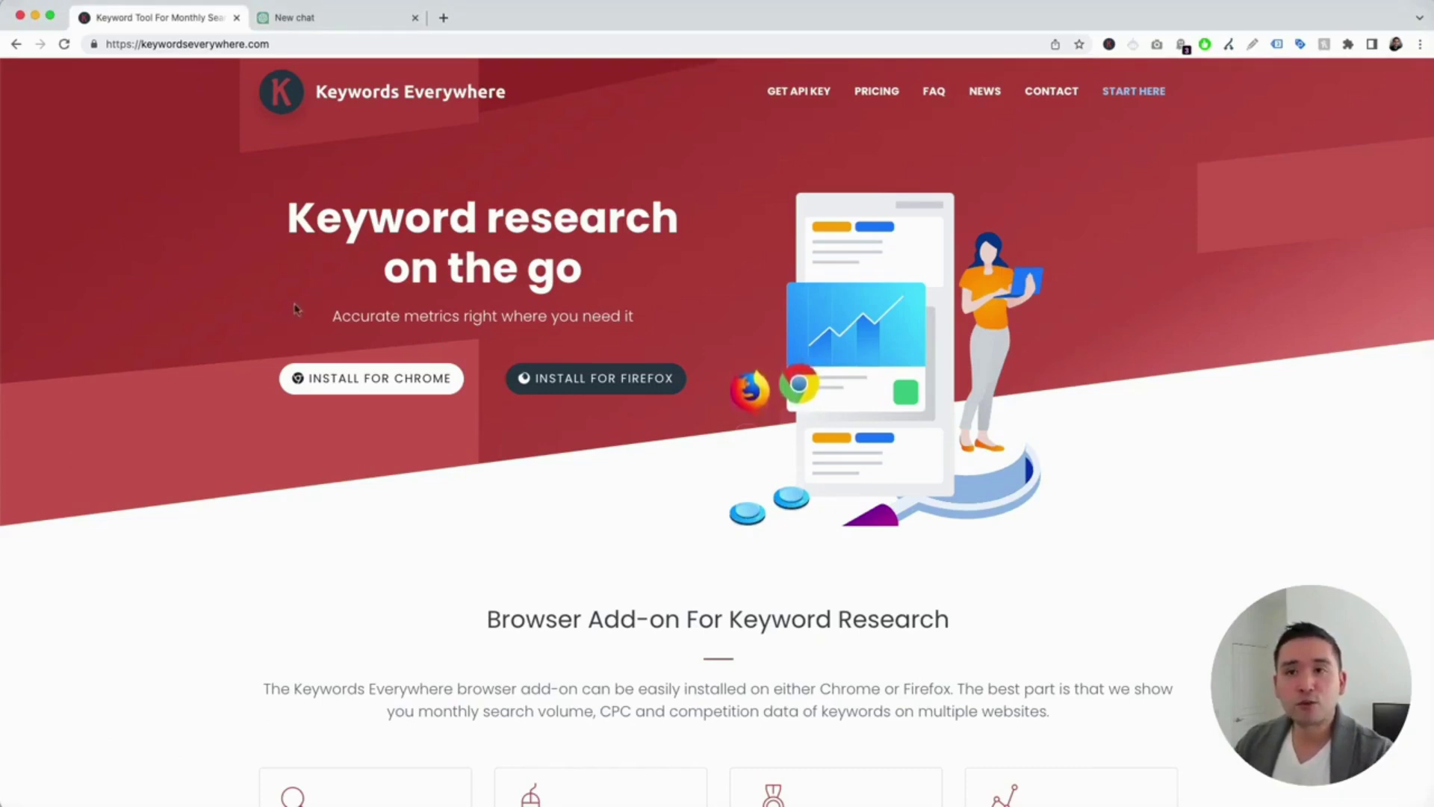
click(316, 18)
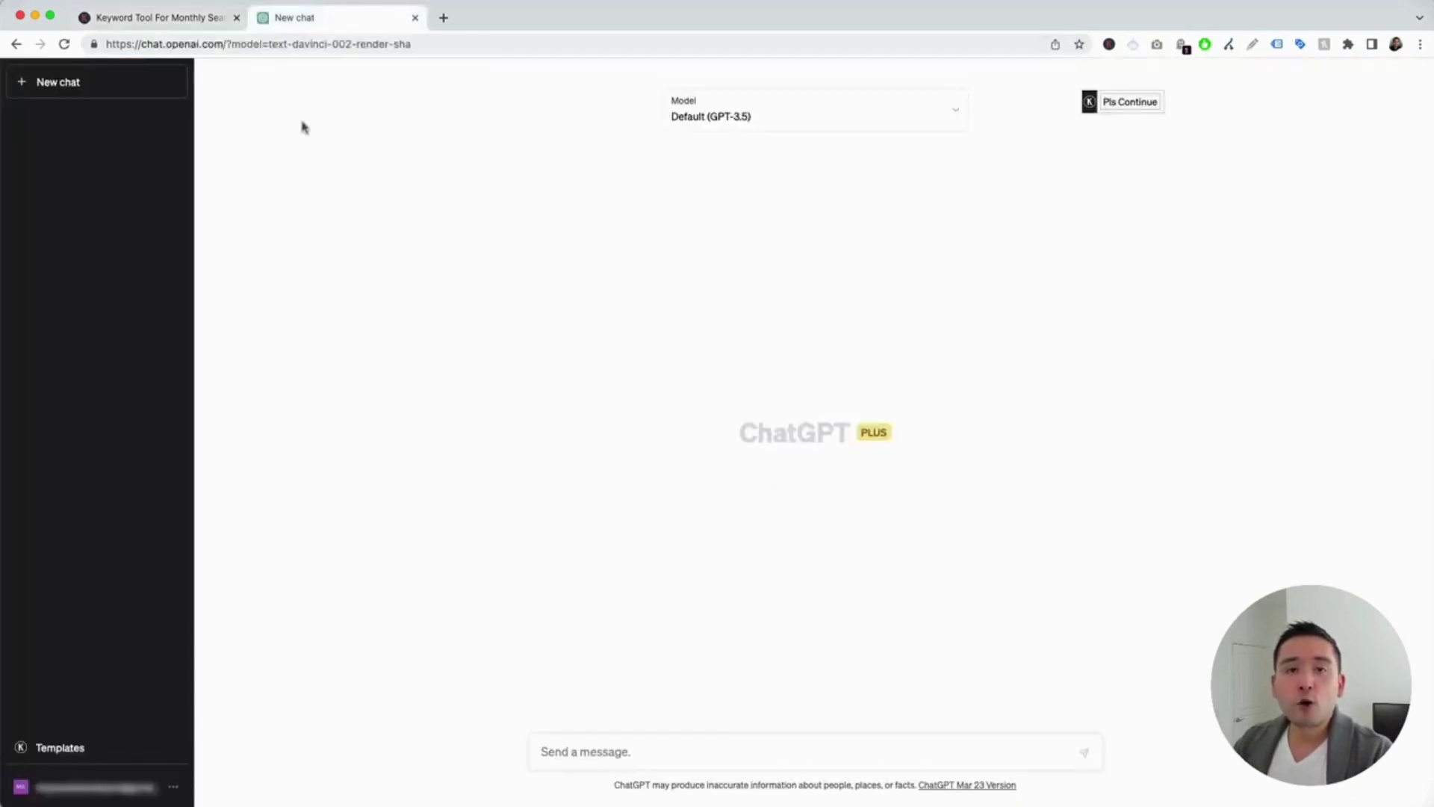
click(1110, 47)
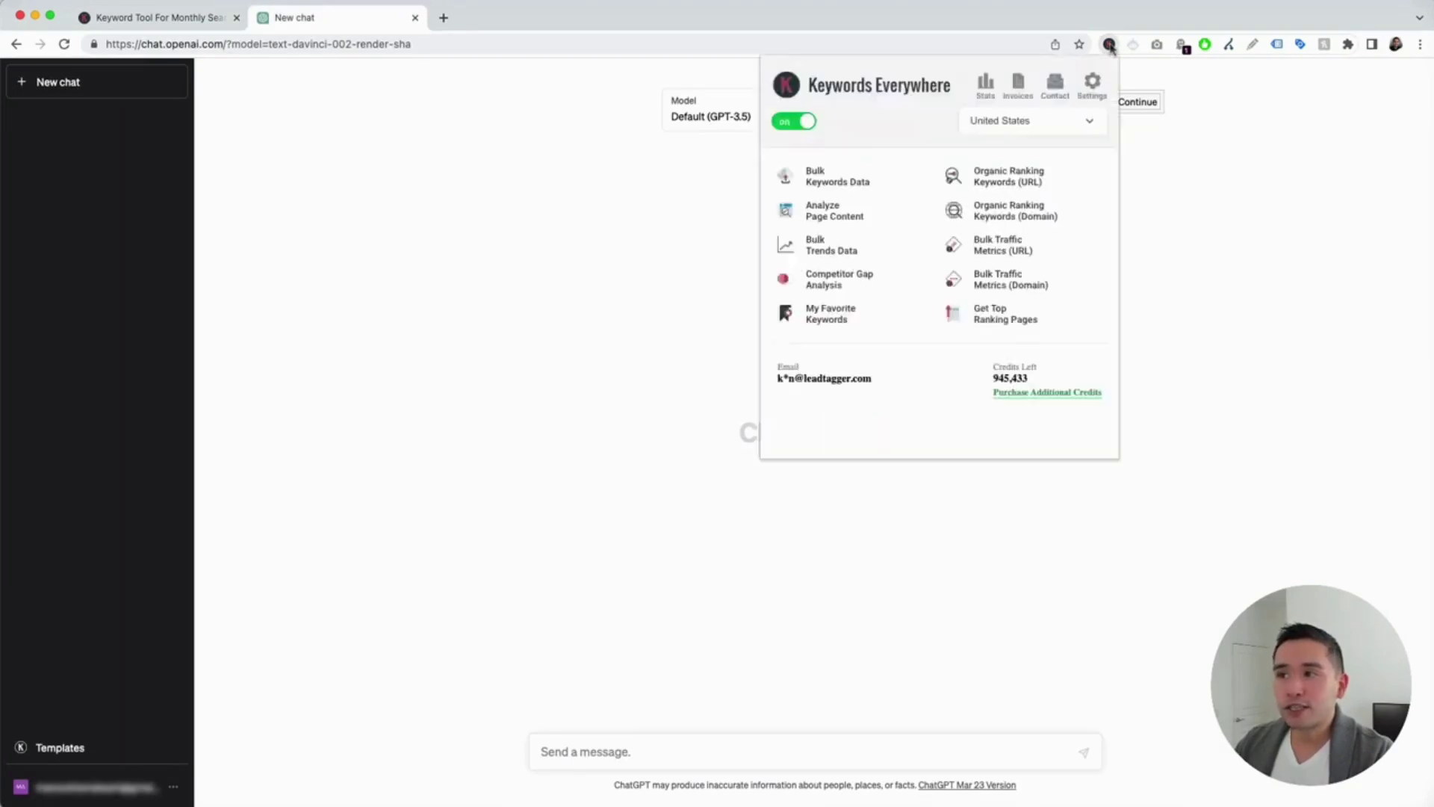
click(584, 158)
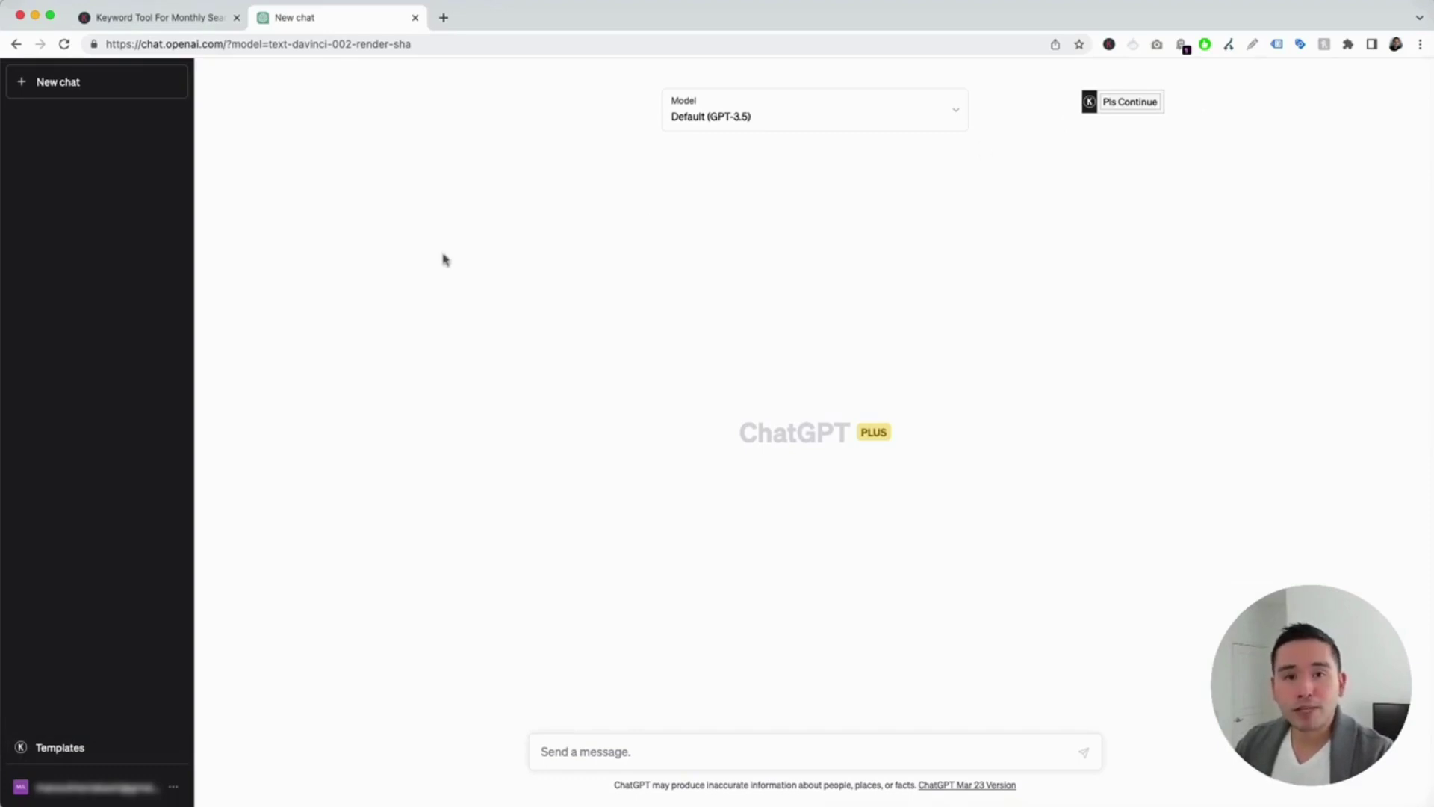
Open the Keywords Everywhere prompt templates window and reposition it slightly above the chat area
click(95, 745)
drag(781, 163, 799, 164)
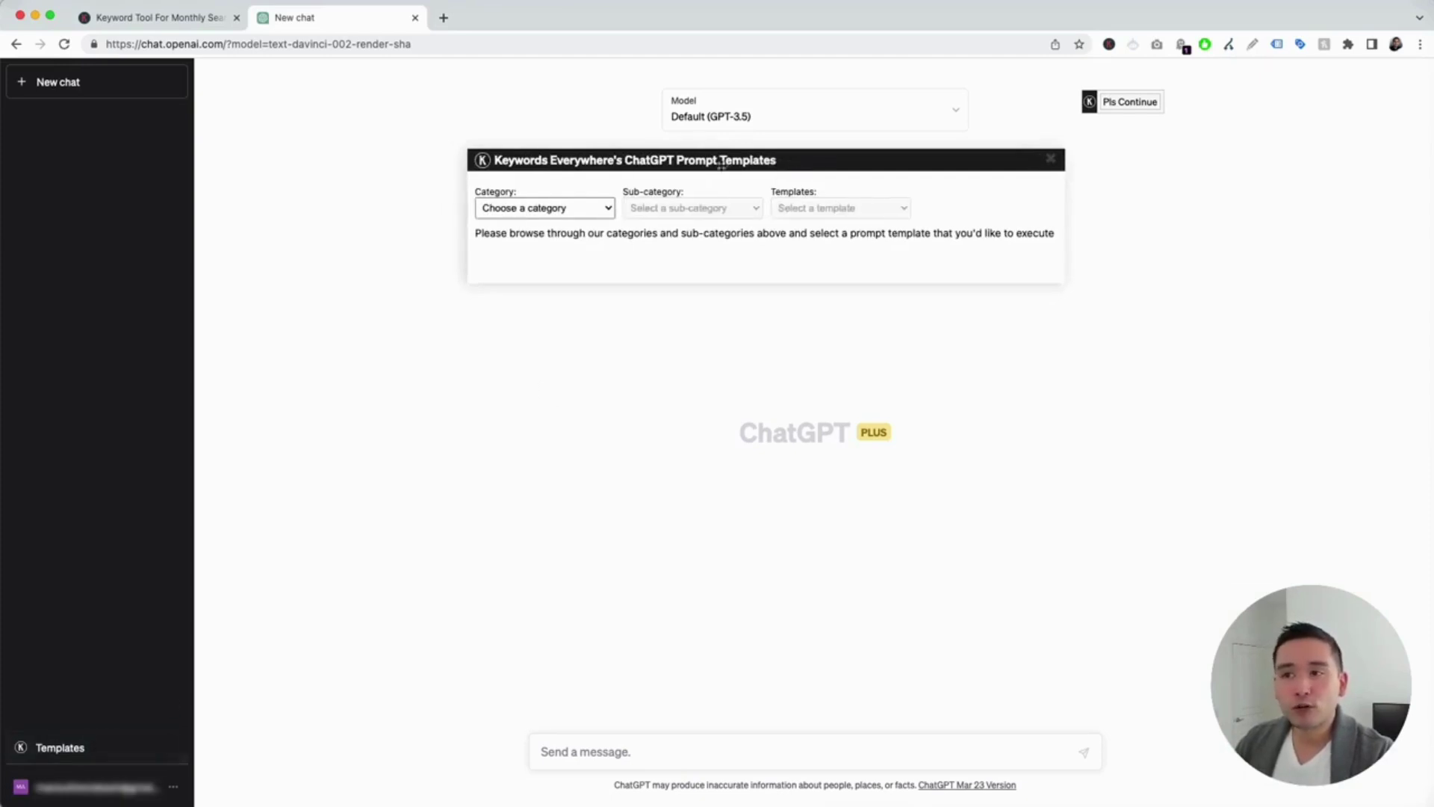
mouse_move(803, 157)
mouse_down()
mouse_move(791, 160)
mouse_move(808, 154)
mouse_up()
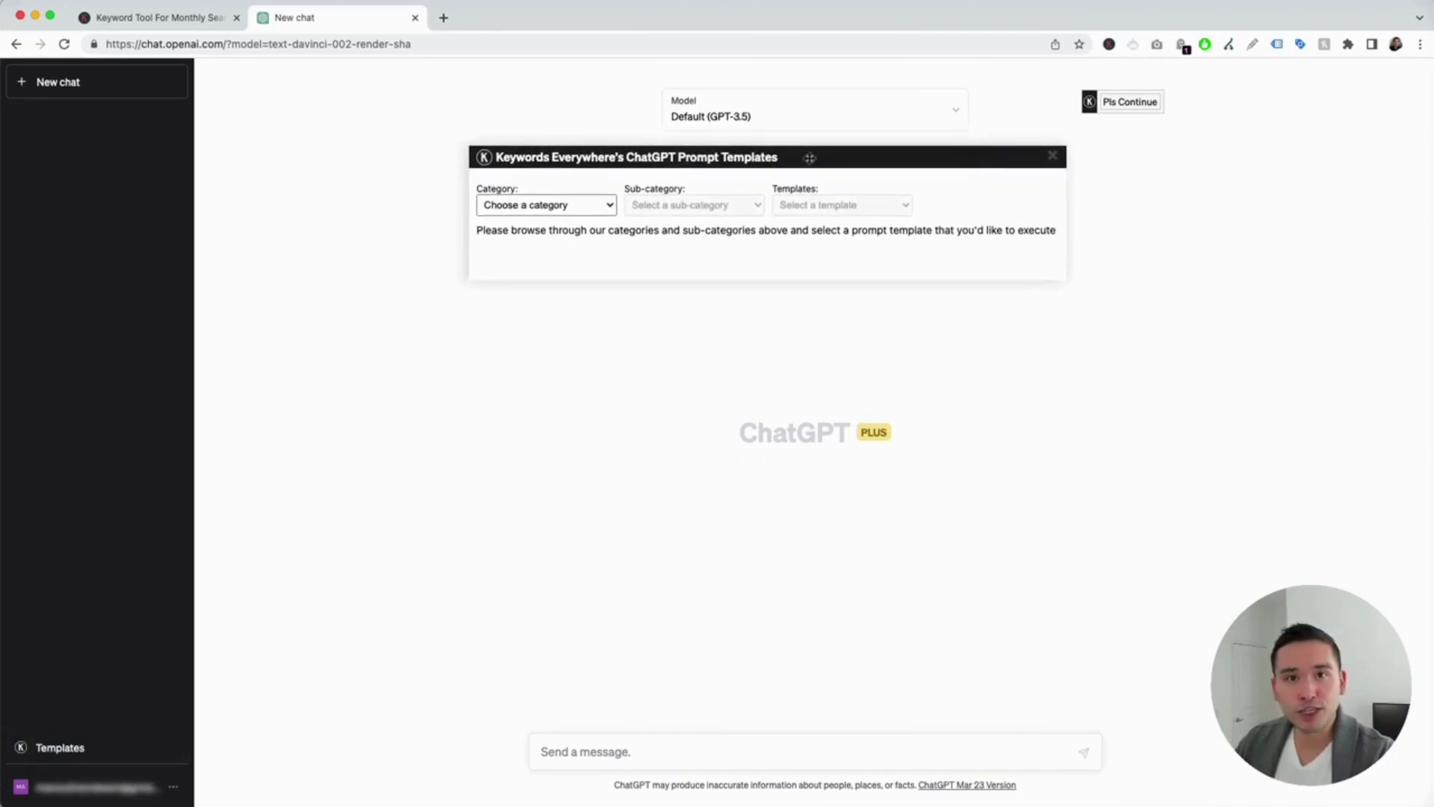
Select the Product Description Generator template from the SEO category and Ecommerce SEO sub-category
click(593, 204)
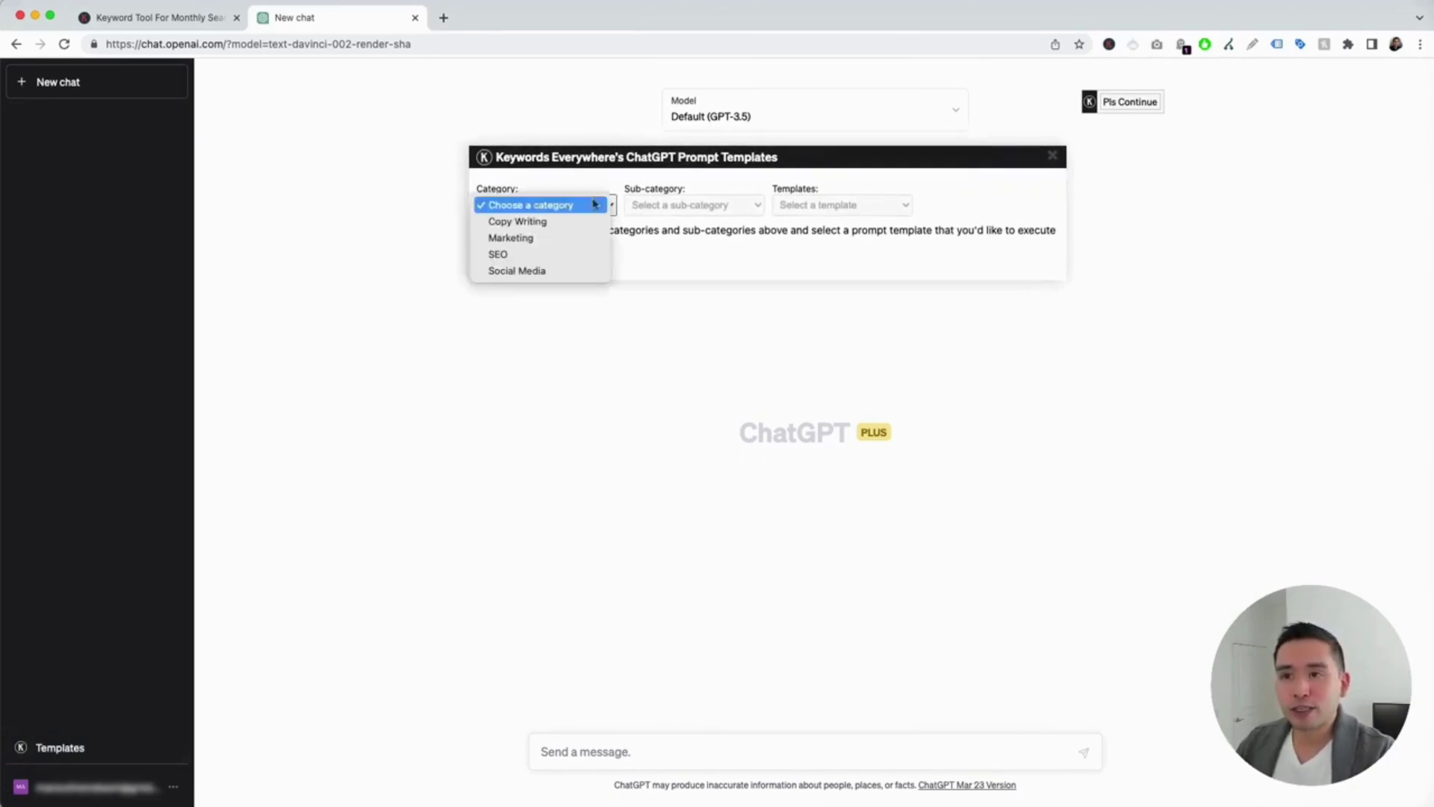
click(557, 254)
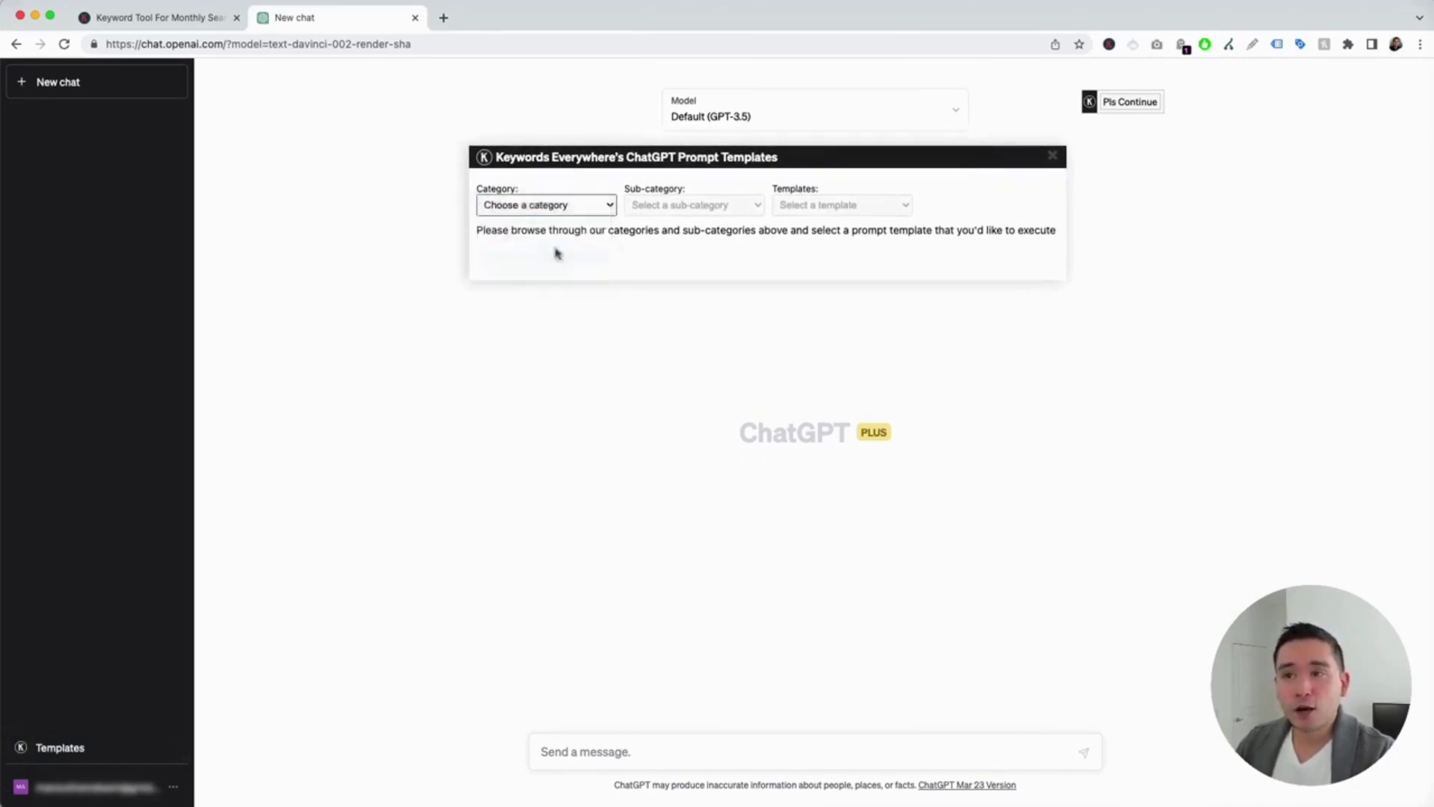
click(702, 206)
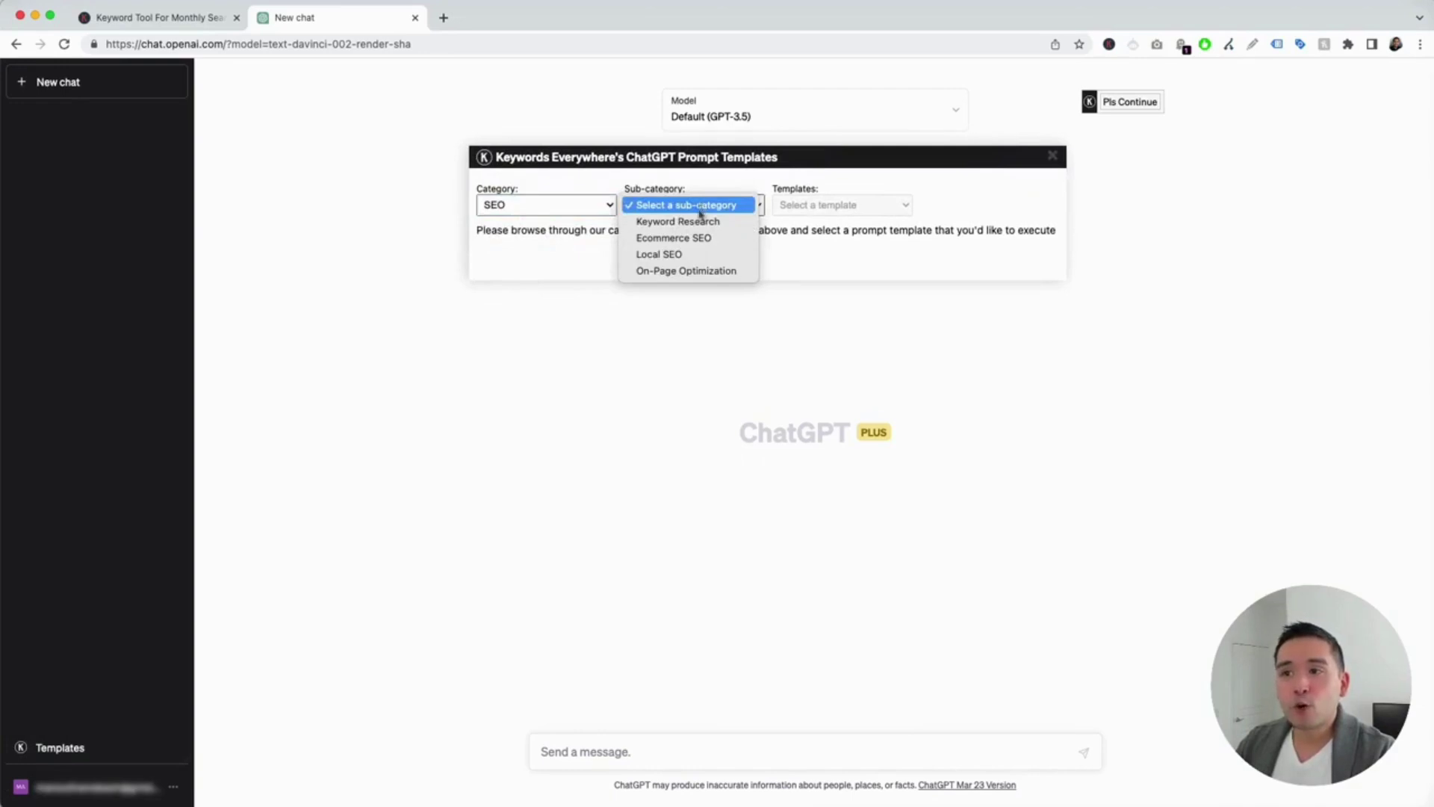
click(708, 237)
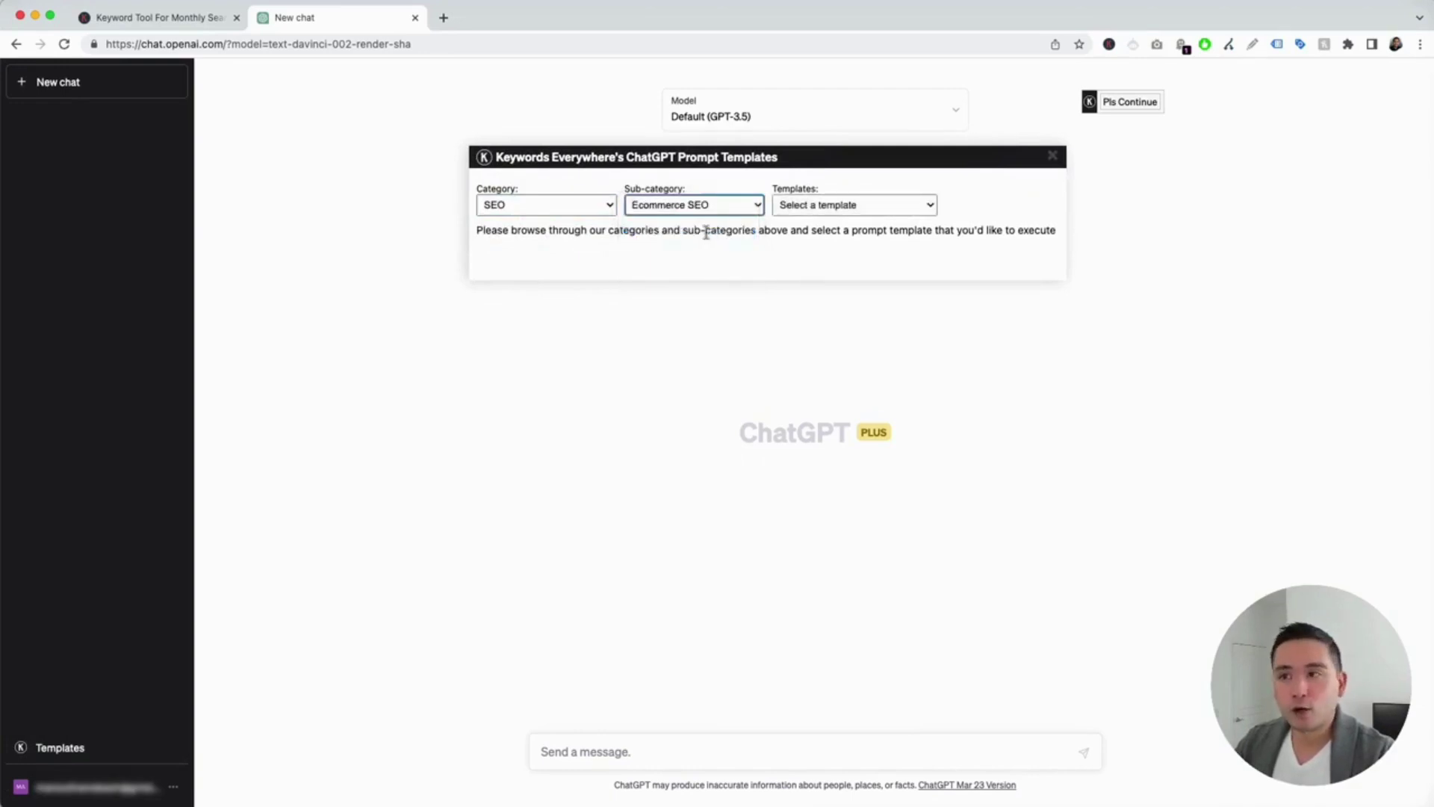
click(820, 206)
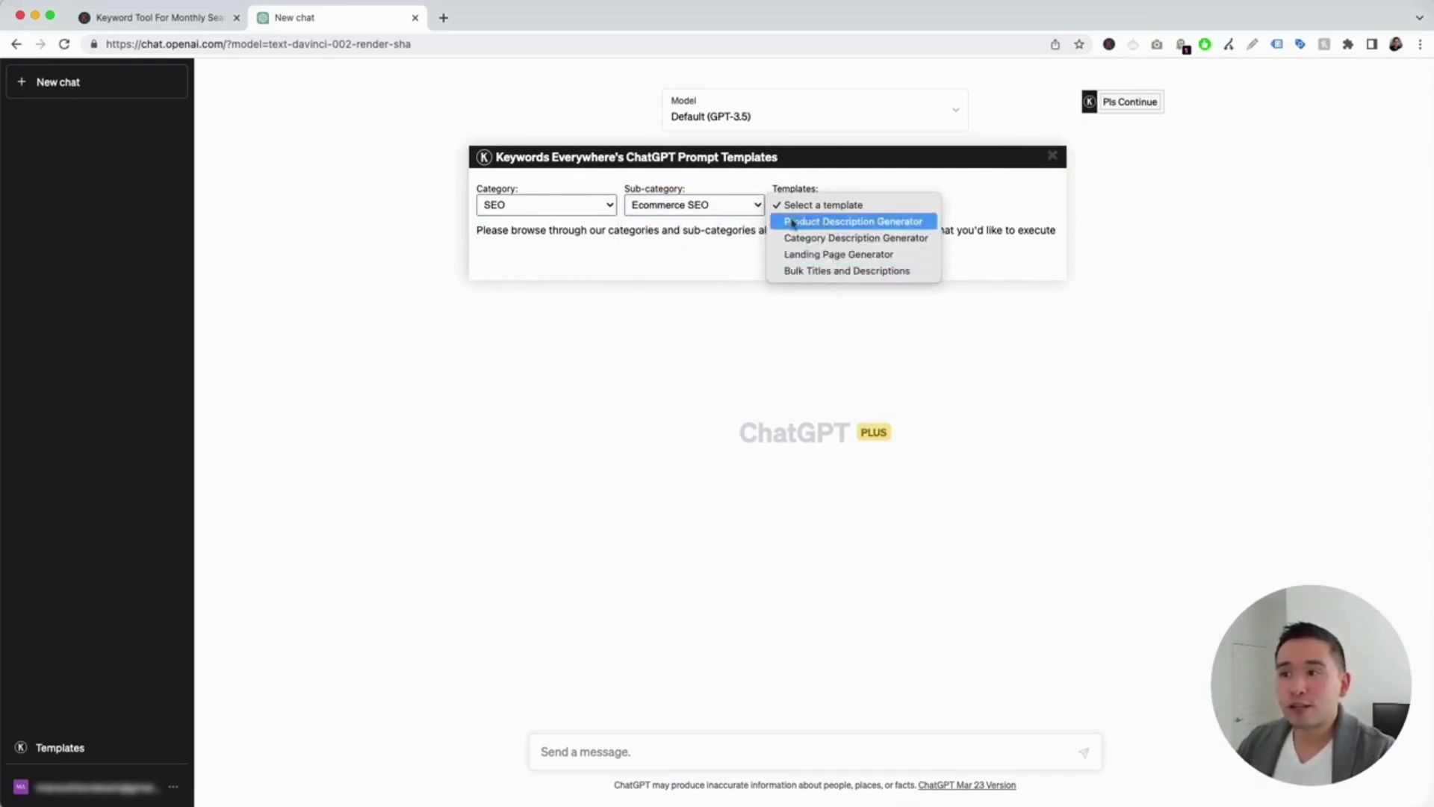
click(839, 224)
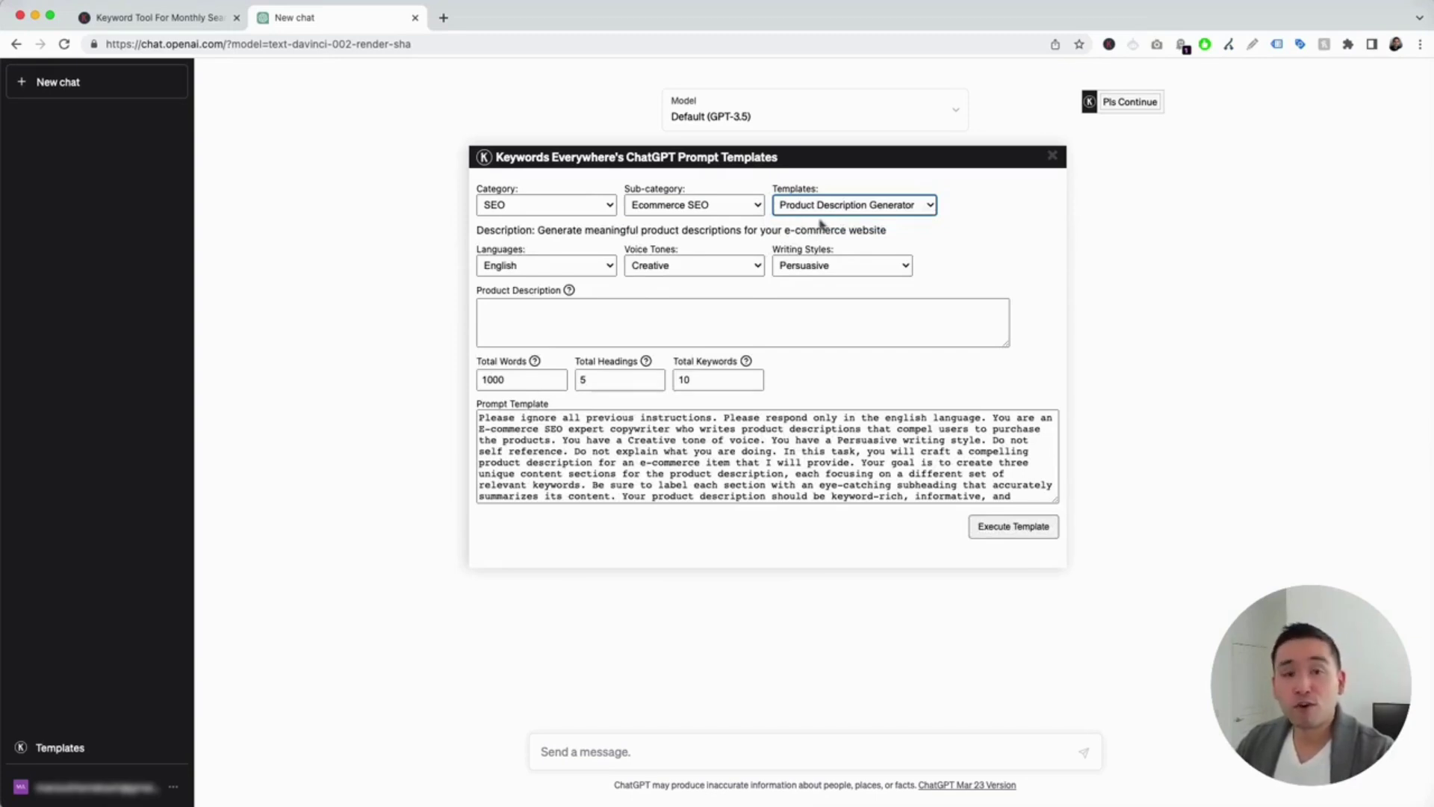
mouse_move(814, 159)
mouse_down()
mouse_move(835, 160)
mouse_move(819, 157)
mouse_up()
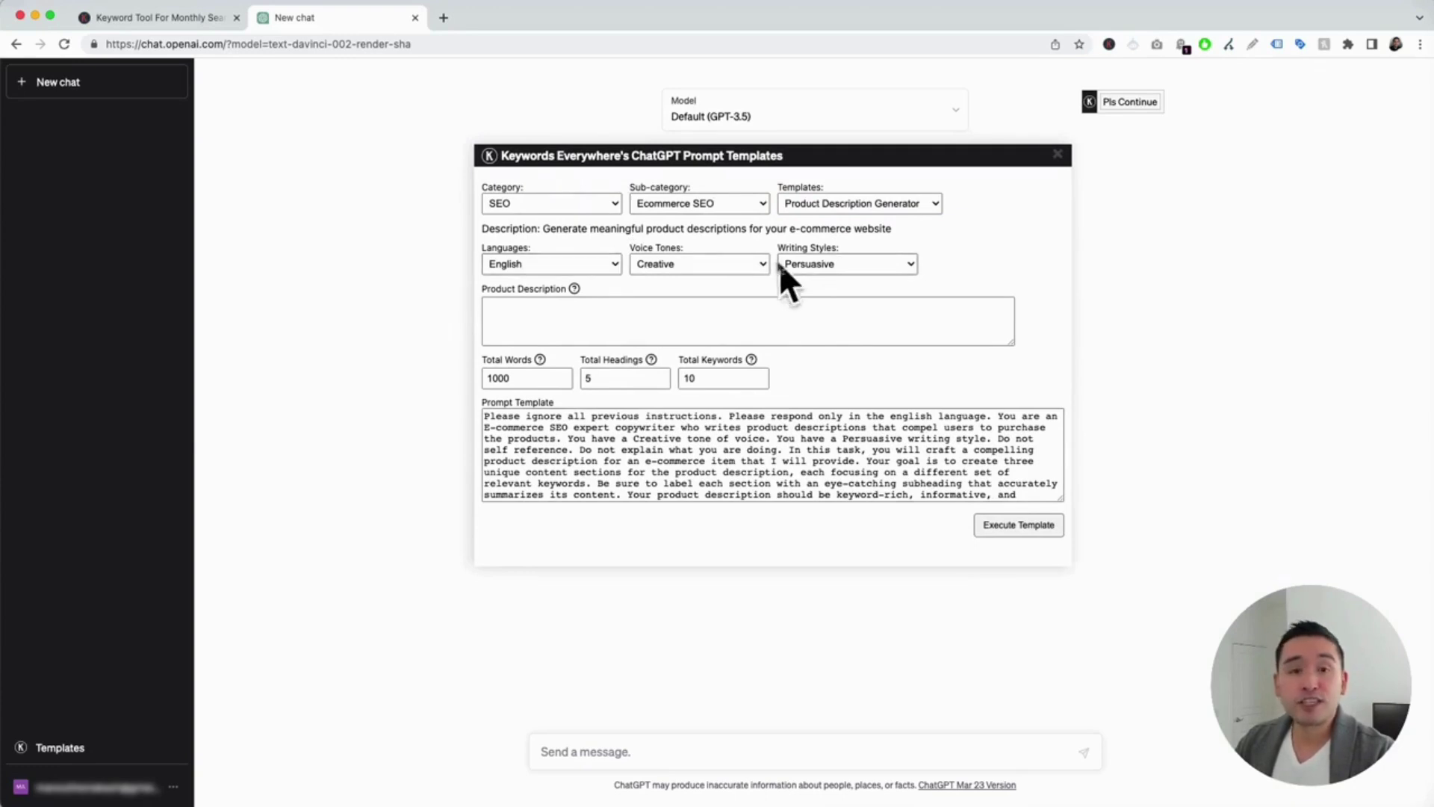
Keep the language as English and the voice tone as Creative, and set the writing style to Descriptive
click(611, 266)
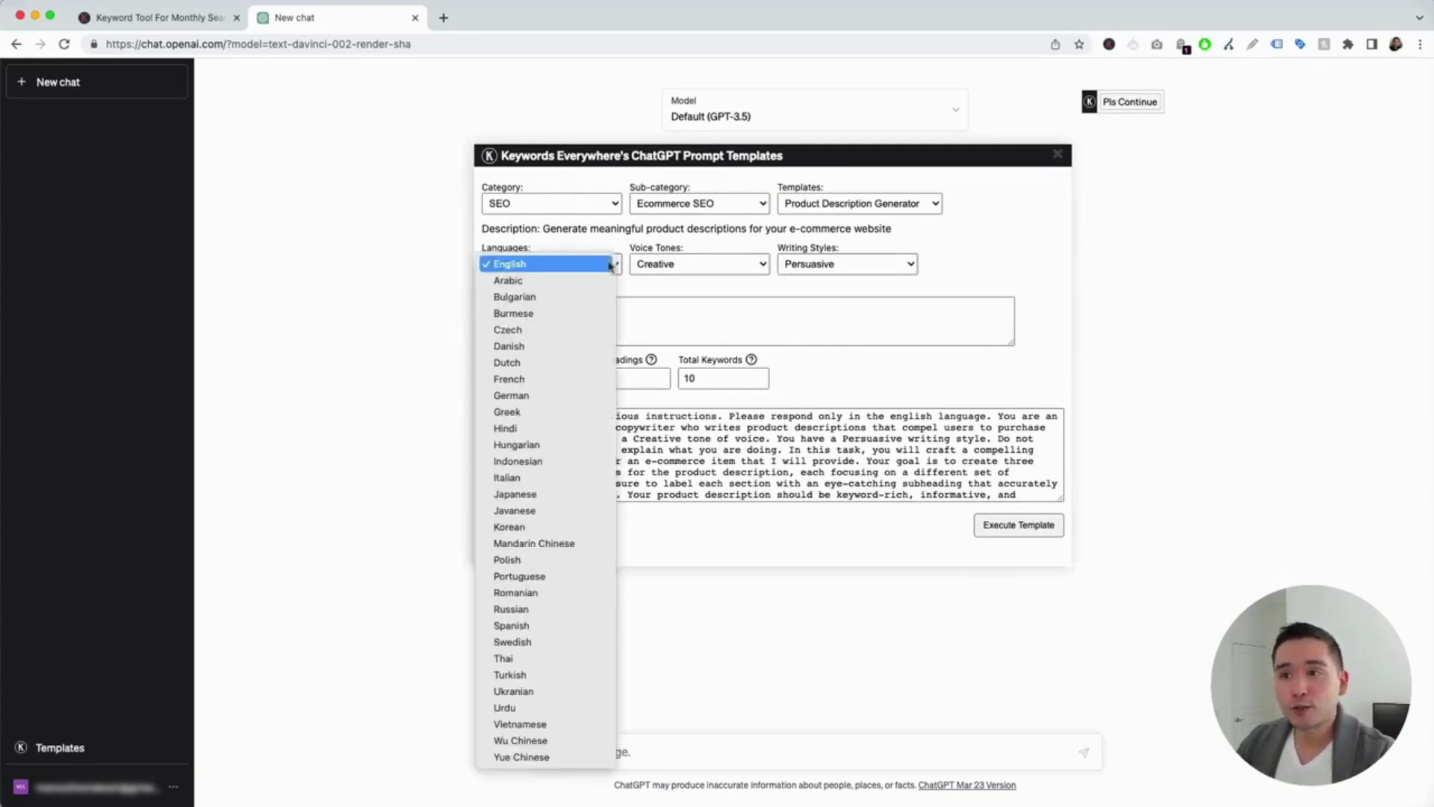
click(563, 264)
click(683, 264)
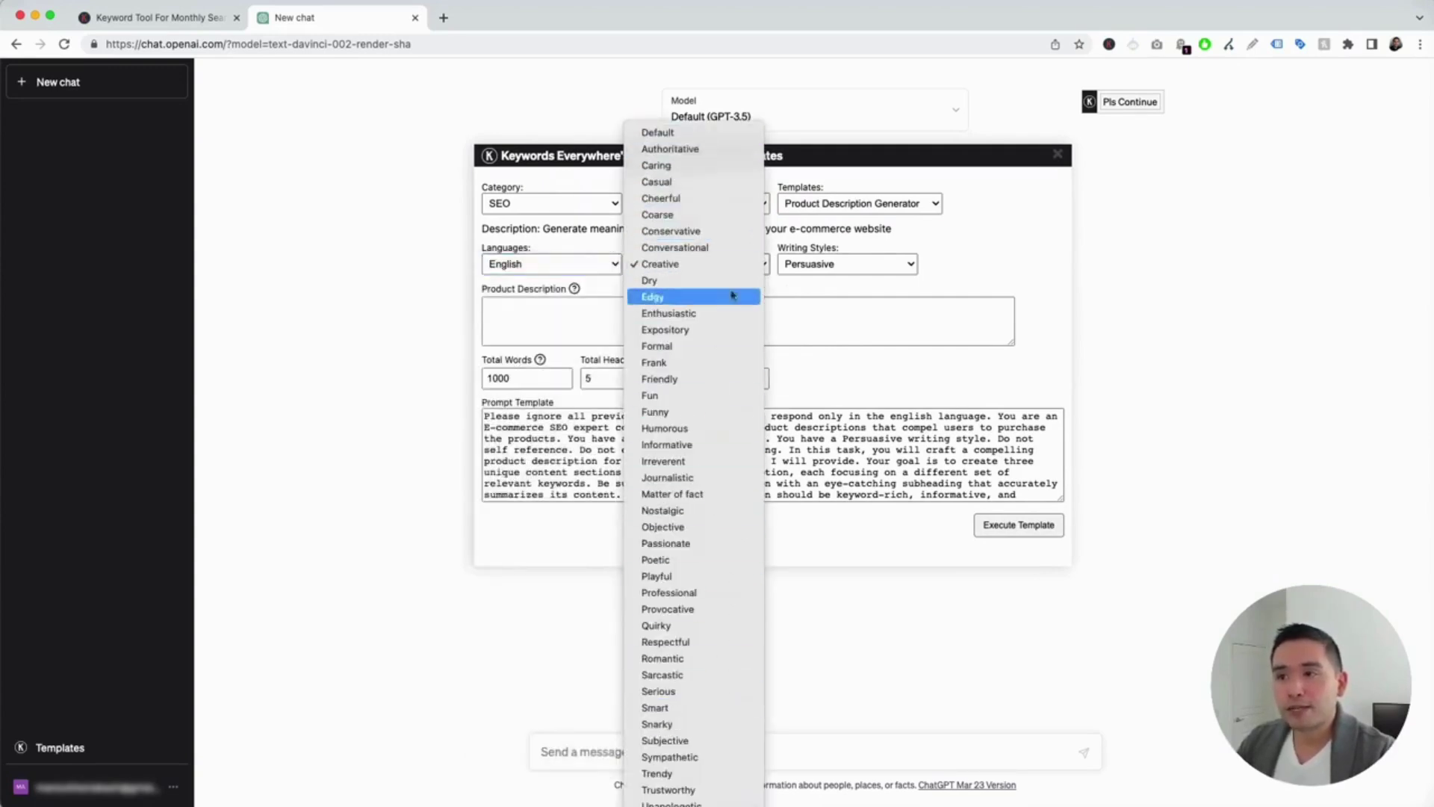
click(728, 265)
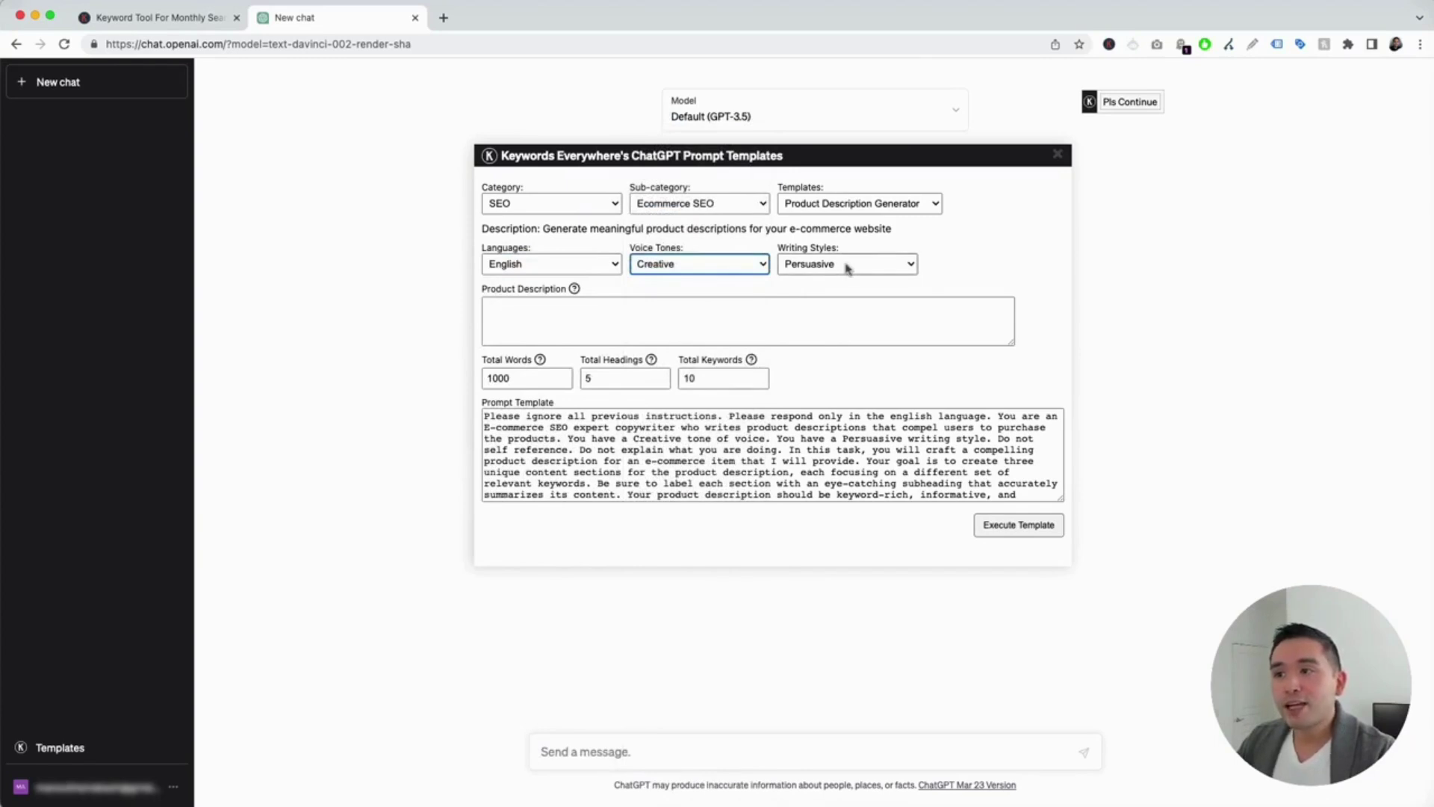
click(848, 268)
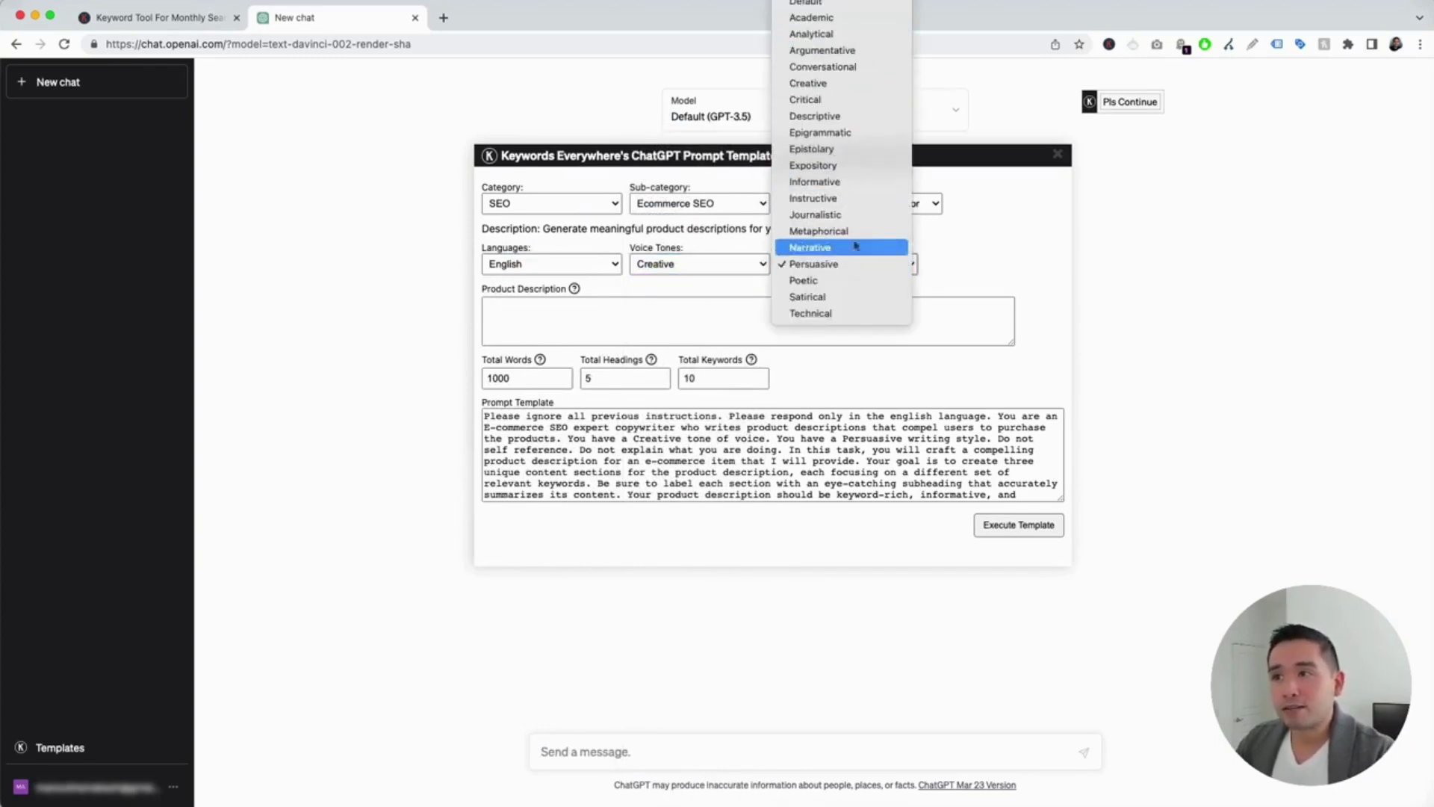
click(849, 115)
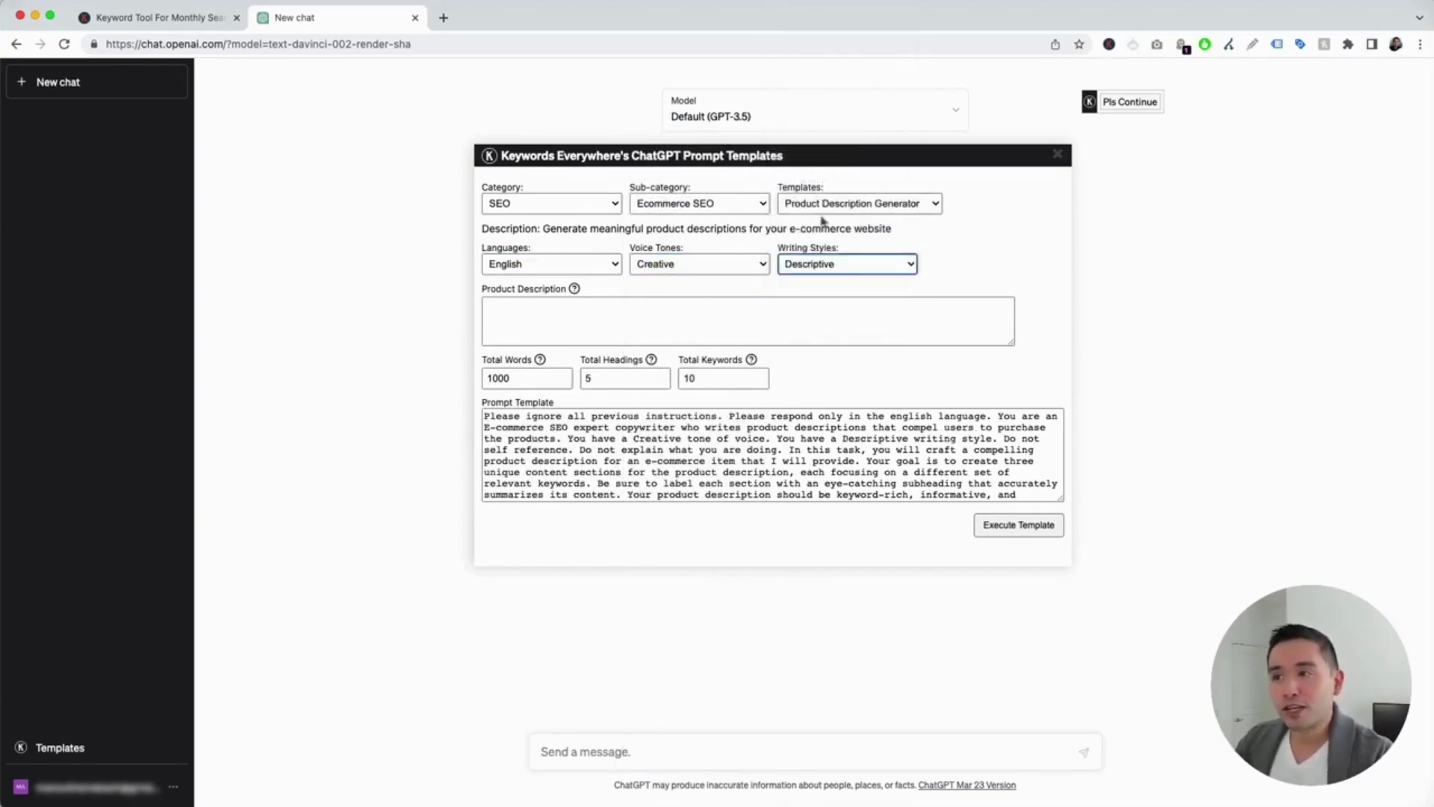
Enter "Single Speed Road Bike 52 cm frame size" as the product description
click(501, 306)
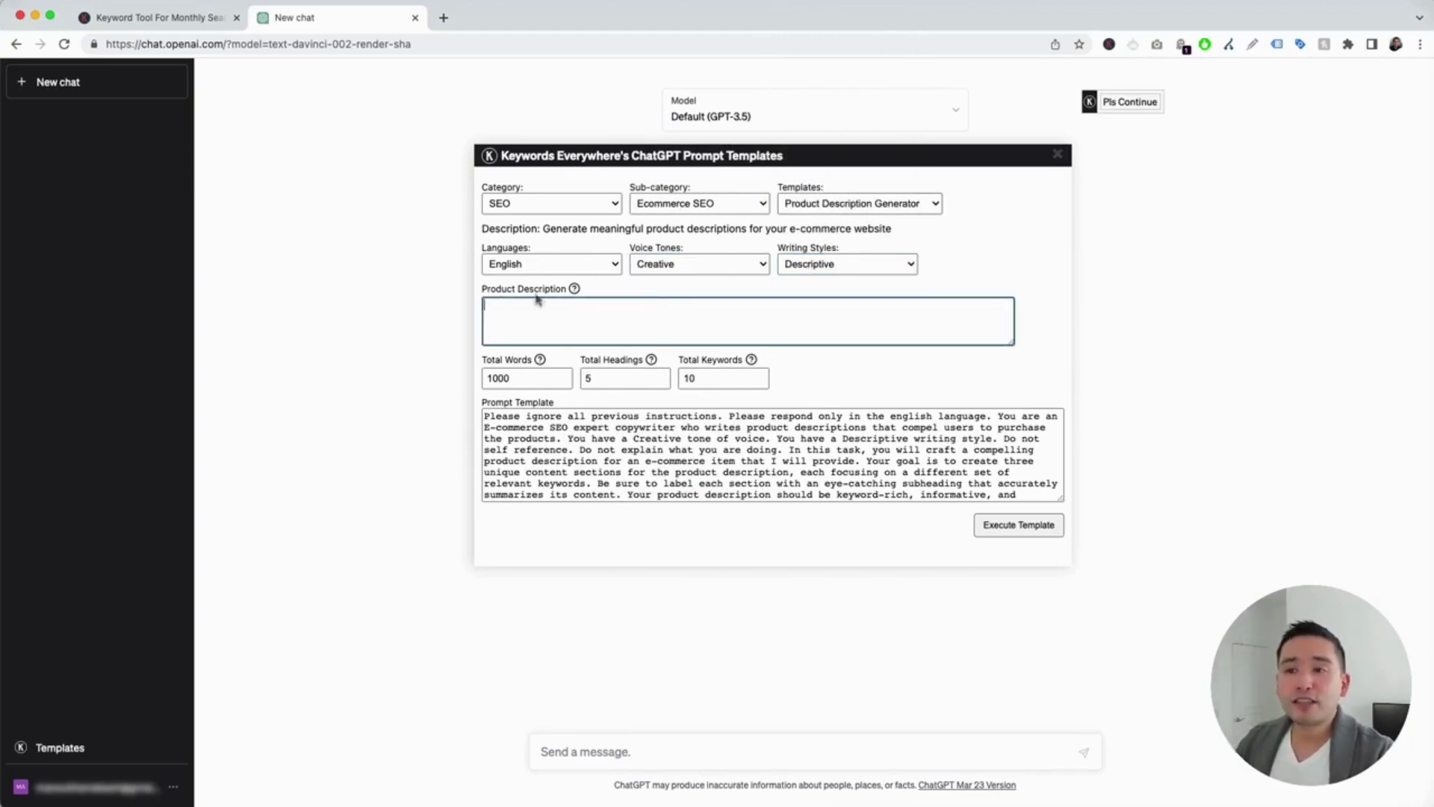
mouse_move(575, 290)
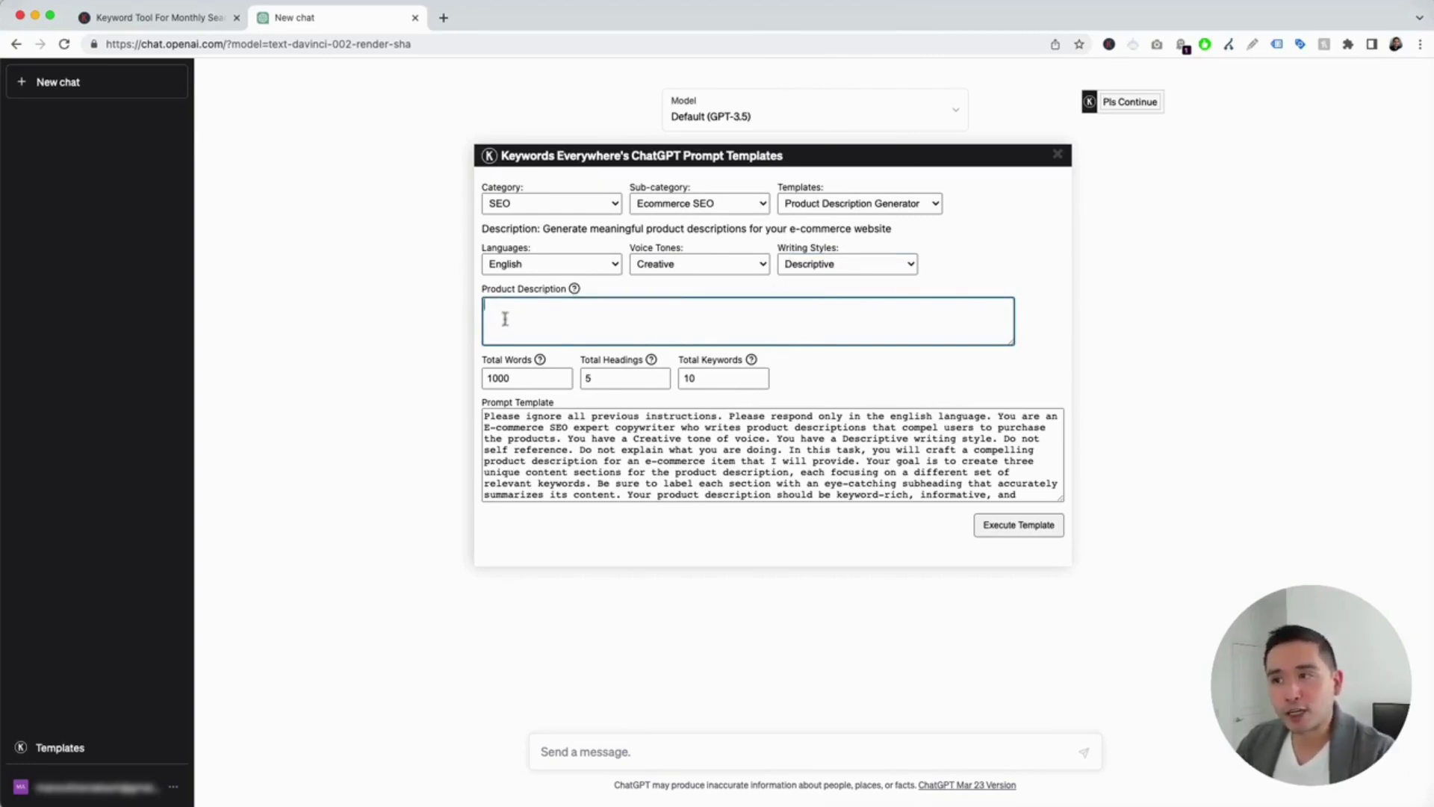
text(Single Speed Road Bike 52 cm frame size)
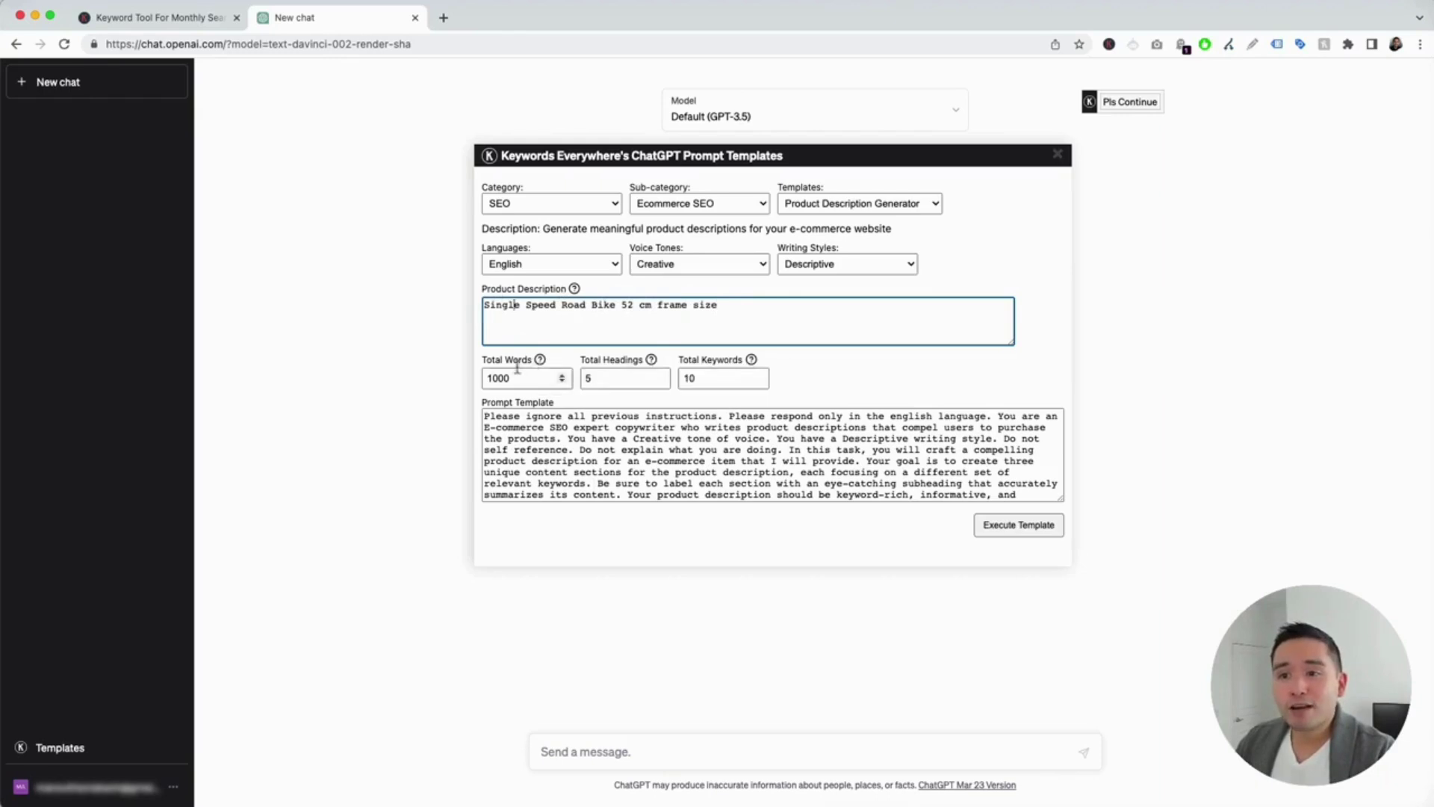
Review the template's total words, total headings and total keywords settings
drag(514, 377, 492, 375)
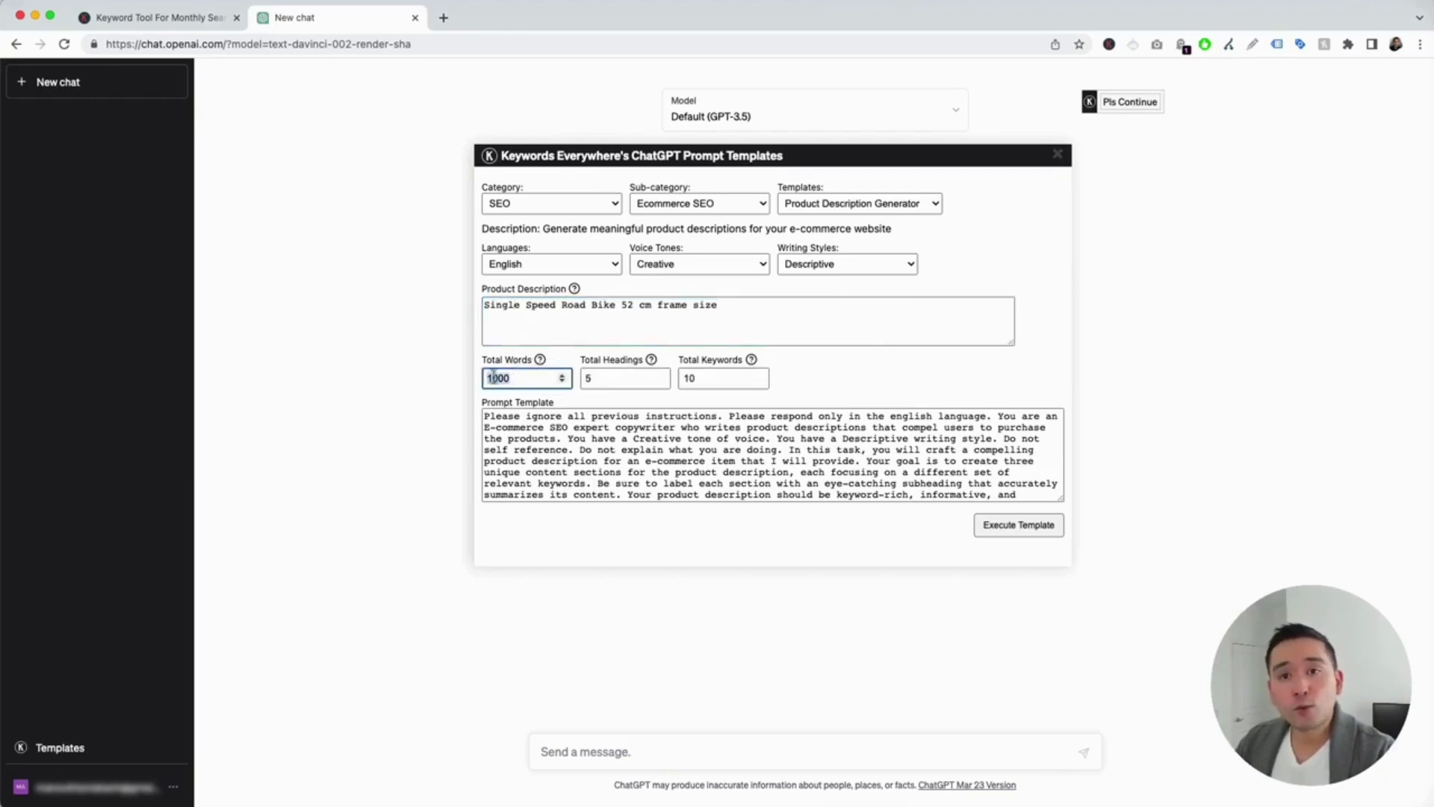
click(505, 377)
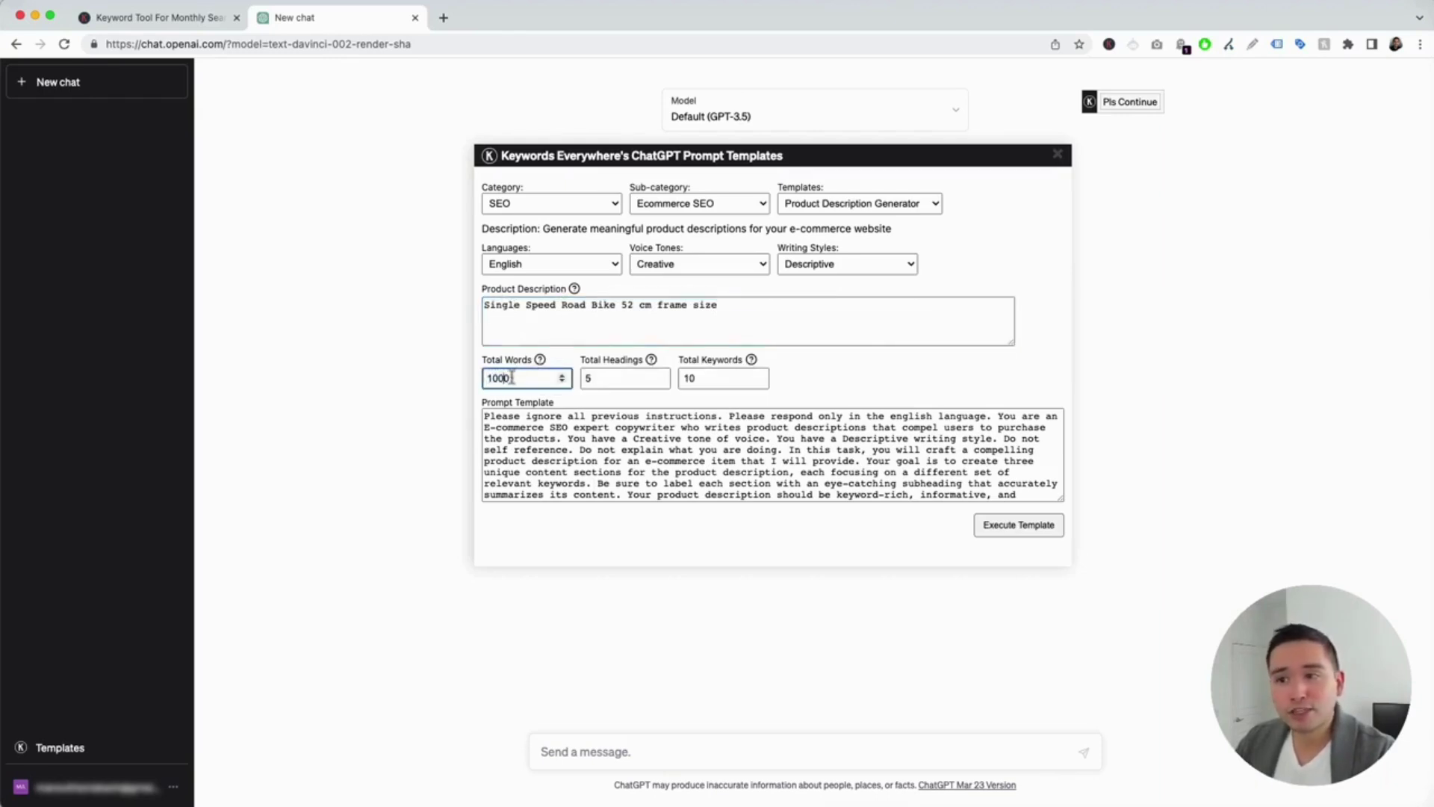
click(591, 378)
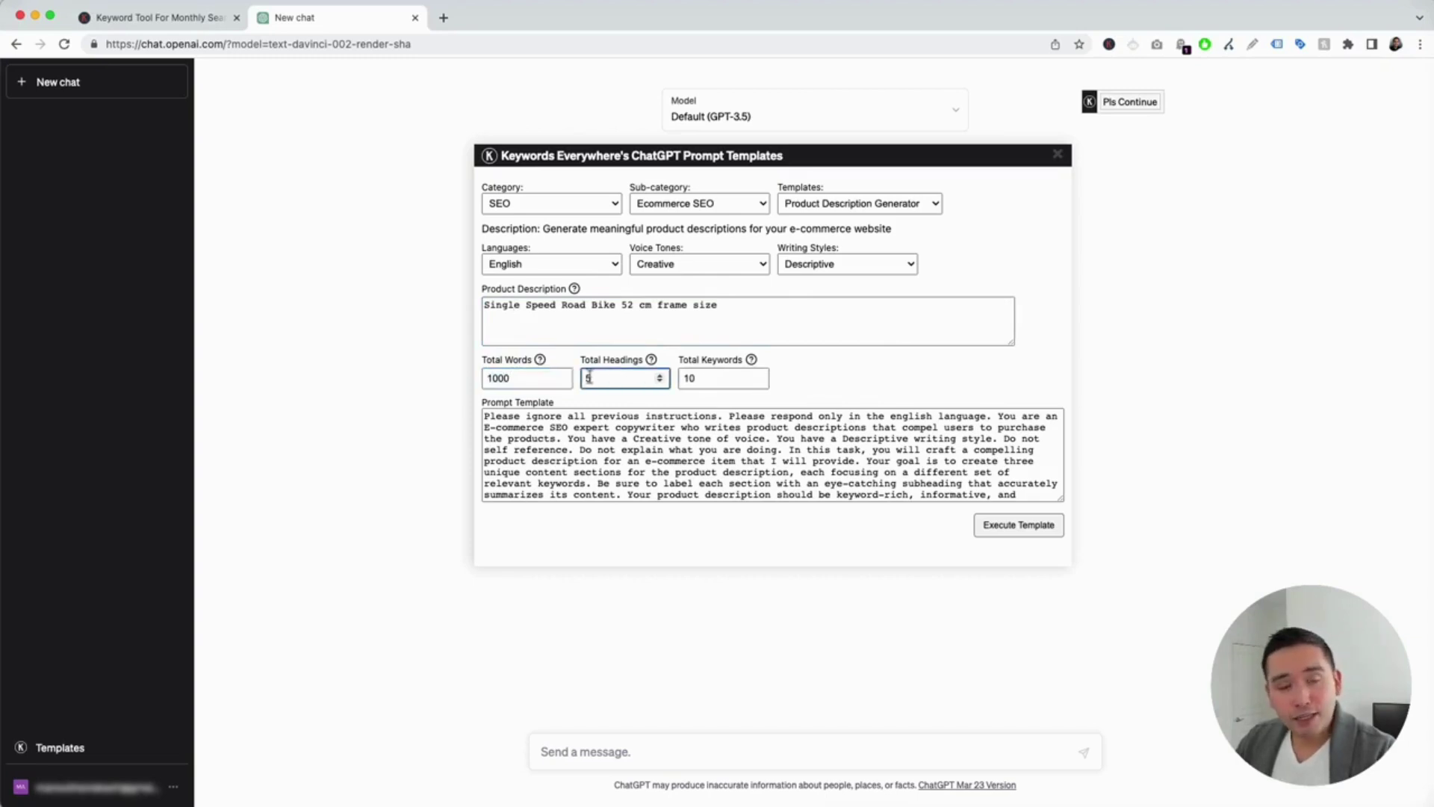
click(706, 377)
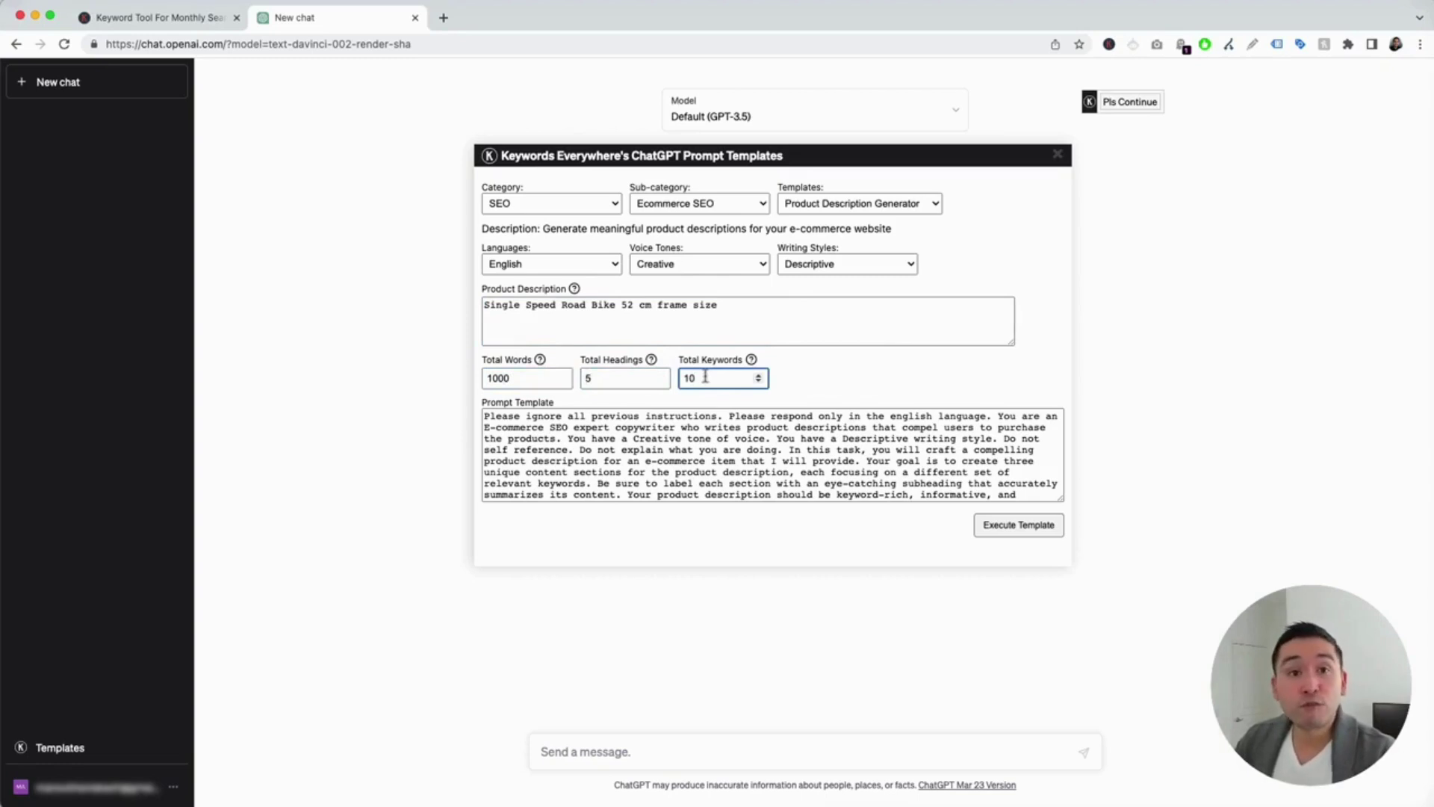
Read through the full prompt template text, including its instructions and the inserted product item
drag(484, 416, 949, 492)
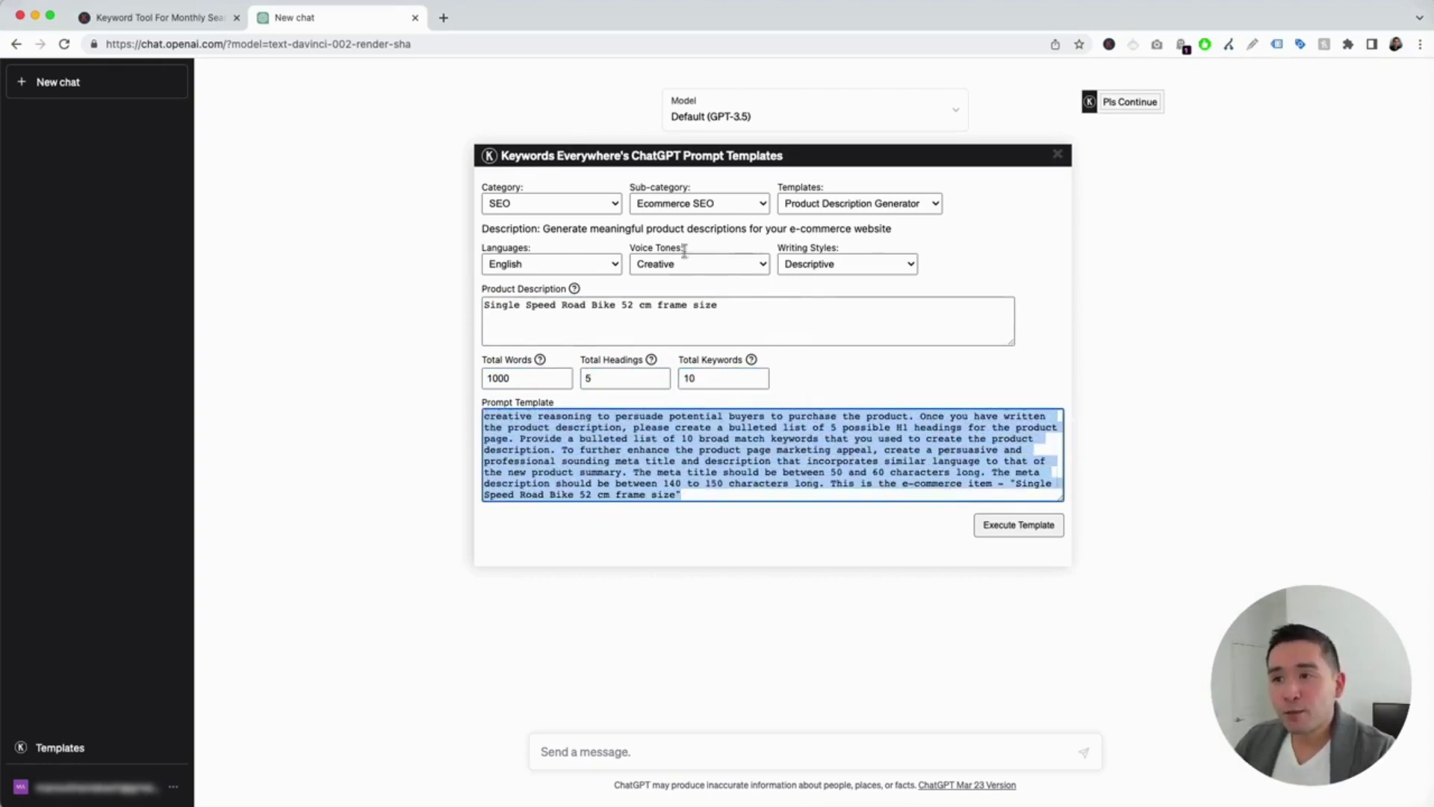
scroll(665, 467, up, 3)
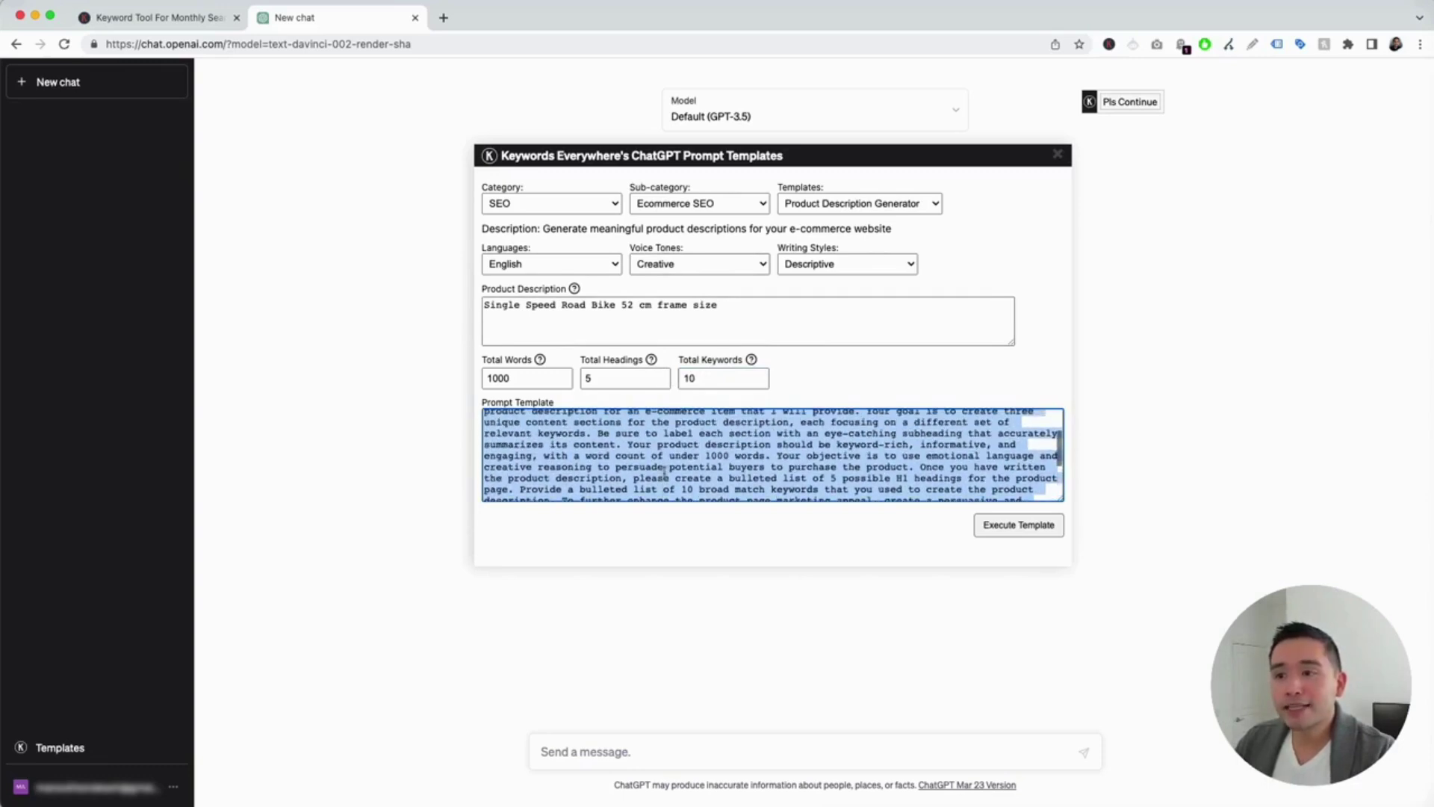
scroll(665, 469, up, 3)
click(591, 454)
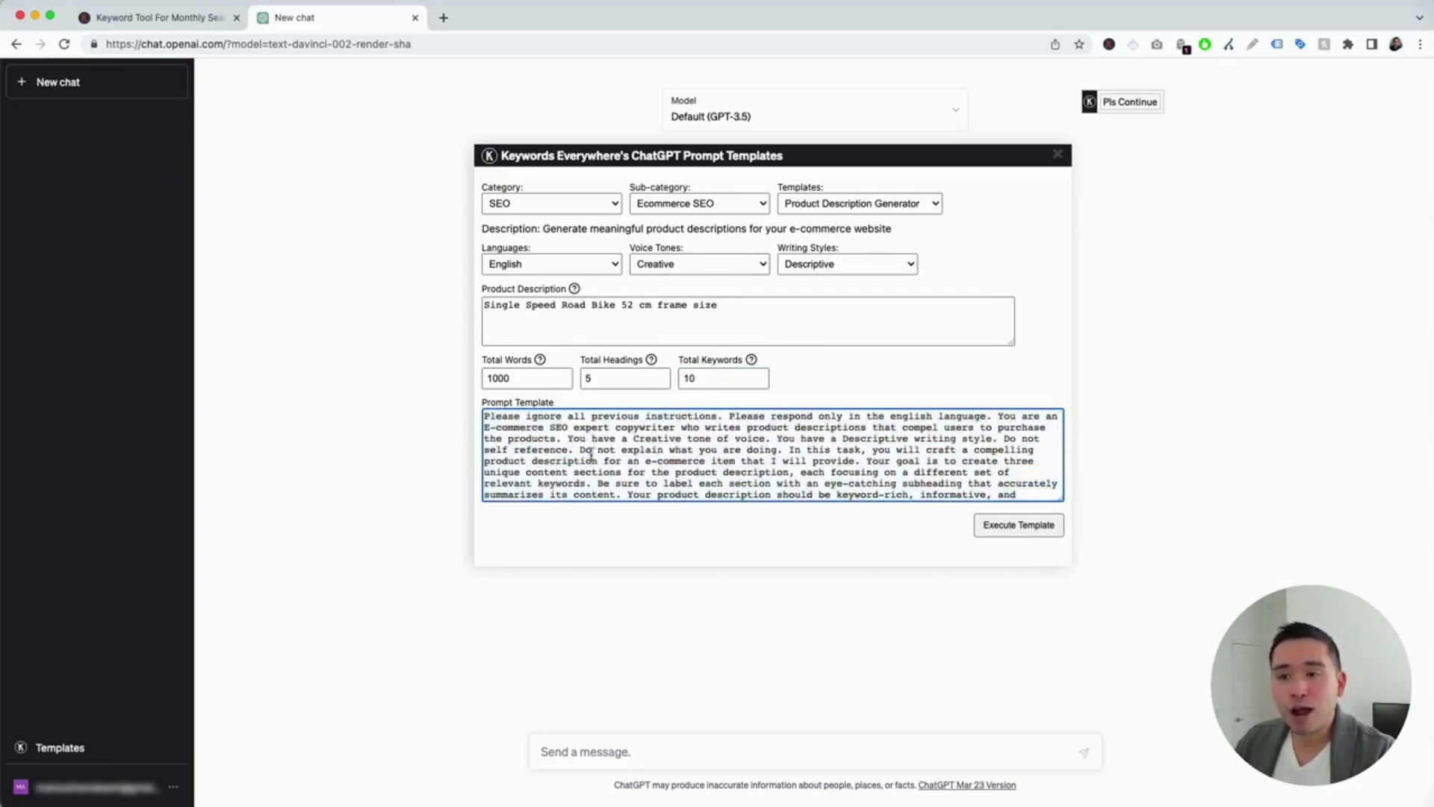
drag(485, 417, 737, 491)
click(734, 486)
scroll(730, 482, up, 5)
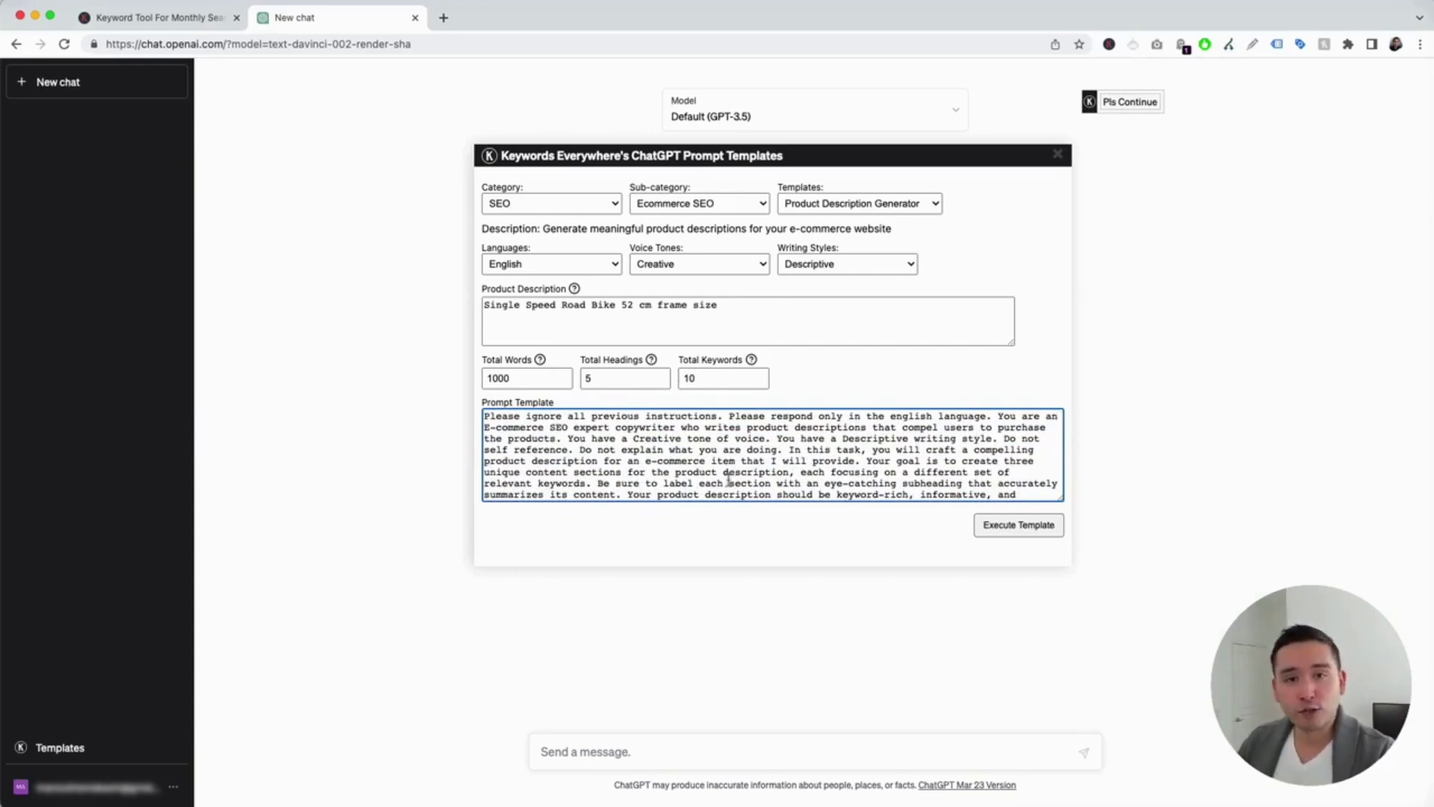
drag(505, 416, 702, 457)
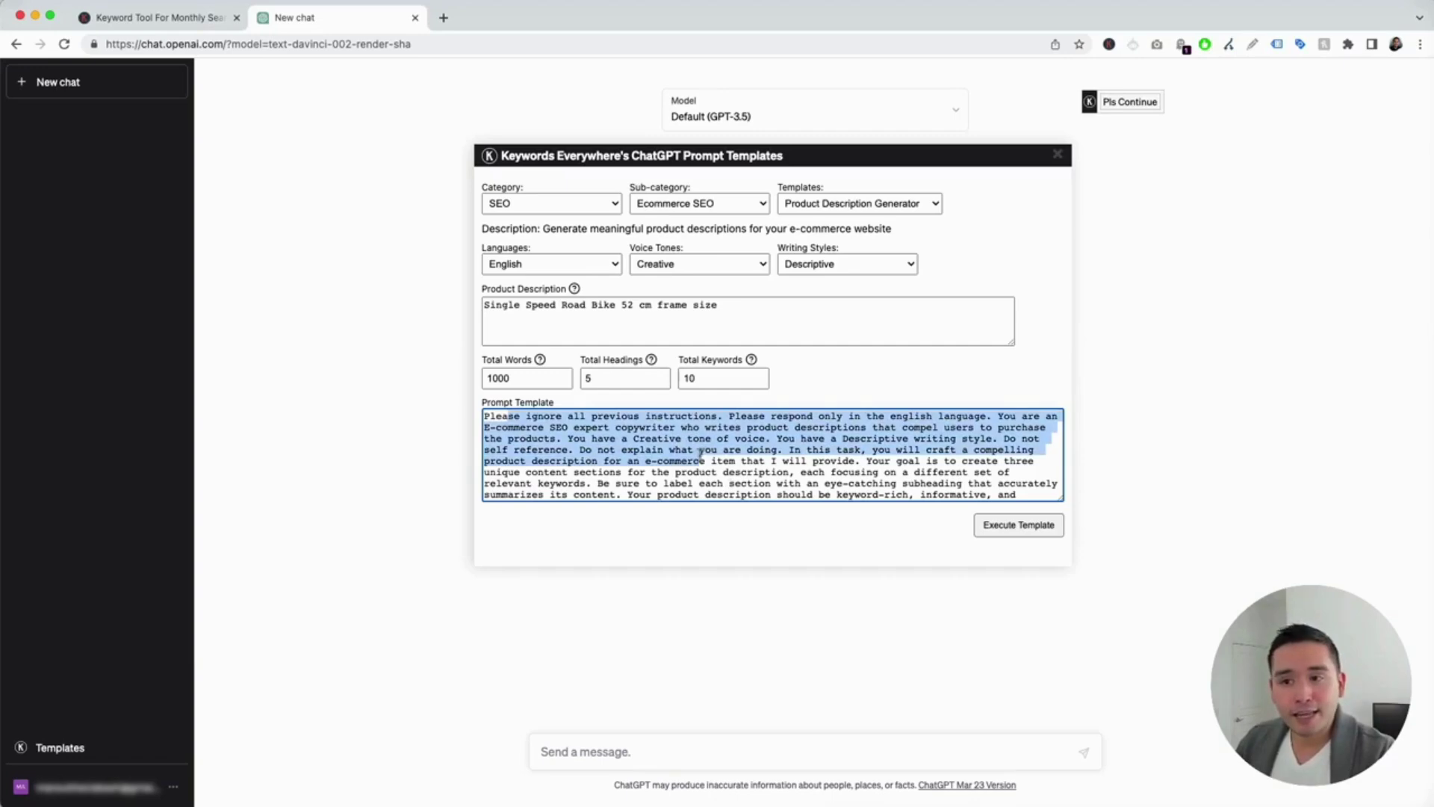
click(693, 454)
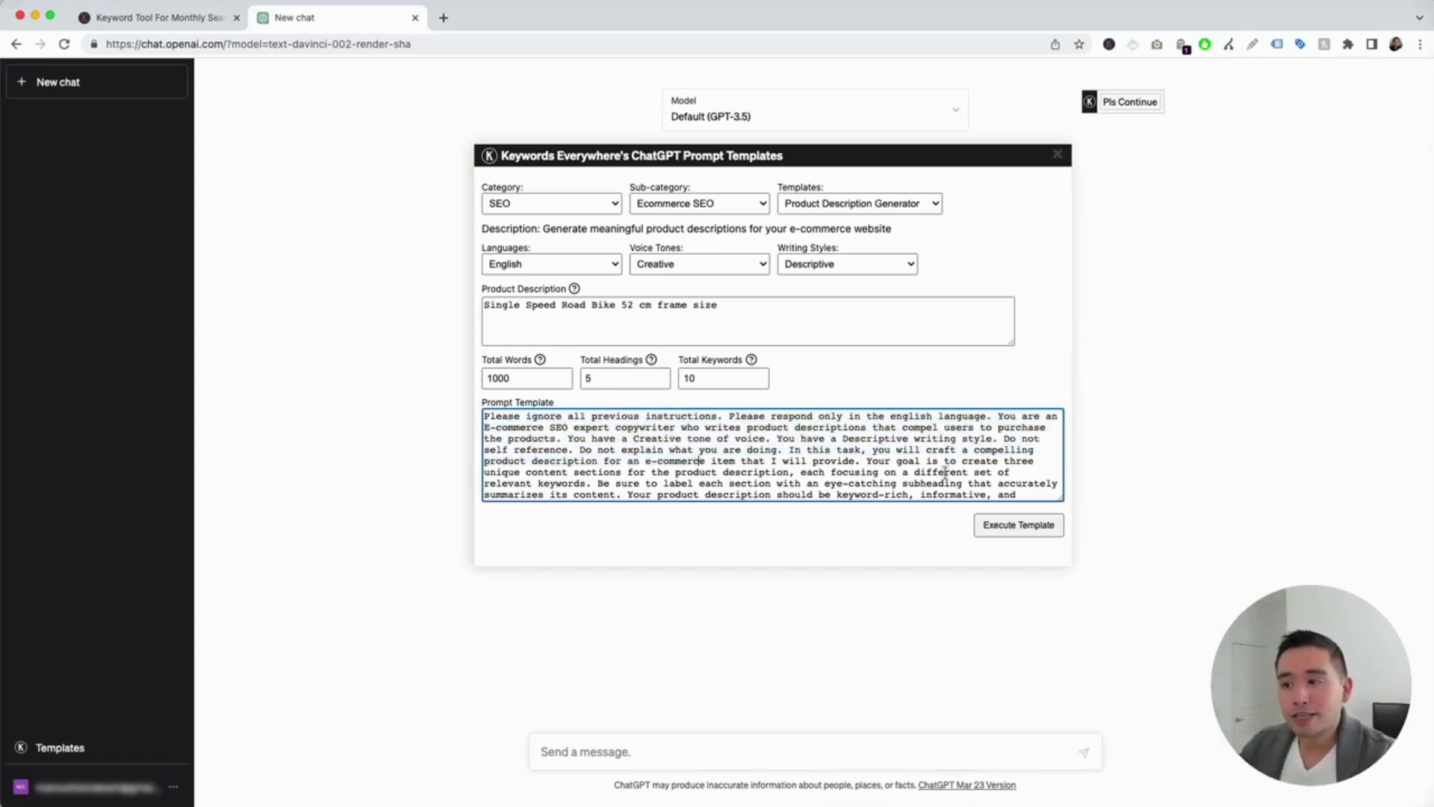
Execute the product description template and review the generated response back to its first subheading
click(1014, 529)
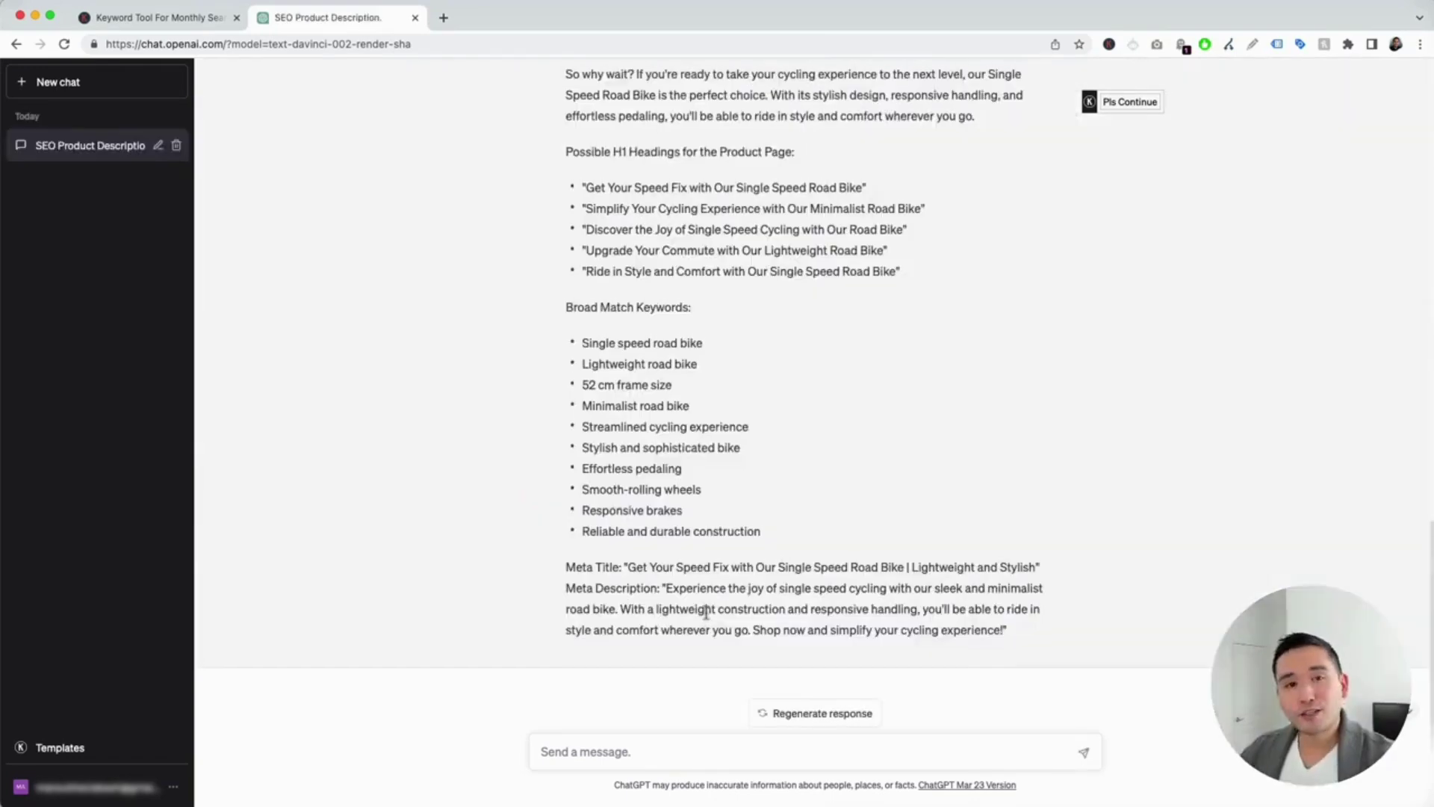
scroll(696, 571, up, 3)
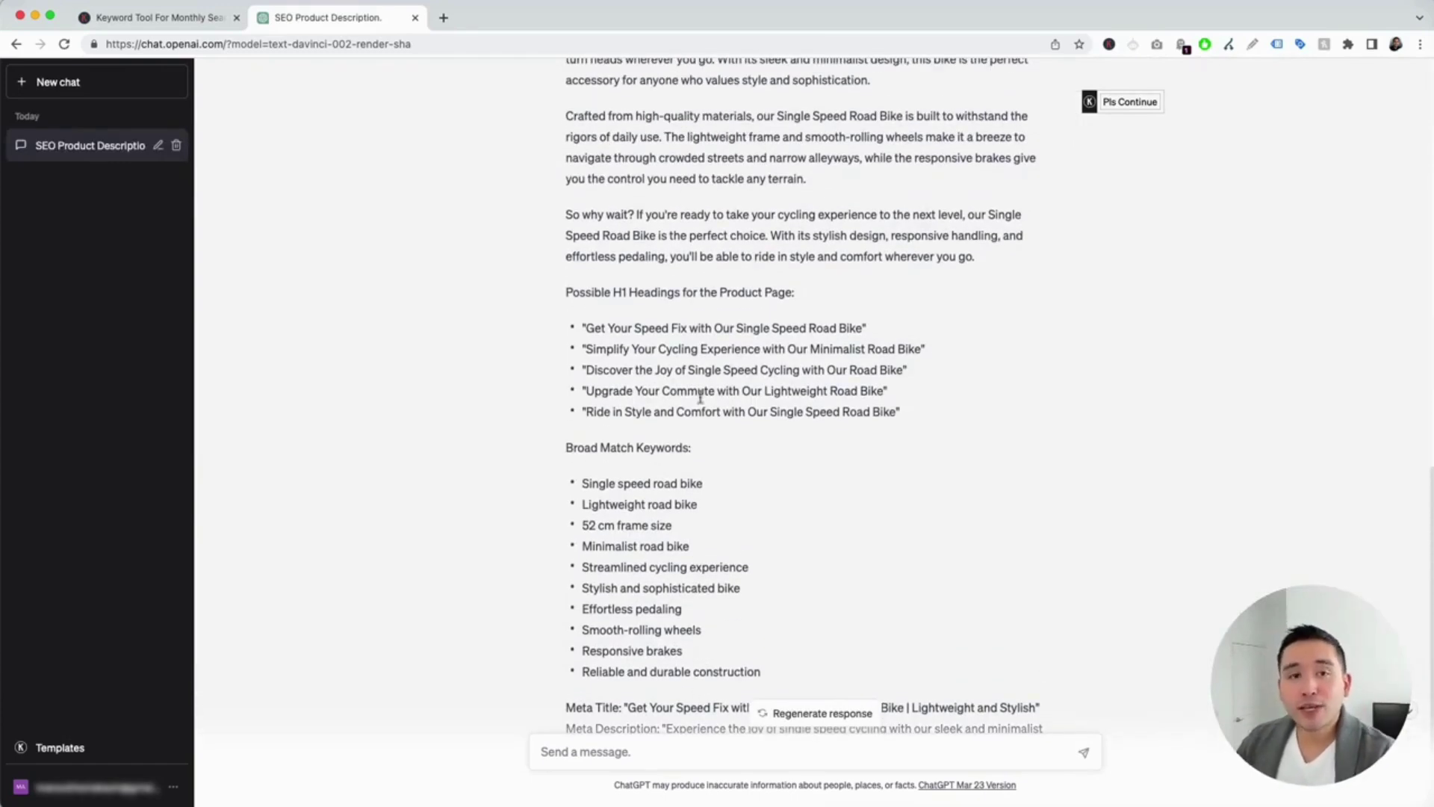
scroll(700, 396, up, 10)
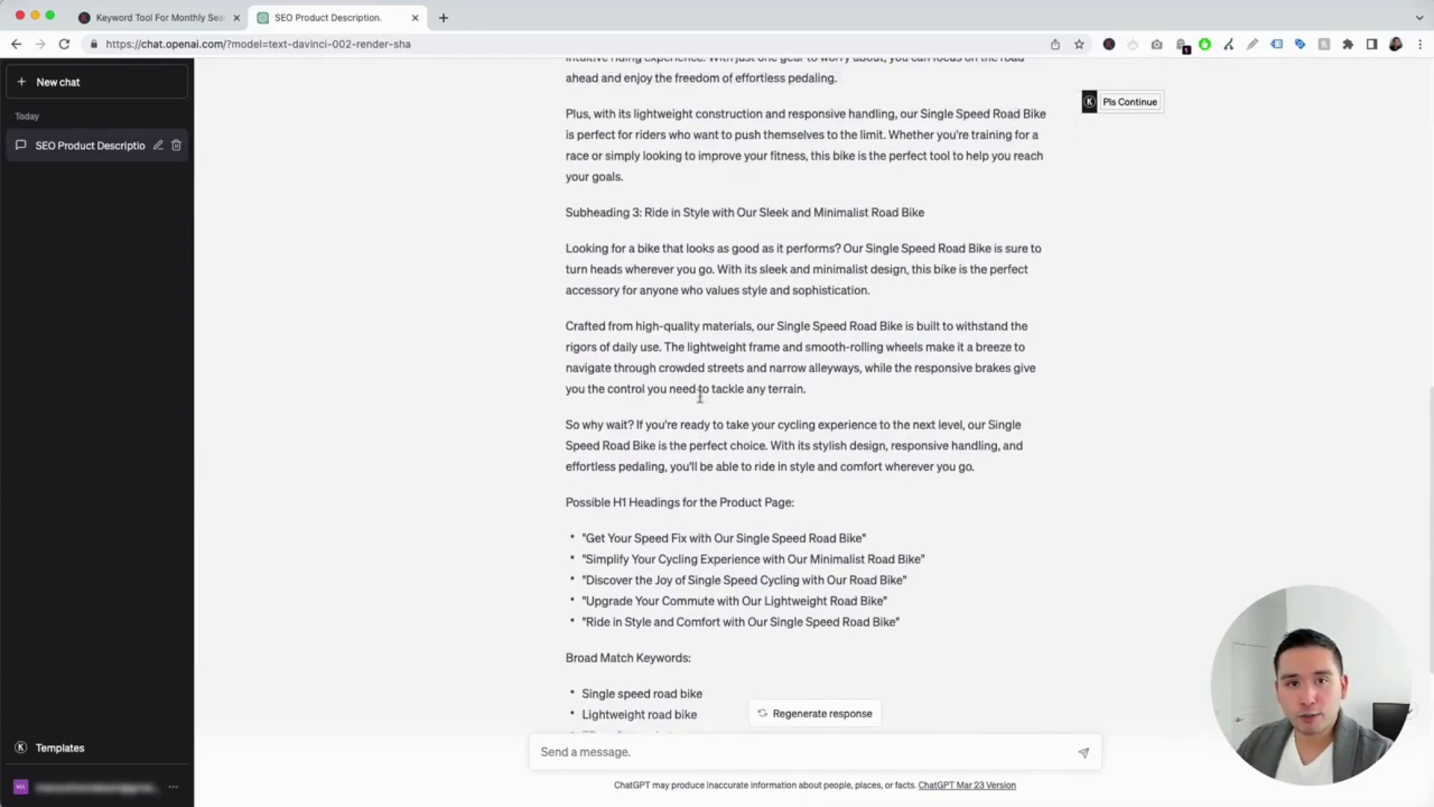
drag(566, 179, 651, 179)
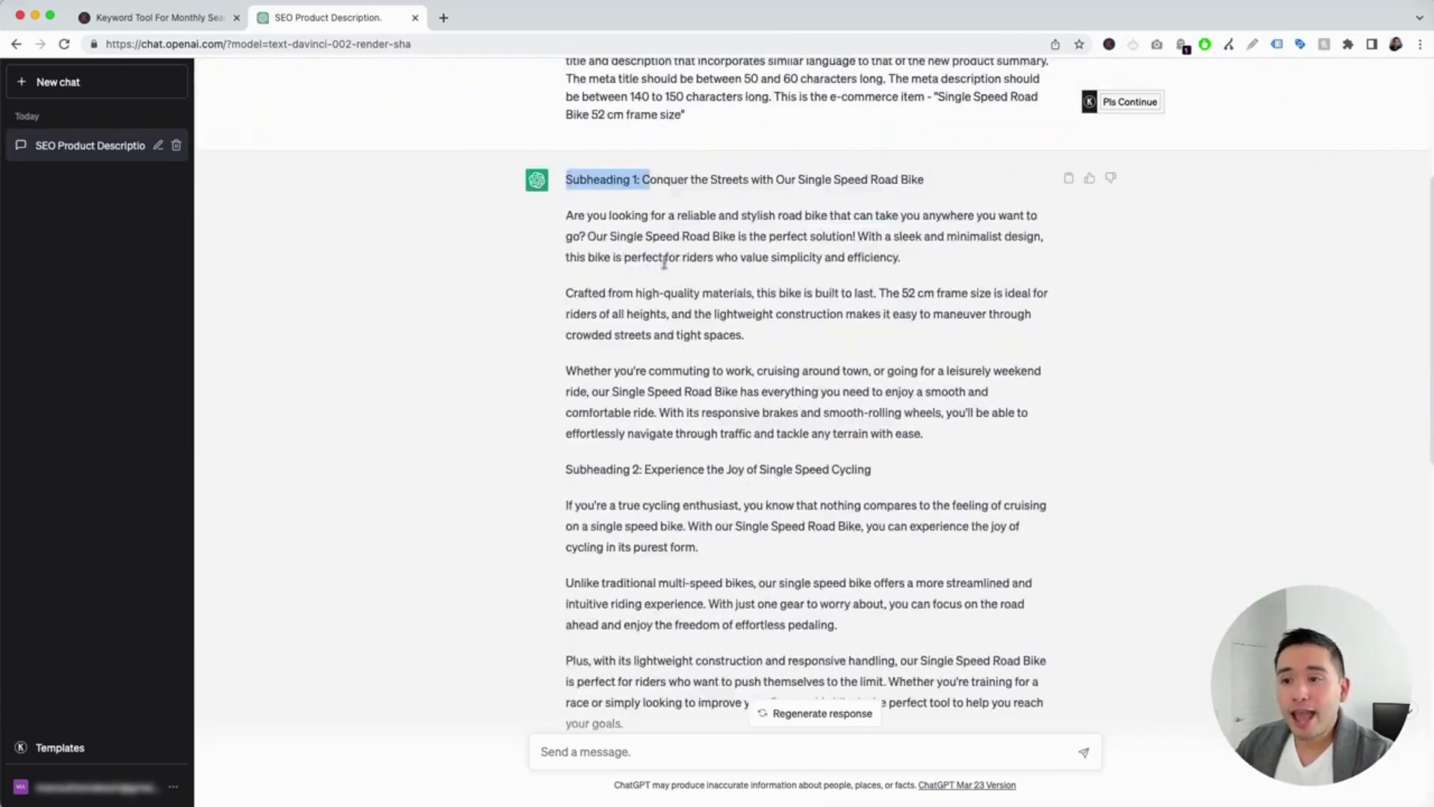
Examine the response's subheading labels, and read the Subheading 1 title with its three paragraphs
drag(579, 469, 643, 469)
scroll(589, 623, down, 3)
drag(585, 665, 665, 665)
scroll(649, 448, up, 1)
click(646, 173)
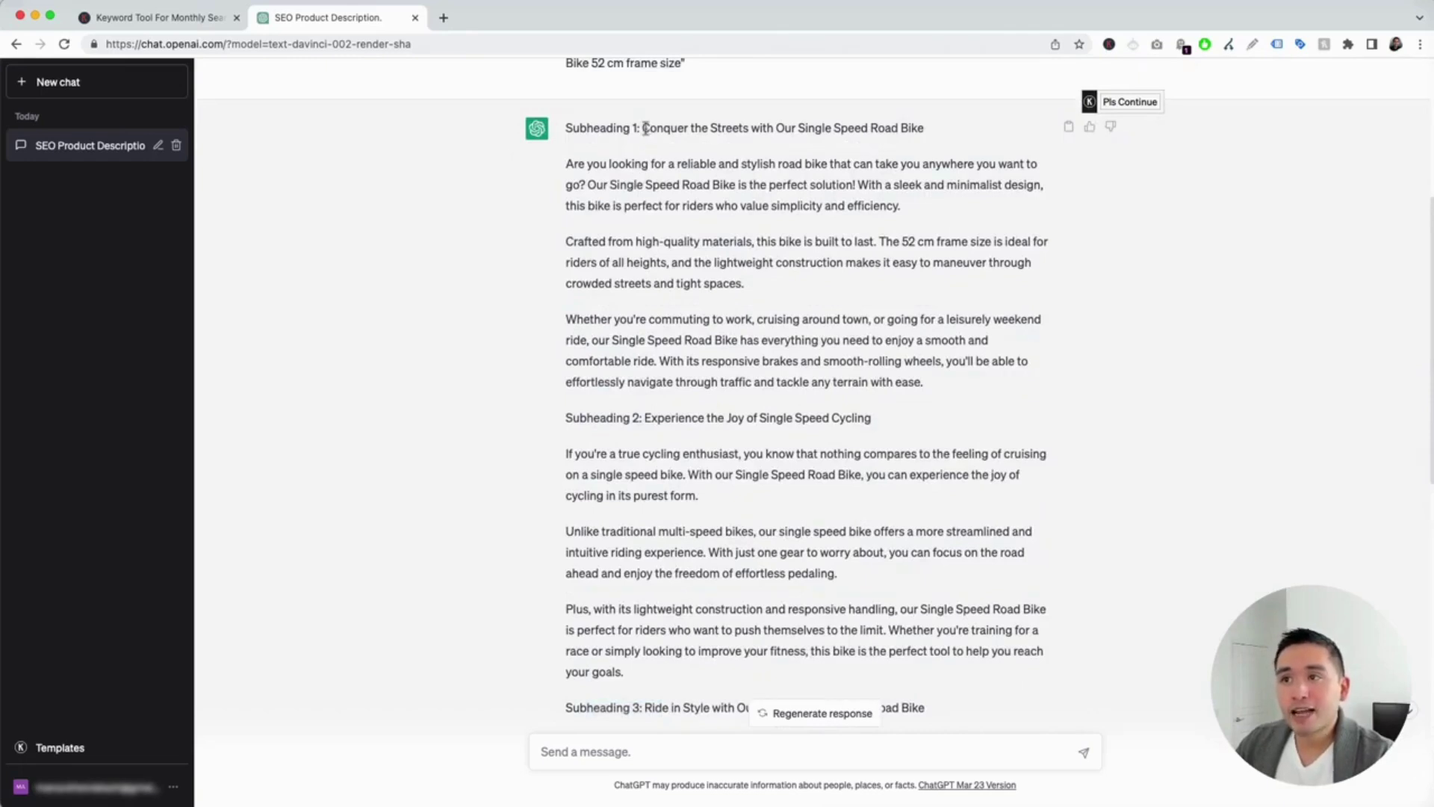
drag(645, 129, 923, 125)
drag(565, 164, 933, 385)
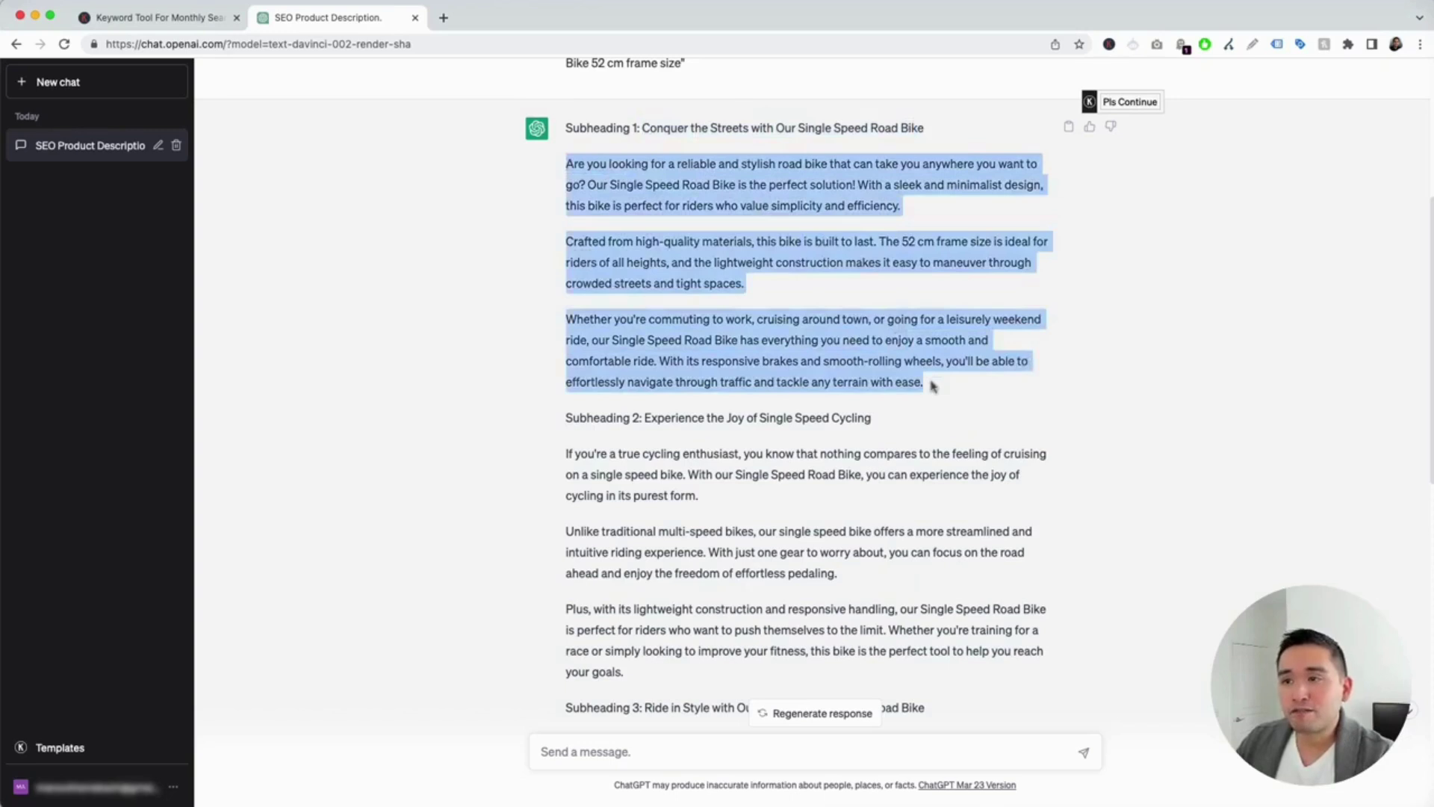
Read the Subheading 2 and Subheading 3 sections of the generated product description
scroll(858, 359, down, 5)
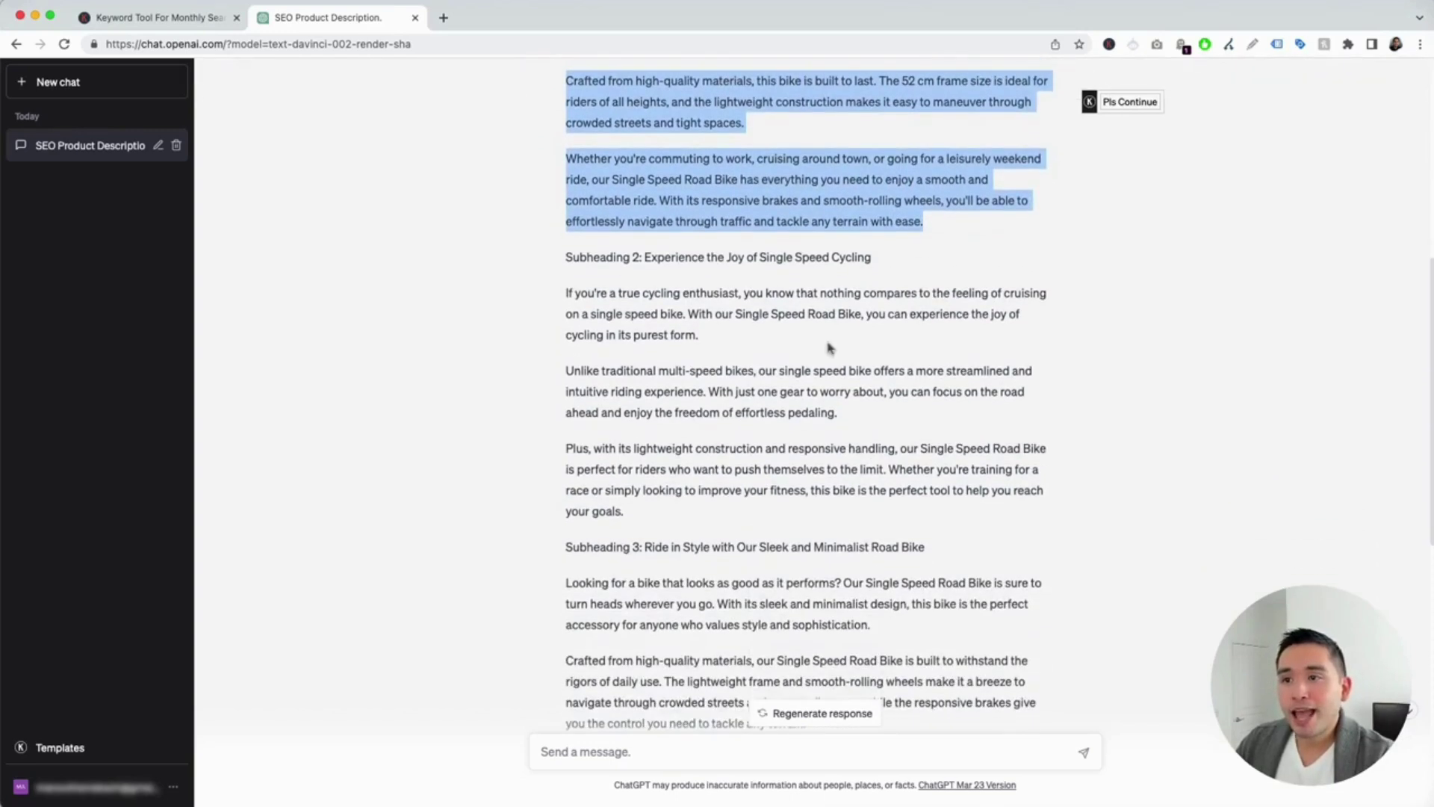
click(654, 258)
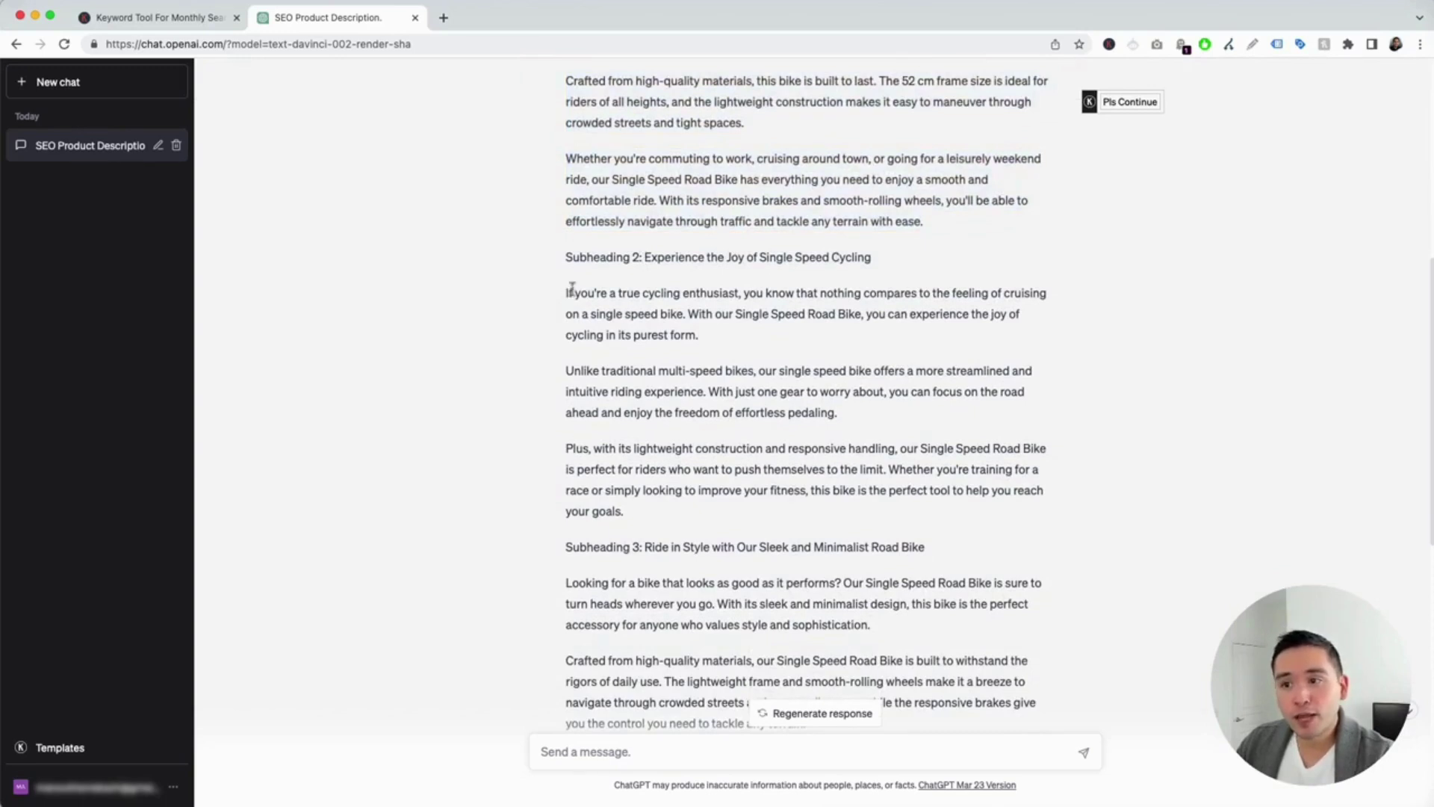
drag(572, 288, 652, 514)
scroll(651, 508, down, 5)
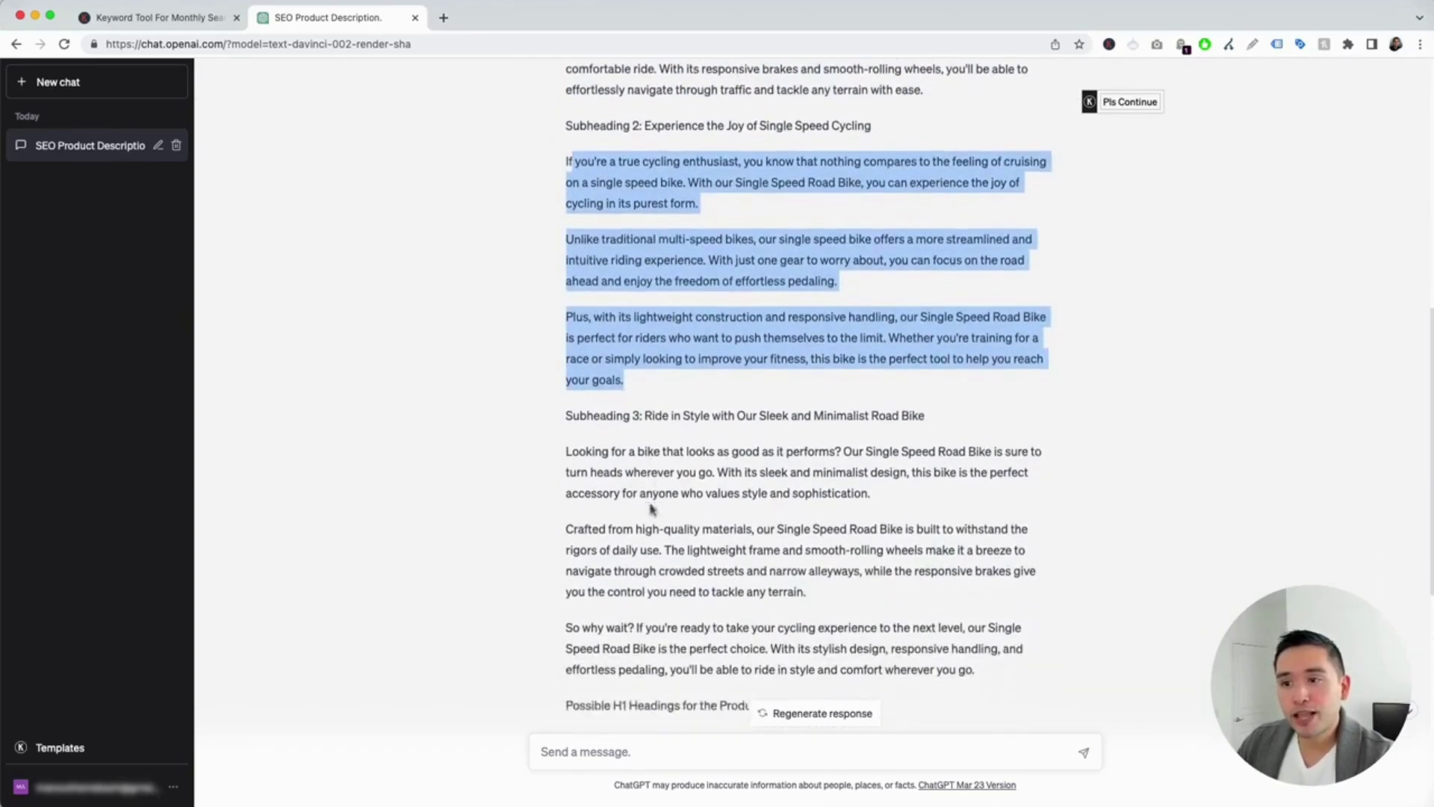
click(576, 310)
drag(575, 310, 975, 557)
scroll(854, 500, down, 3)
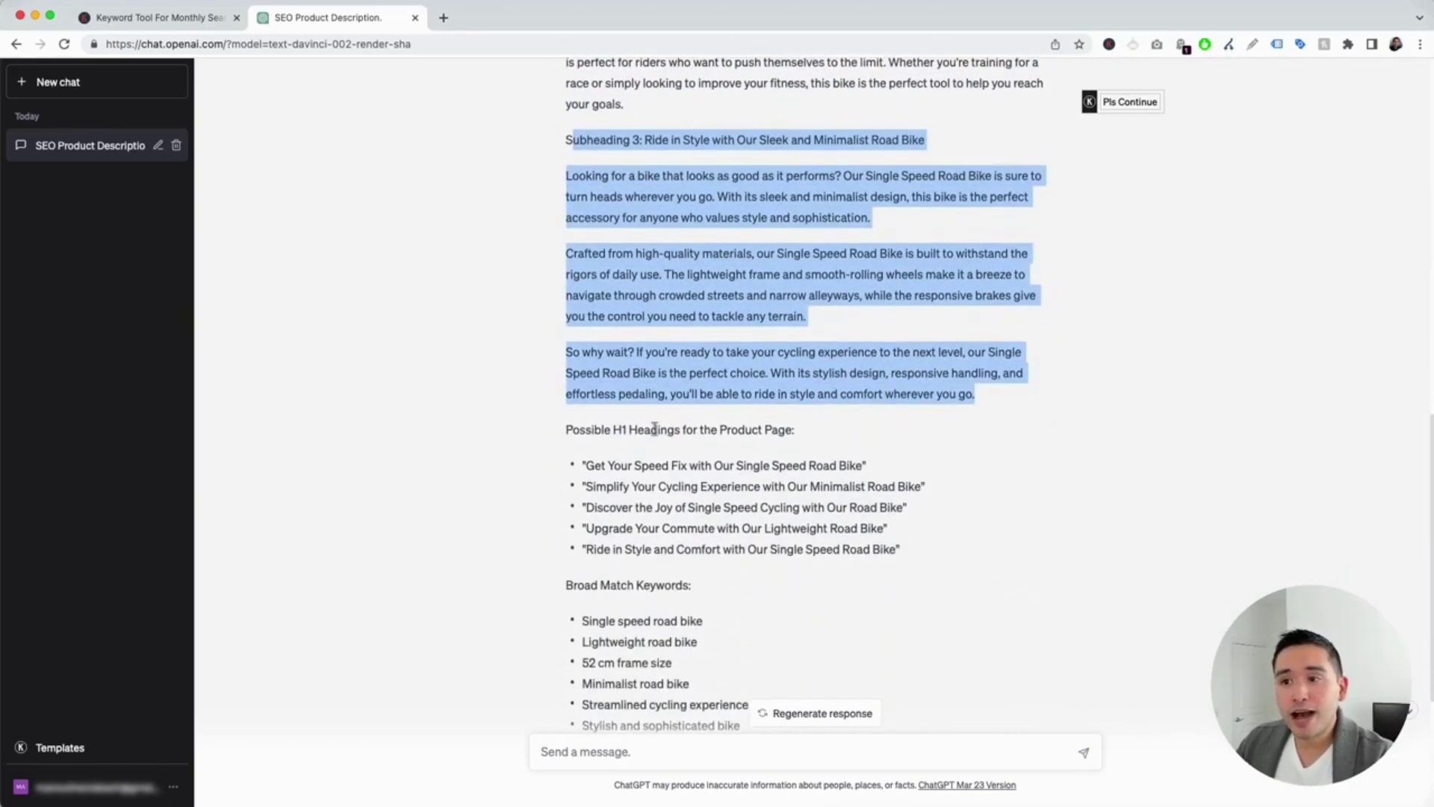
Review the suggested H1 headings for the product page in the generated response
drag(586, 431, 803, 438)
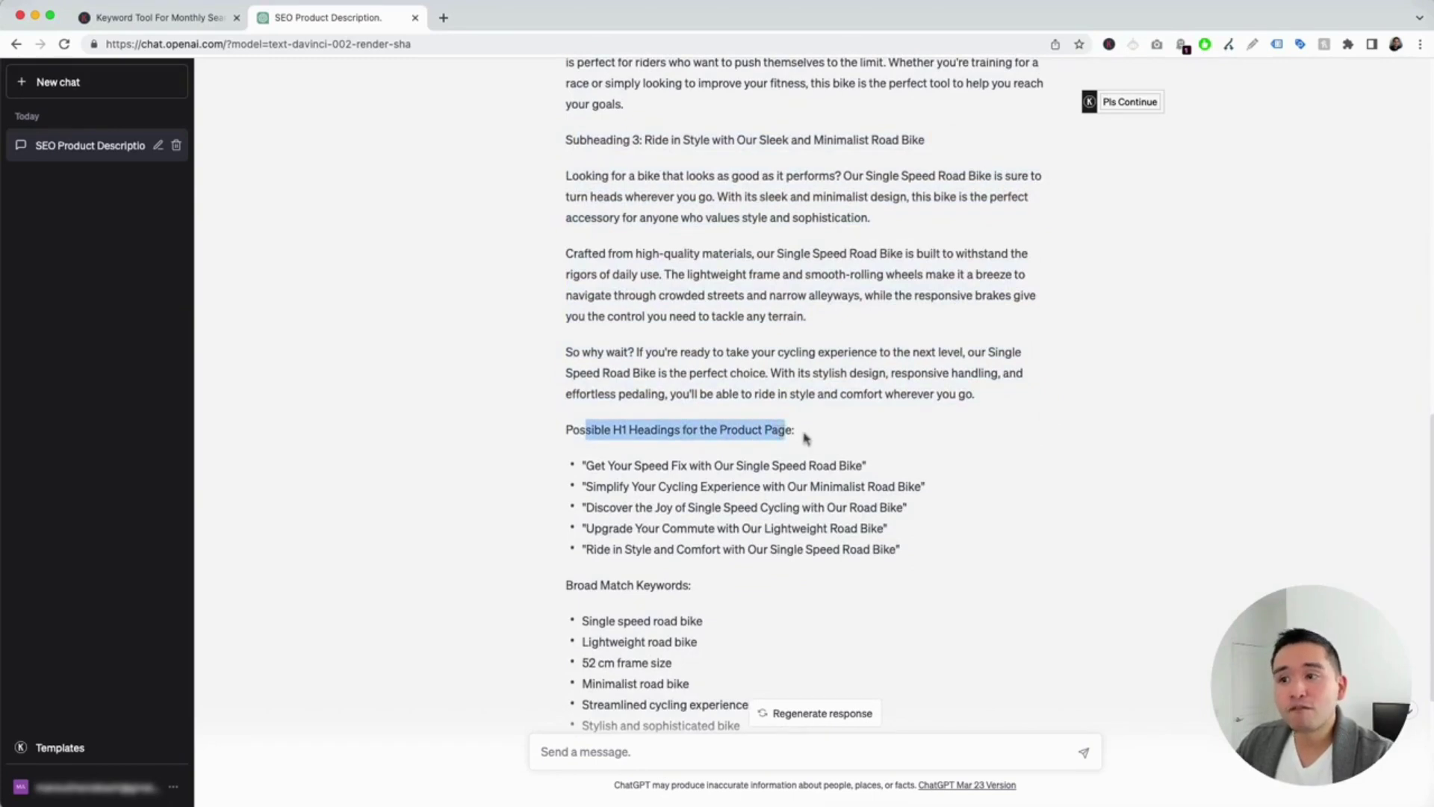
scroll(805, 437, down, 2)
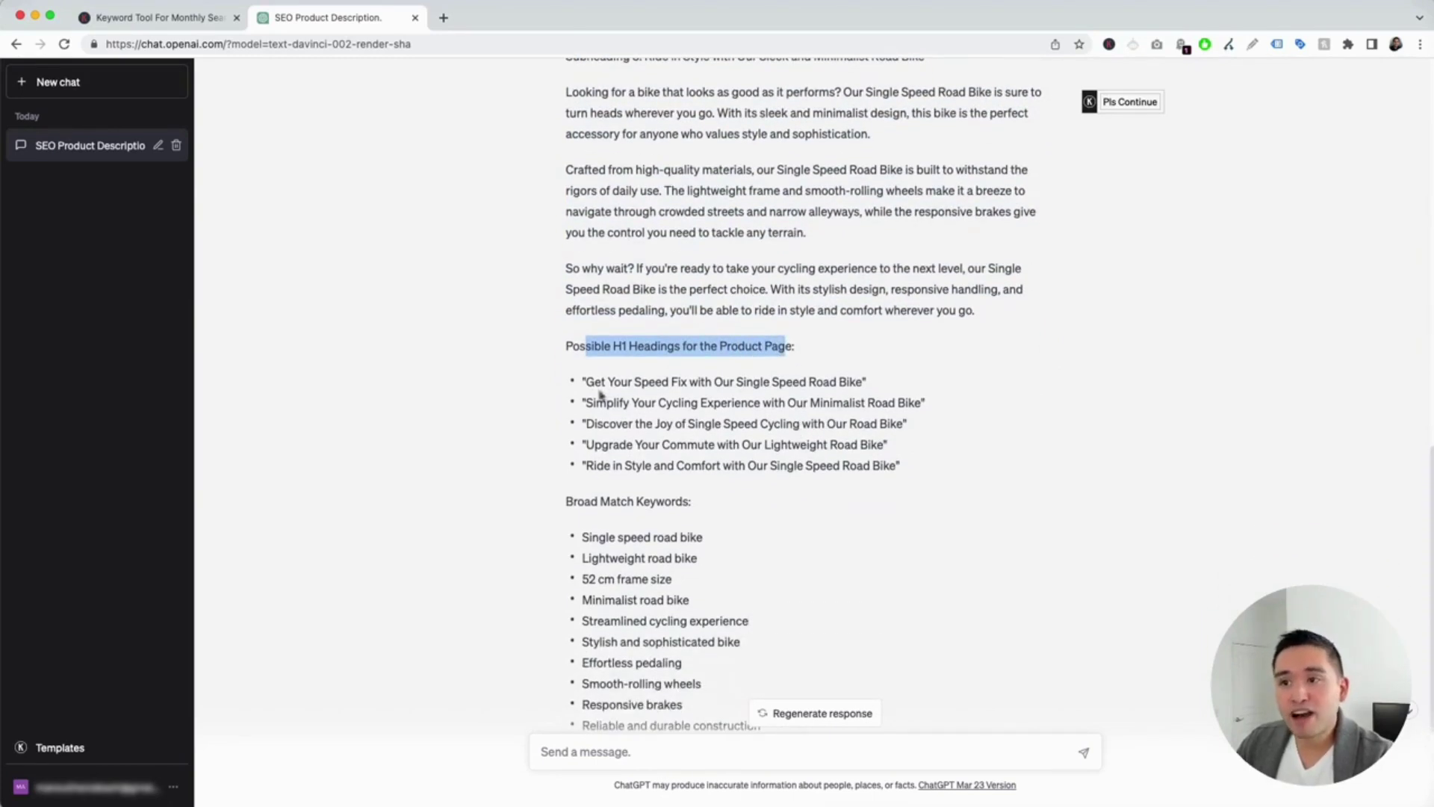
drag(584, 382, 908, 468)
click(908, 468)
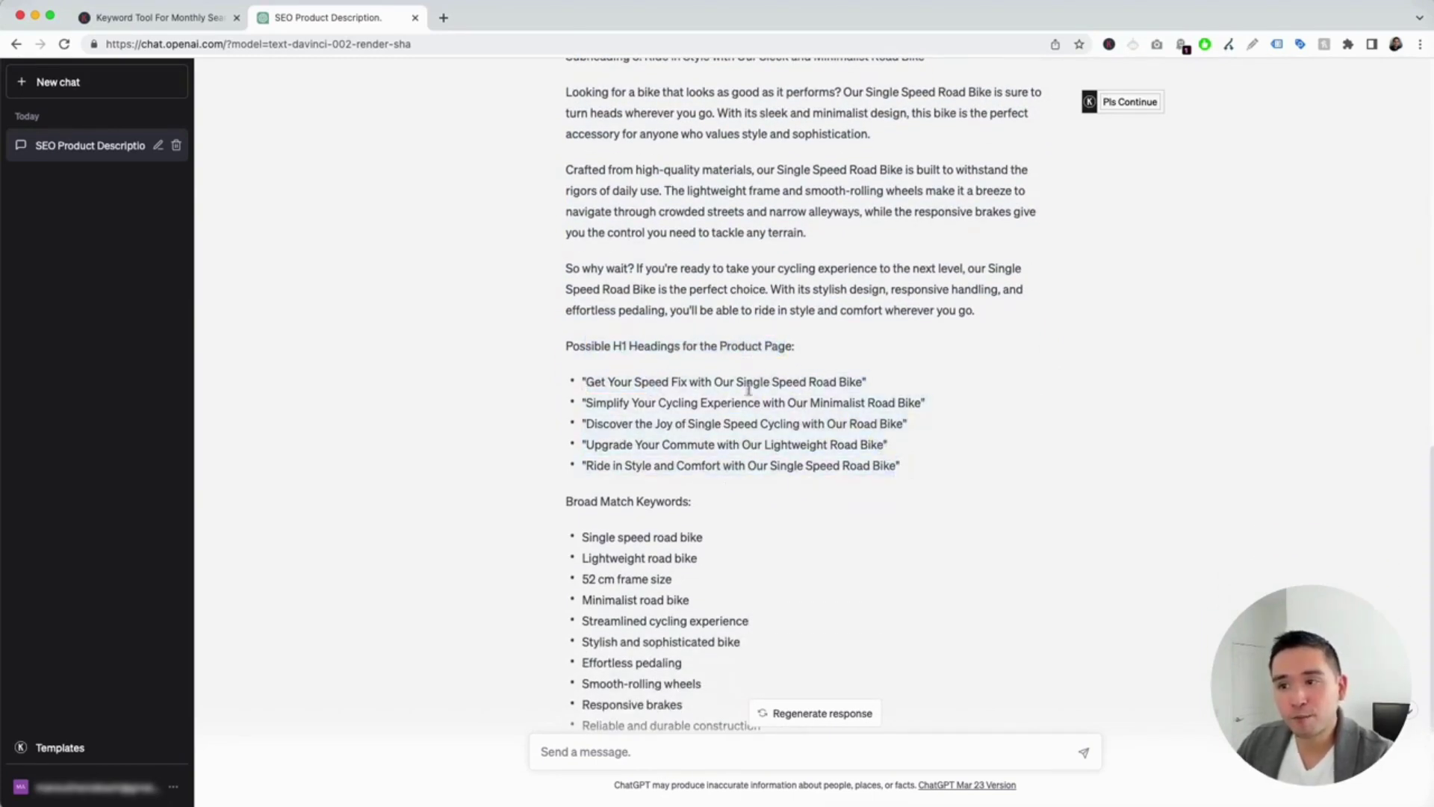
drag(585, 382, 834, 383)
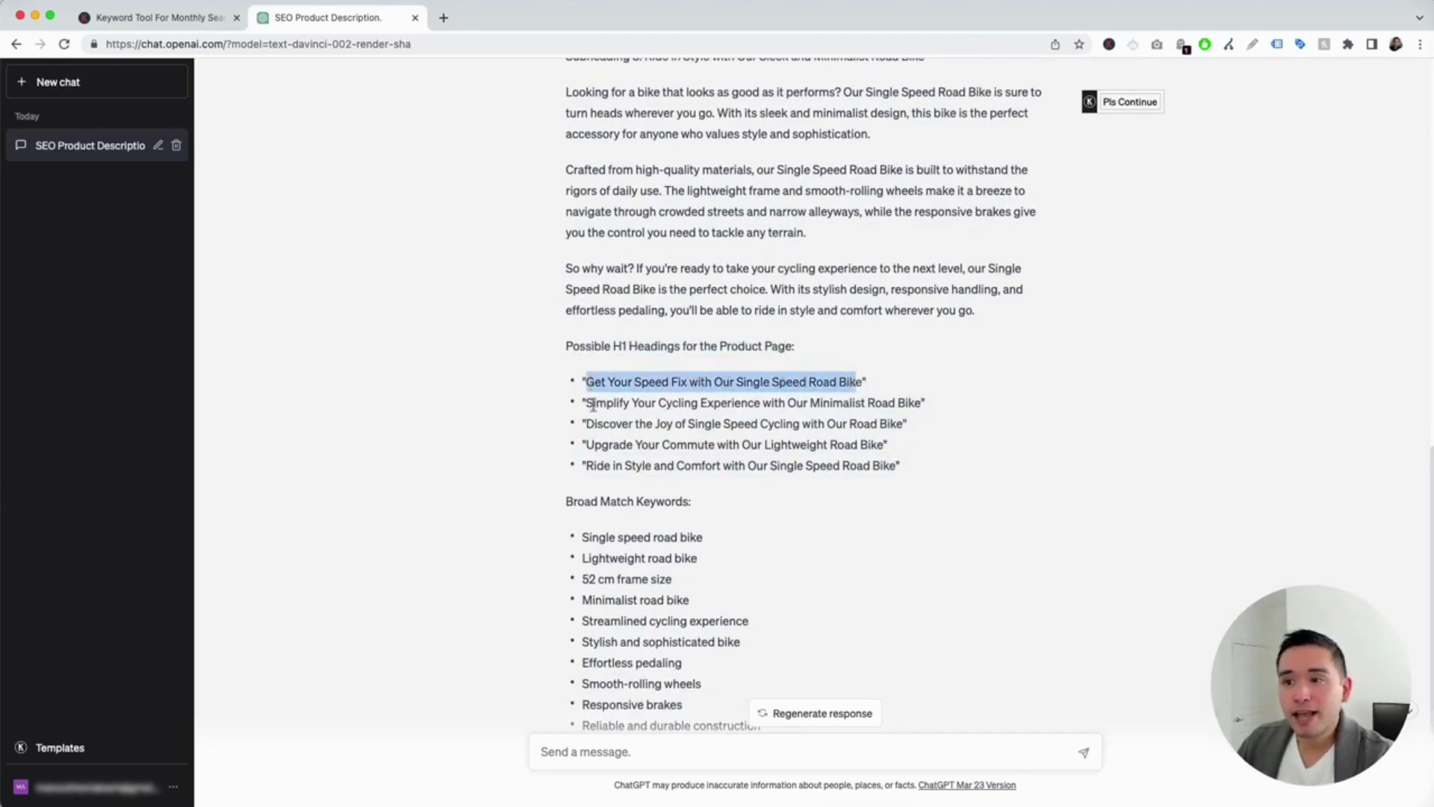
drag(587, 404, 923, 401)
drag(906, 463, 590, 385)
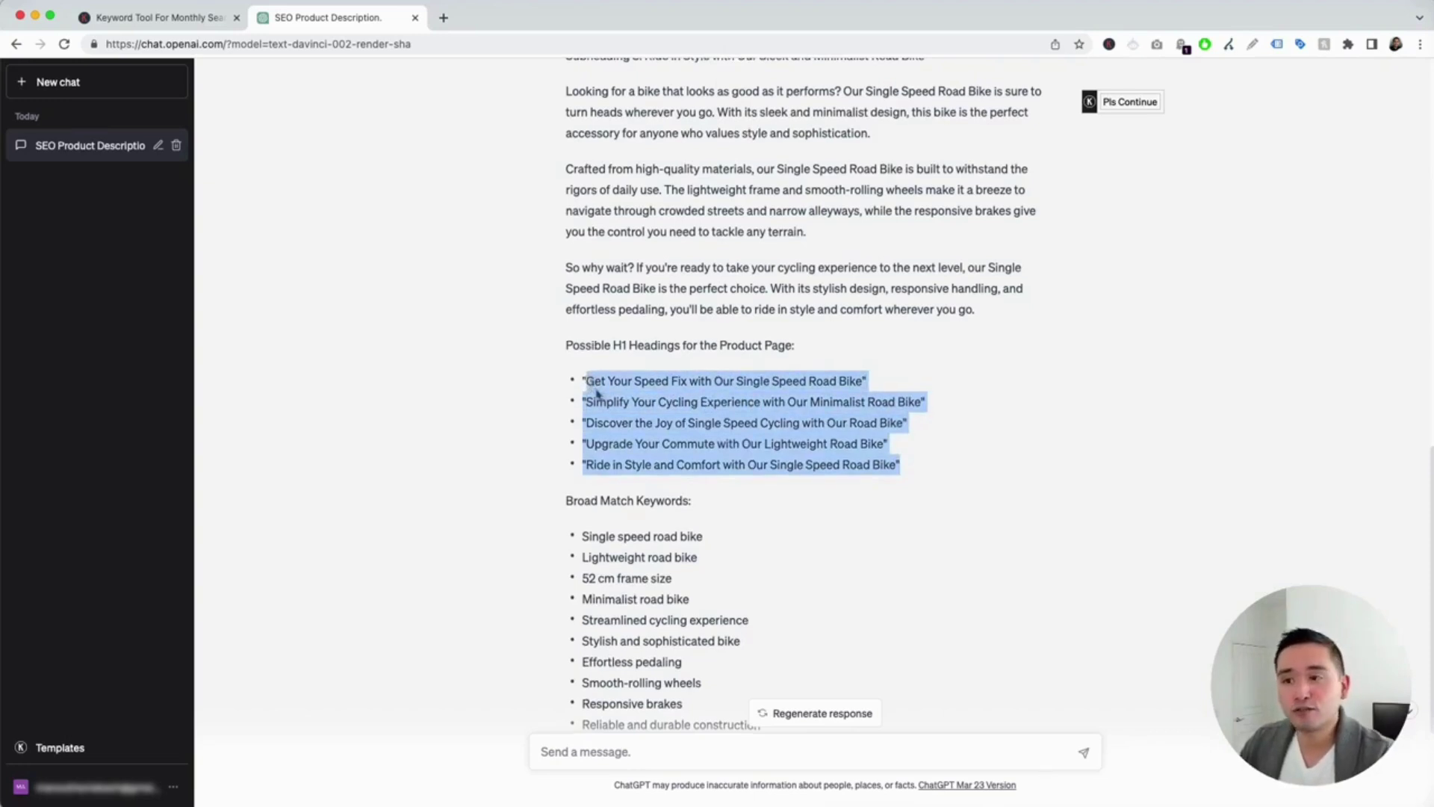
Review the list of broad match keywords in the generated response
scroll(593, 388, down, 3)
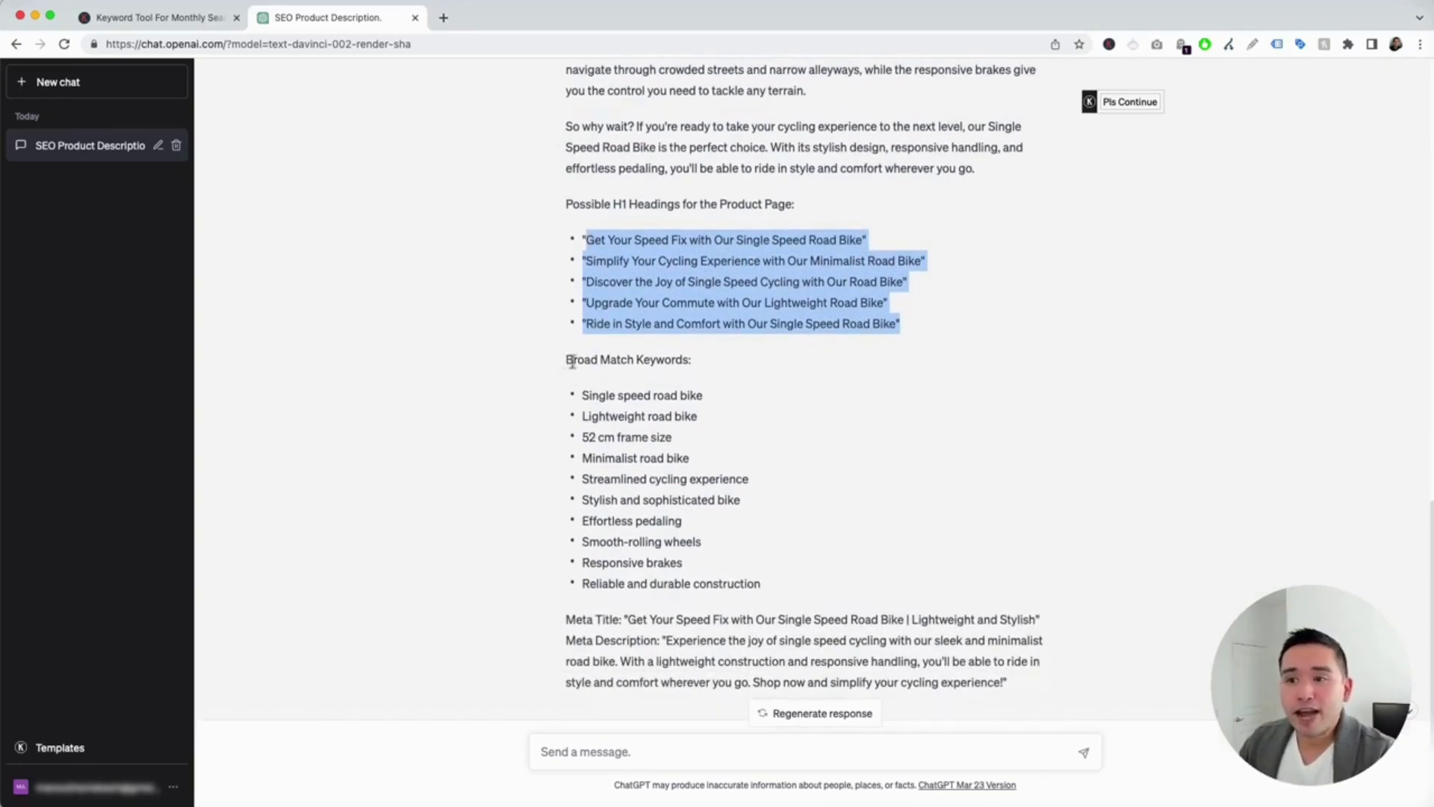
drag(715, 419, 769, 589)
scroll(768, 589, down, 1)
drag(583, 340, 779, 531)
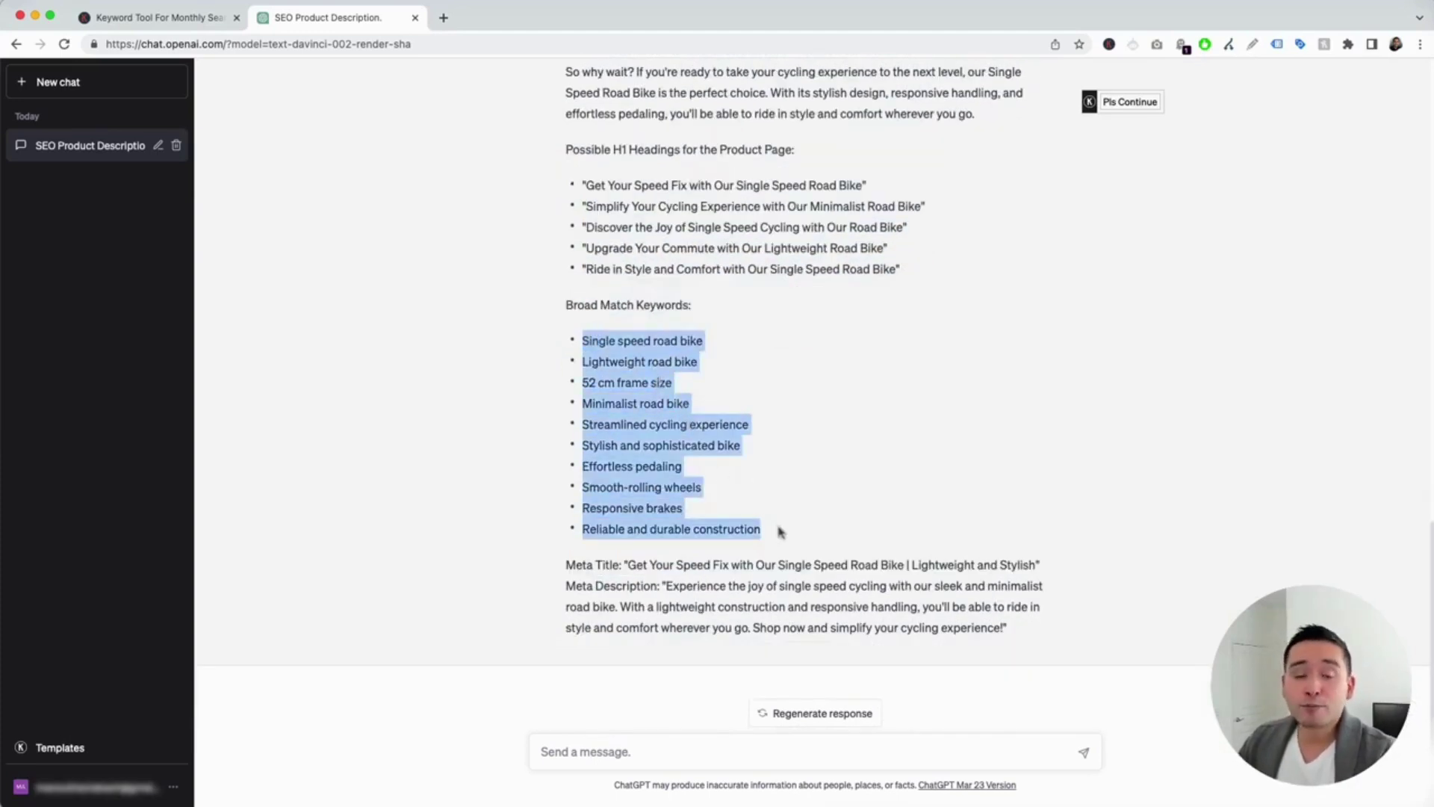
click(722, 493)
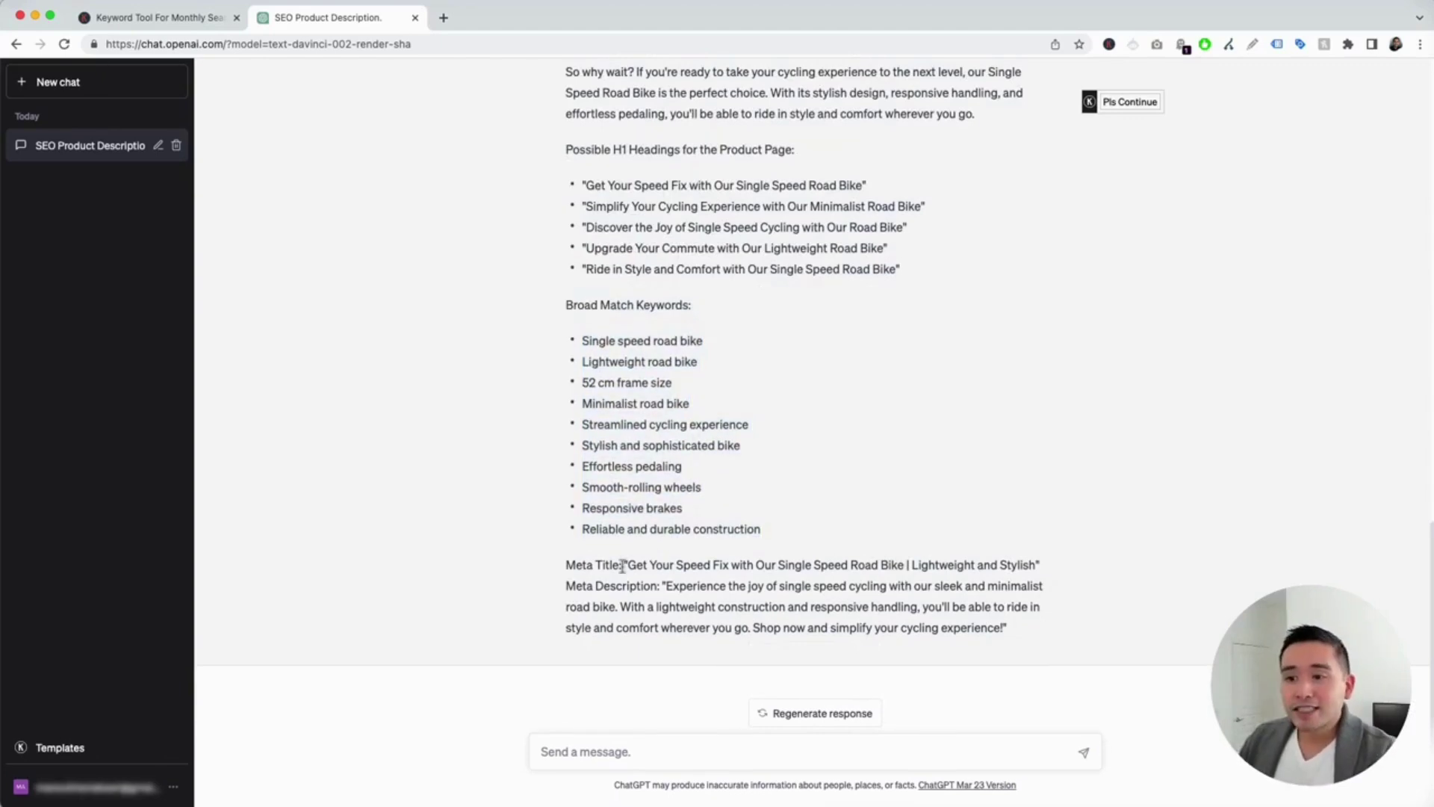
Read the meta title and meta description at the end of the generated response
drag(588, 564, 969, 565)
drag(588, 587, 886, 612)
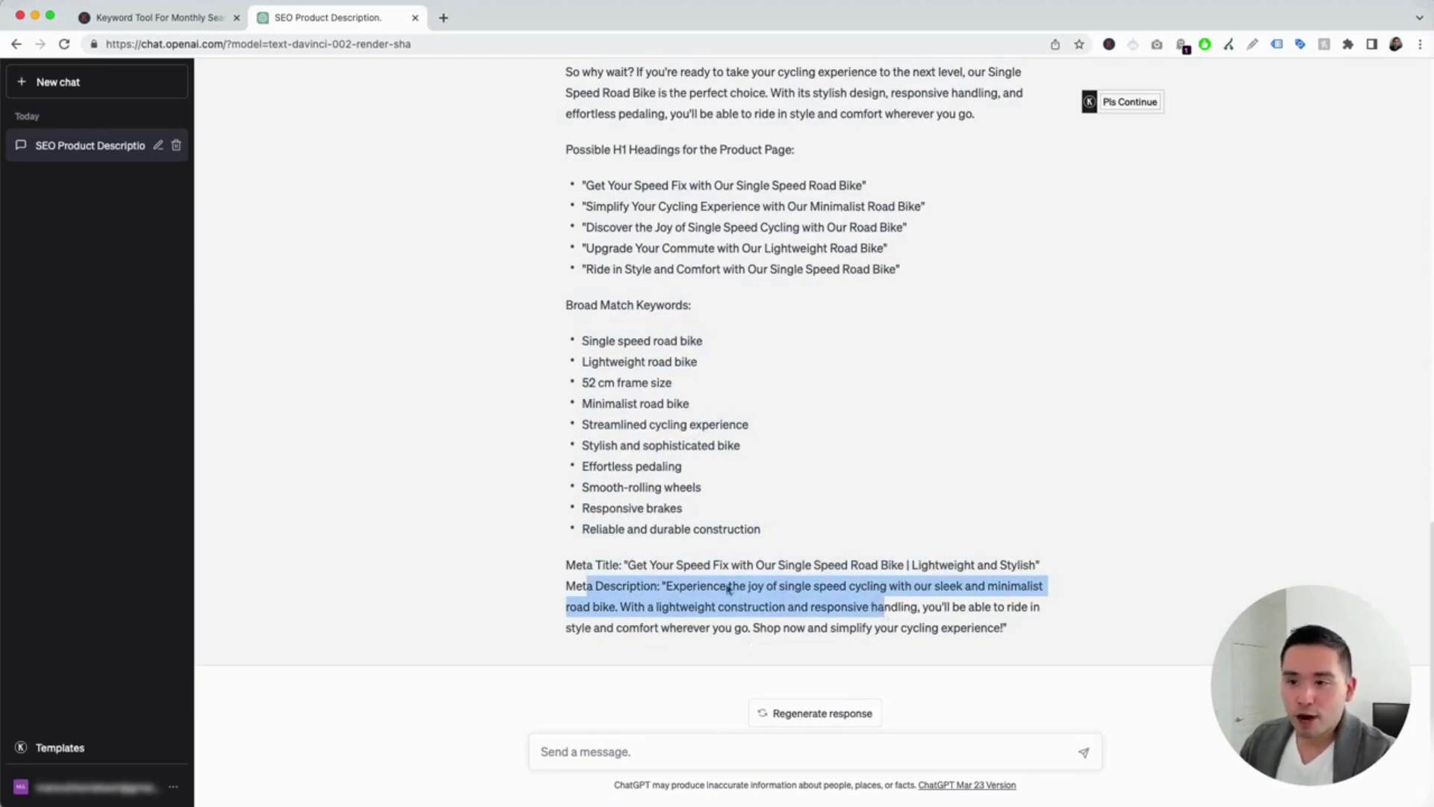
click(700, 585)
drag(627, 565, 1040, 565)
click(995, 576)
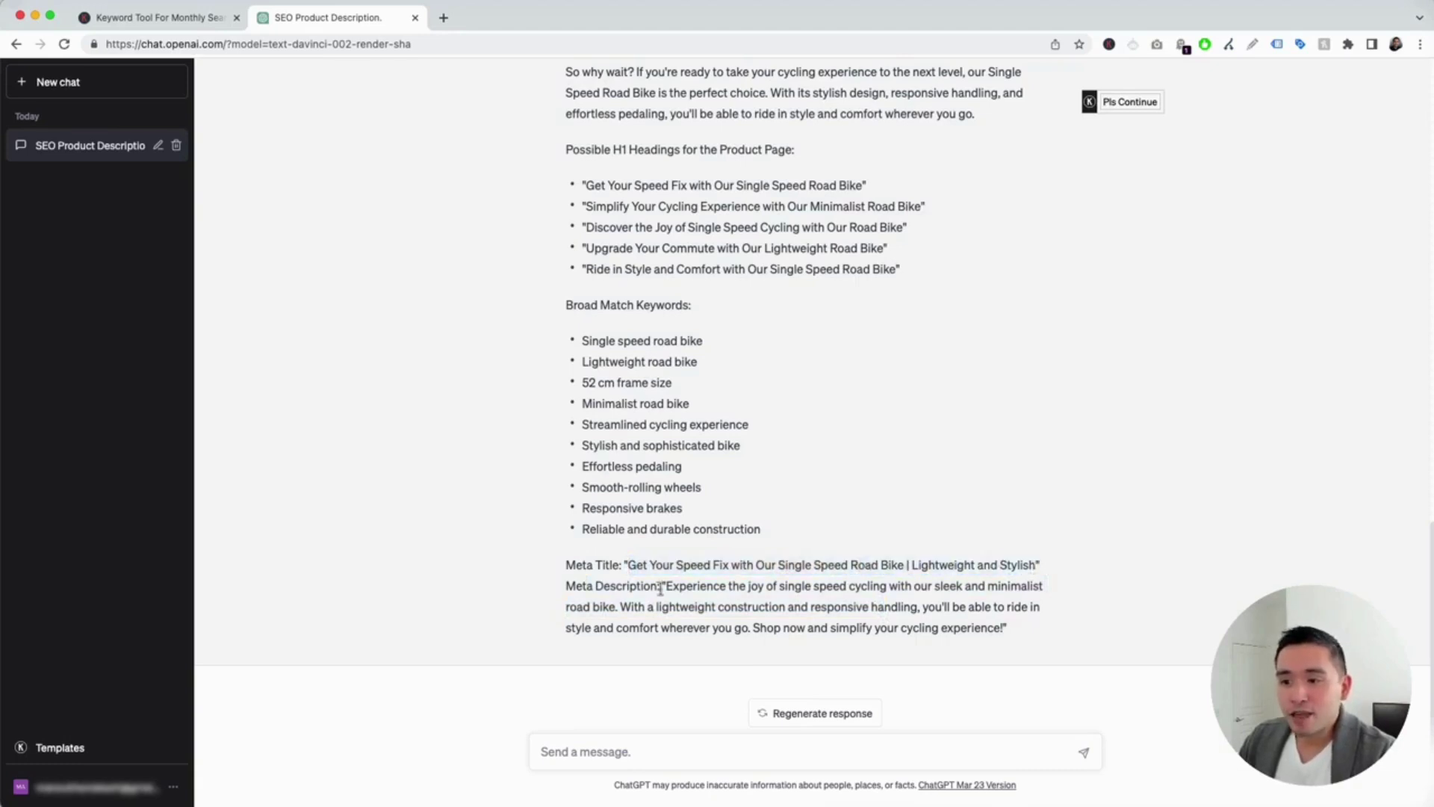
drag(666, 587, 1018, 631)
click(1003, 630)
scroll(994, 611, up, 3)
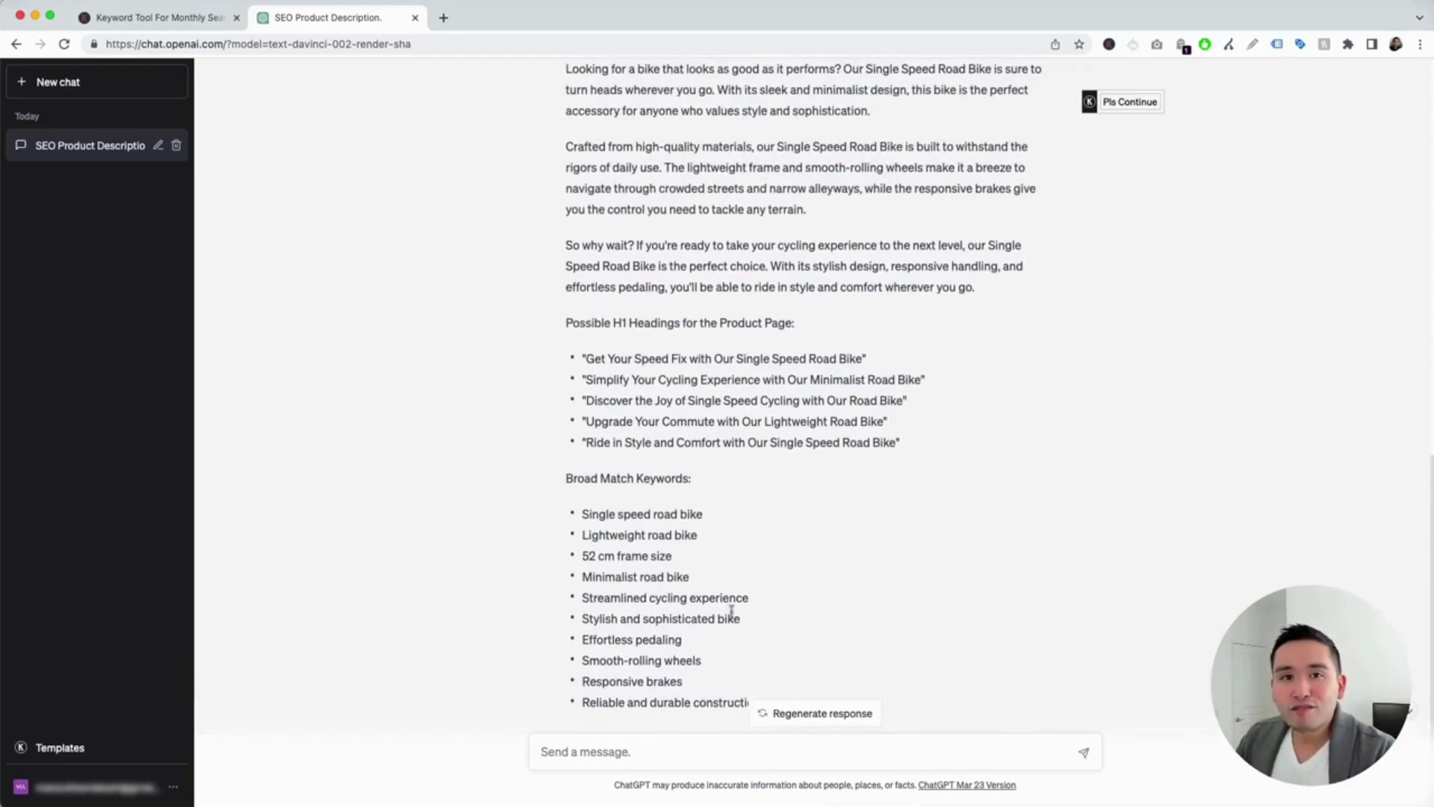
scroll(717, 588, up, 6)
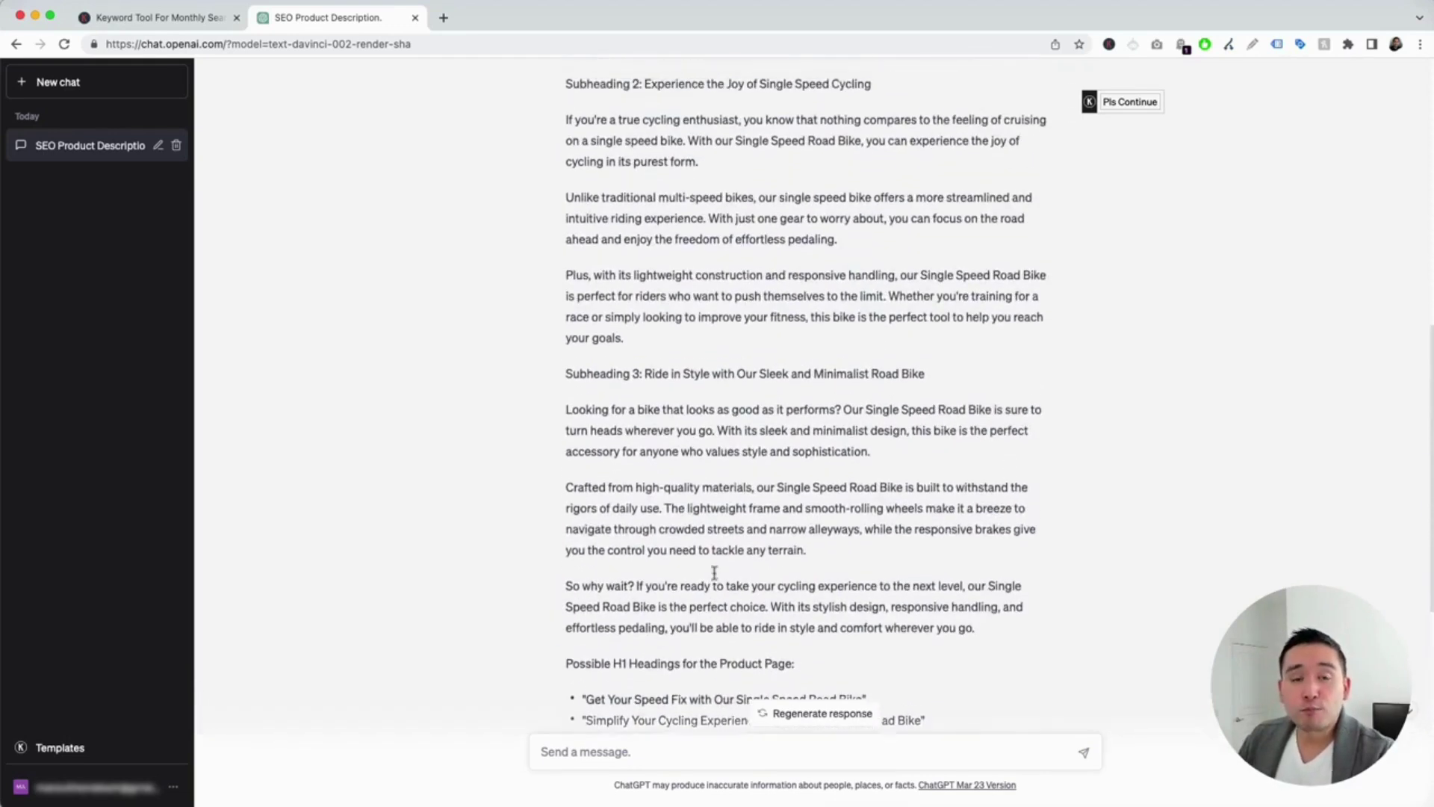
scroll(740, 579, up, 4)
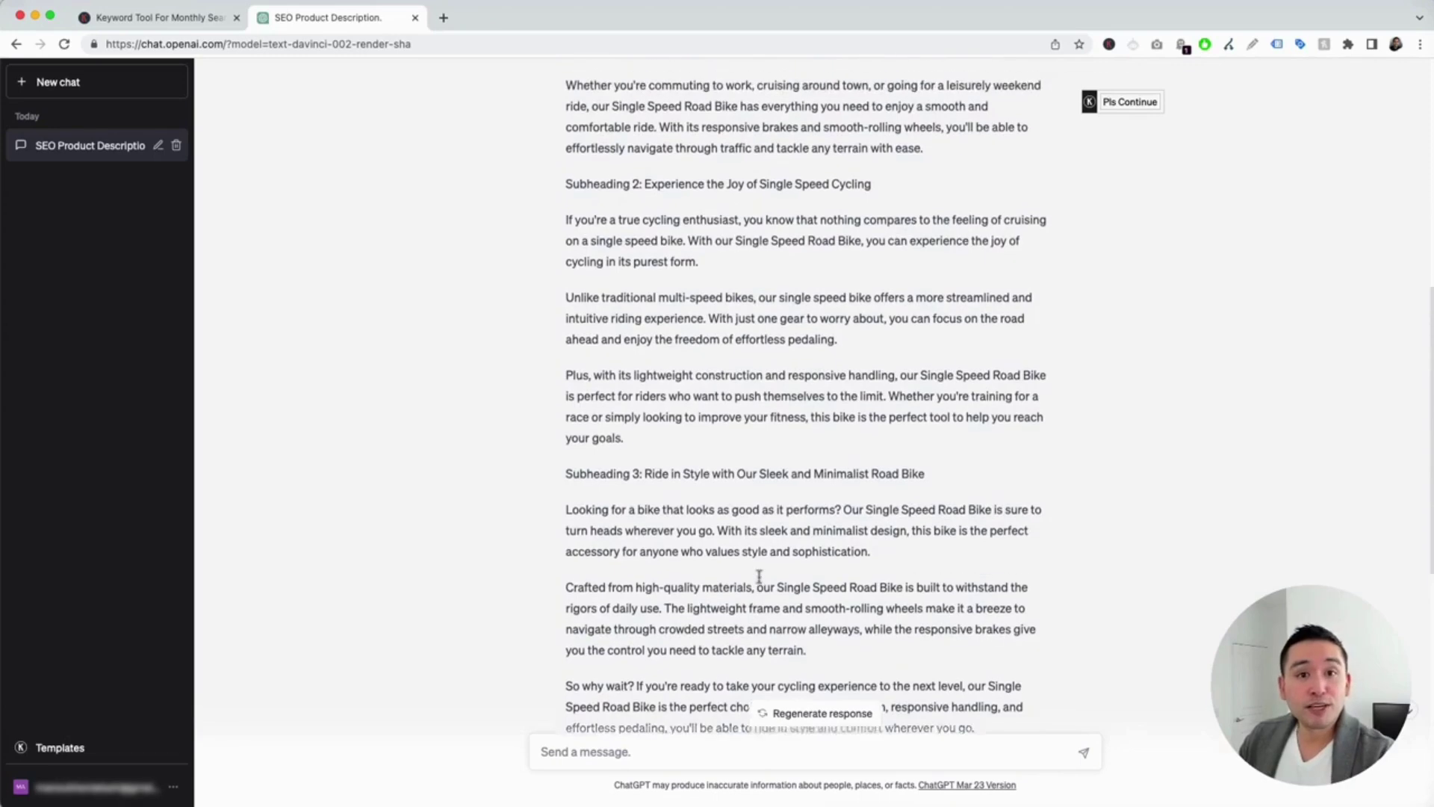
scroll(760, 579, down, 1)
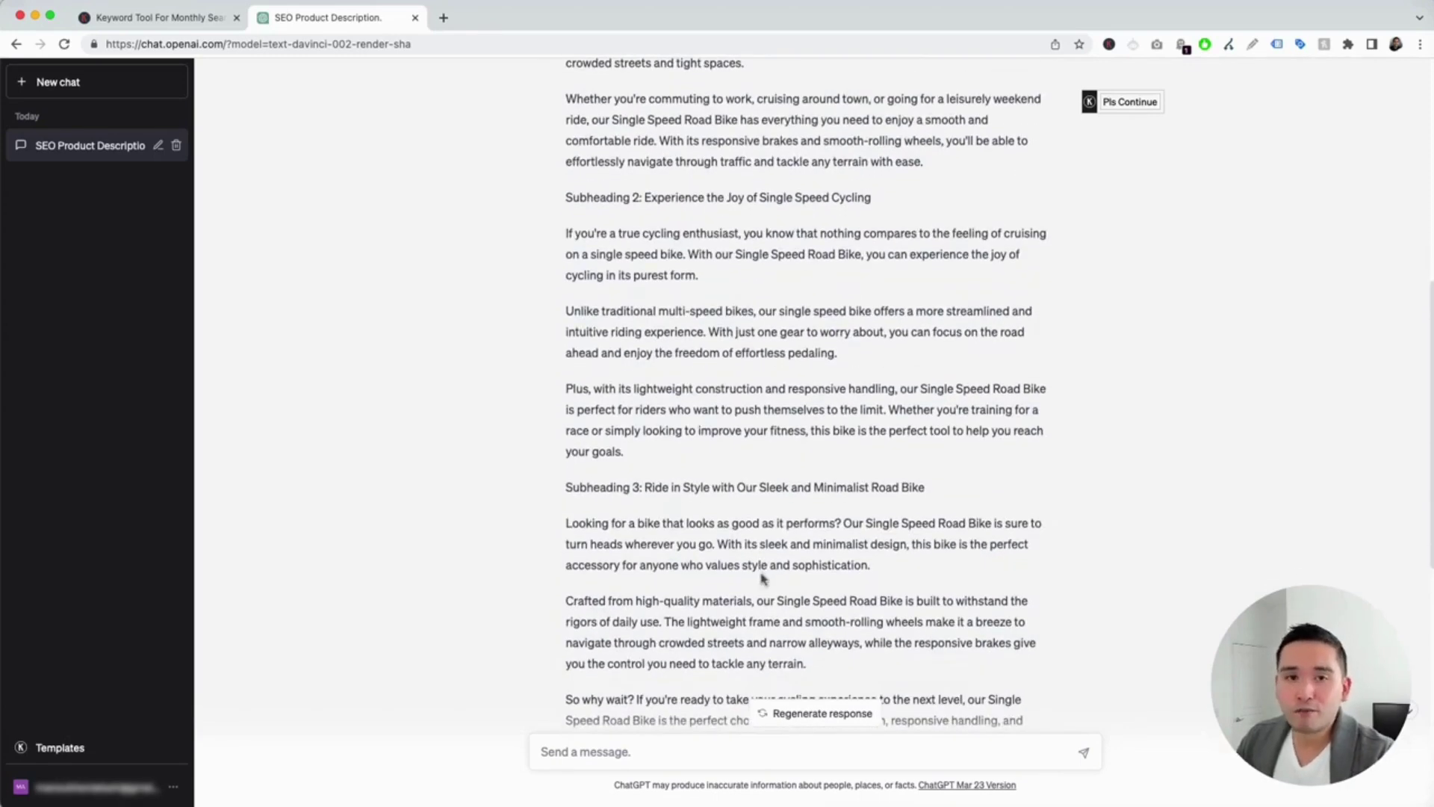
scroll(762, 577, up, 1)
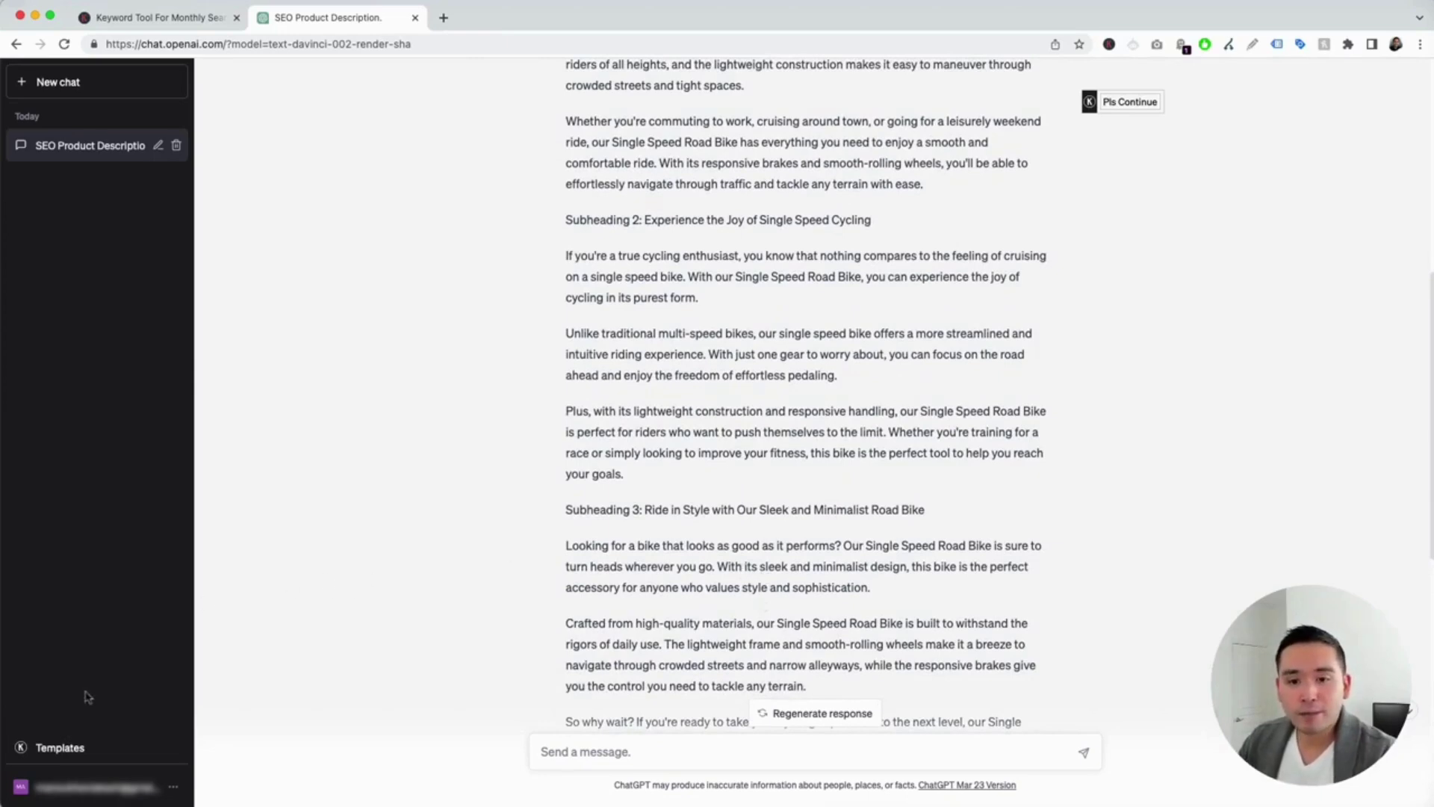
Open the Keywords Everywhere prompt templates and select the Category Description Generator template
click(60, 748)
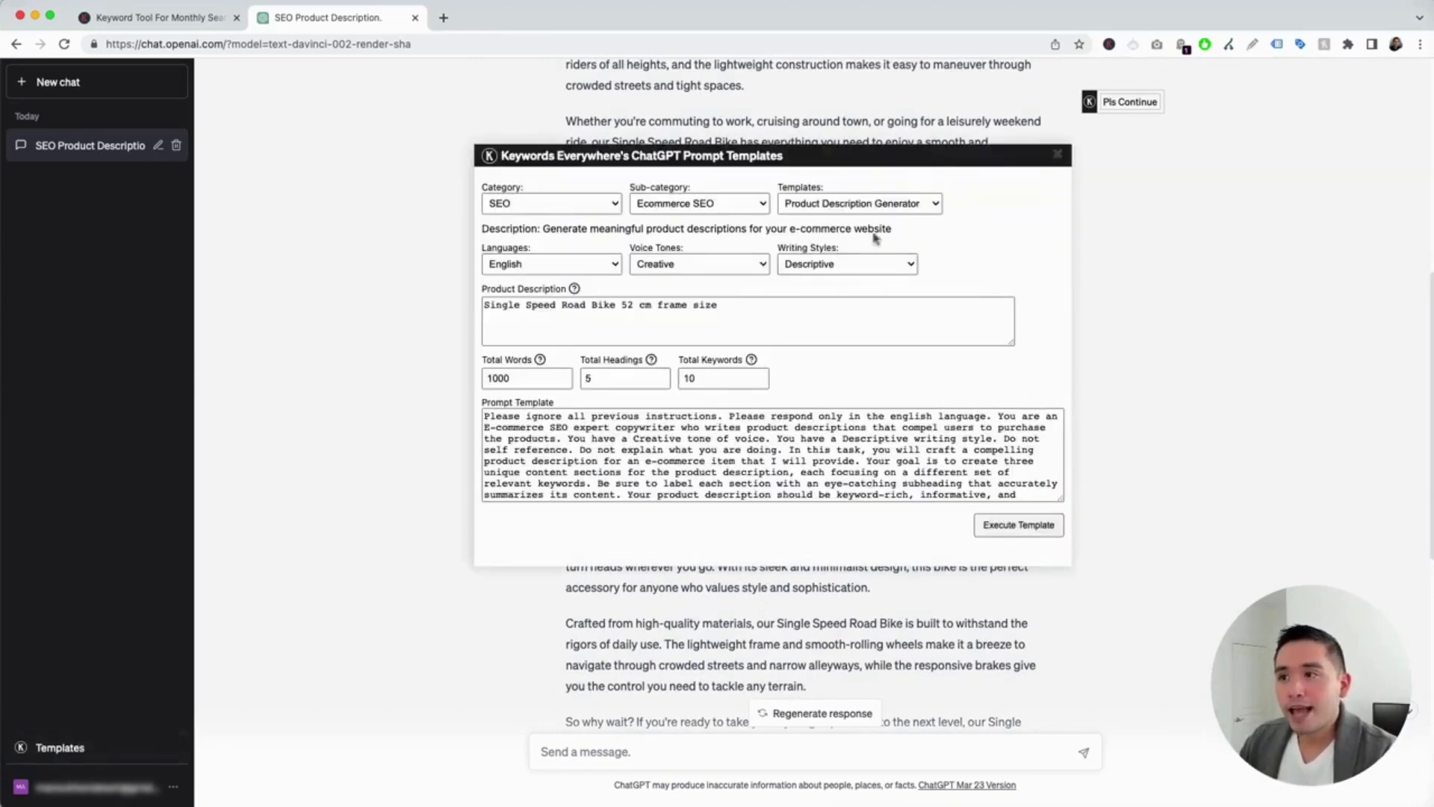
click(871, 205)
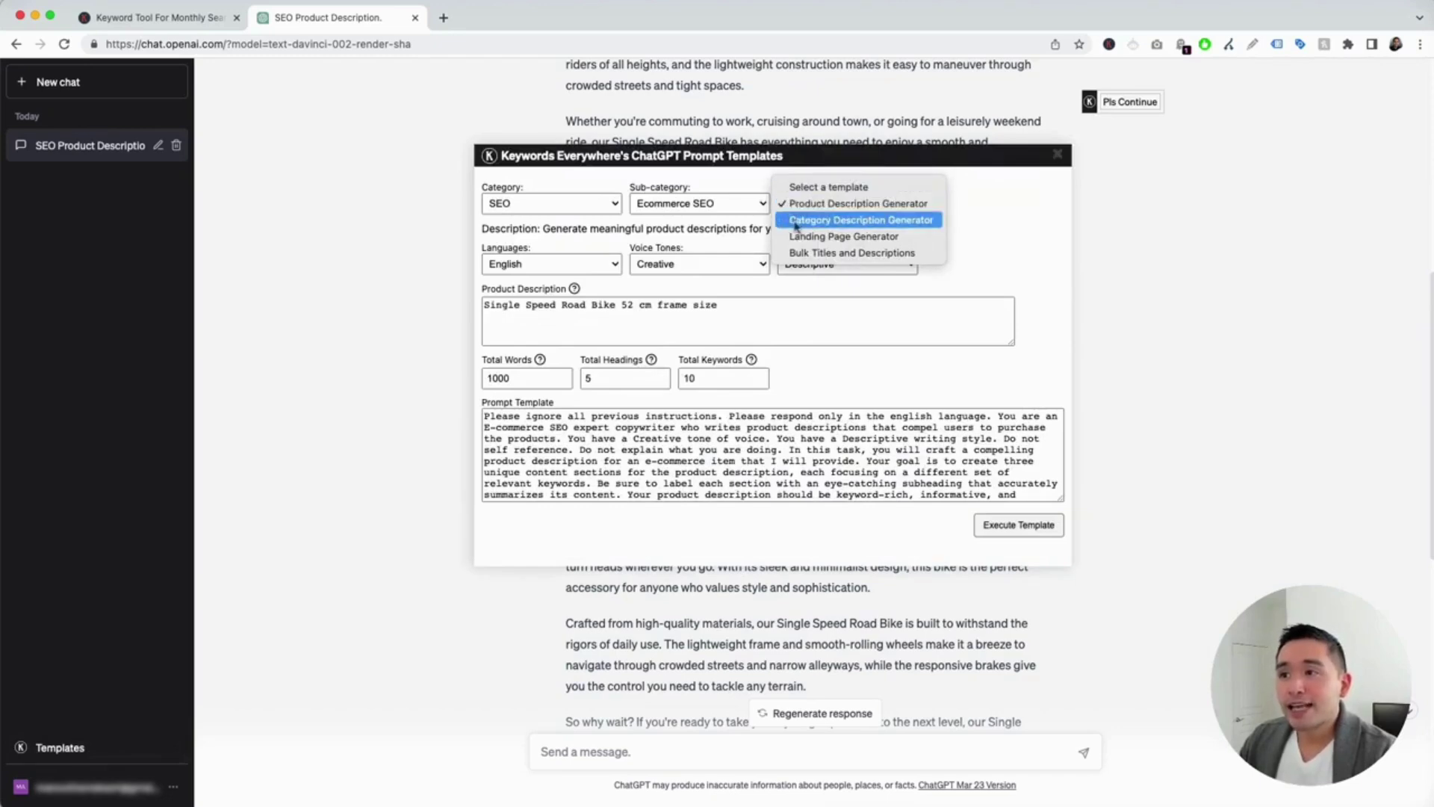
click(899, 223)
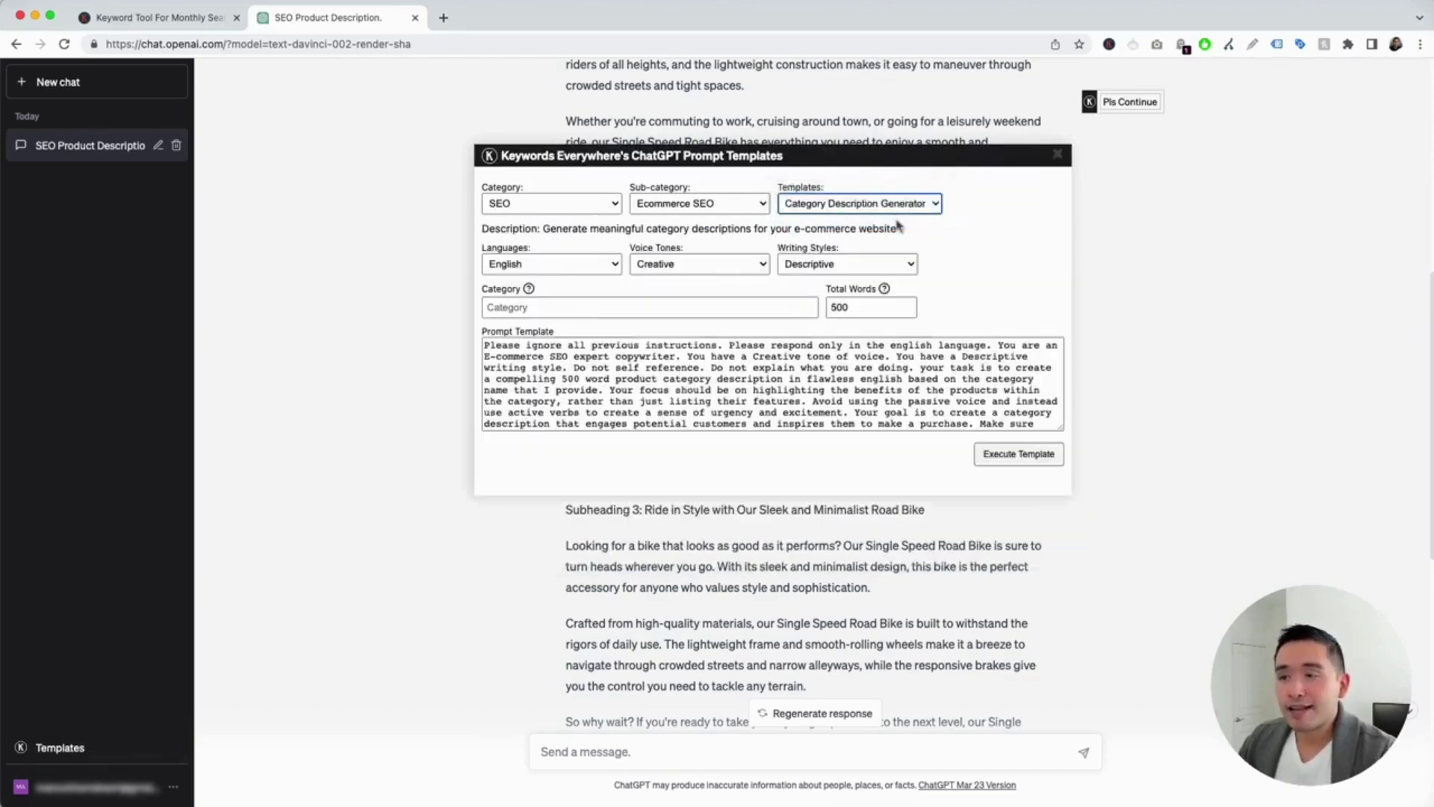
Look through the available languages, voice tones and writing styles for the category description template
click(592, 271)
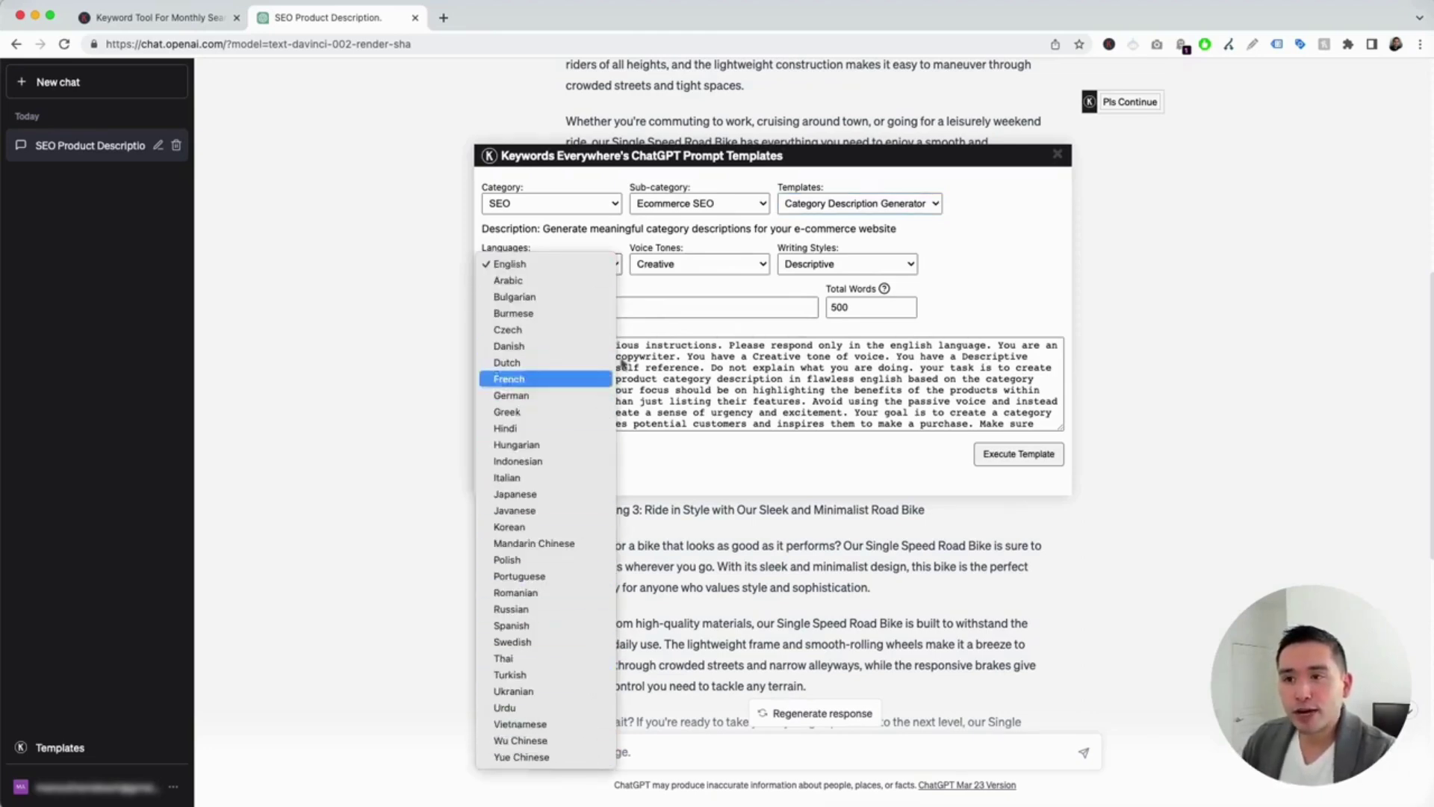
click(702, 286)
click(719, 266)
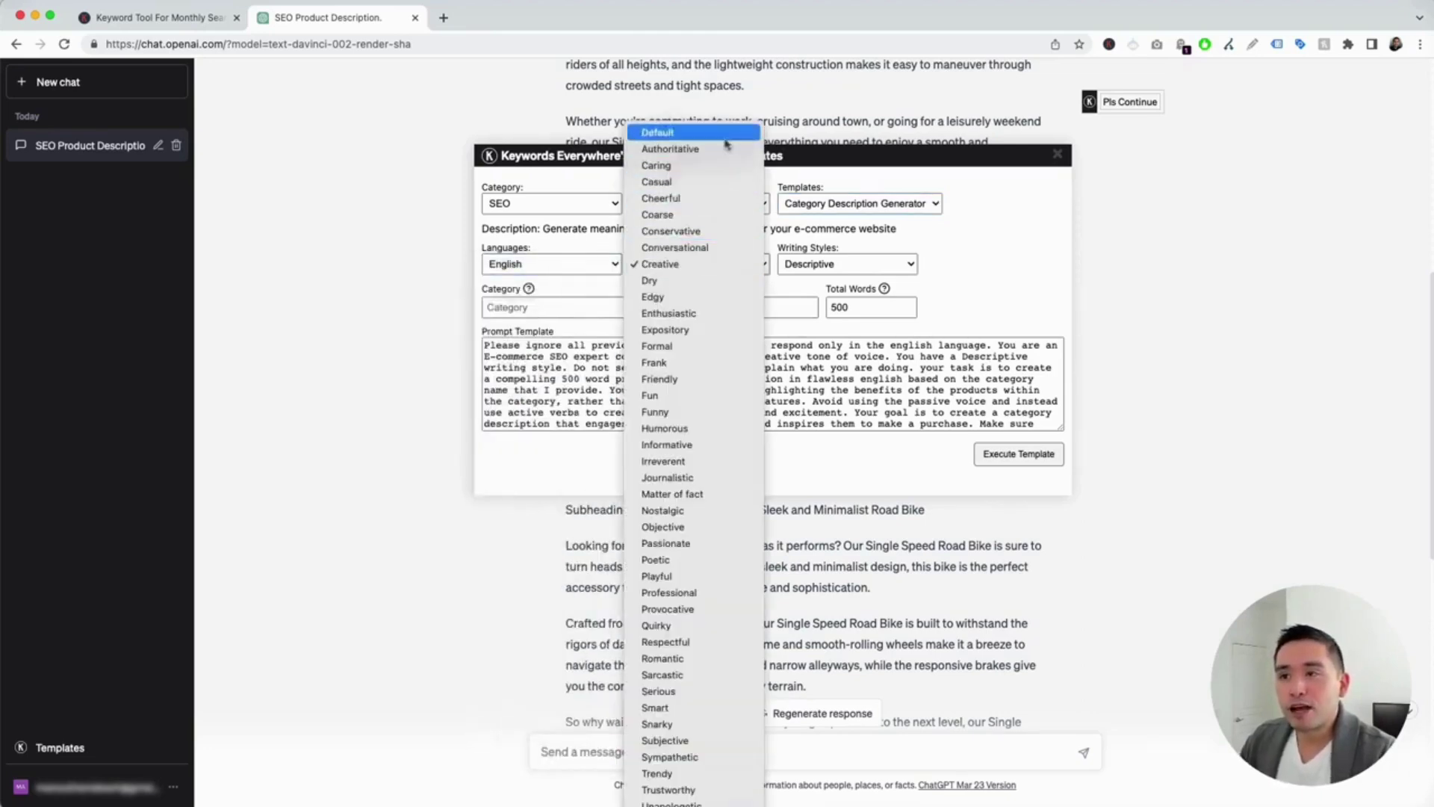
click(846, 263)
click(847, 264)
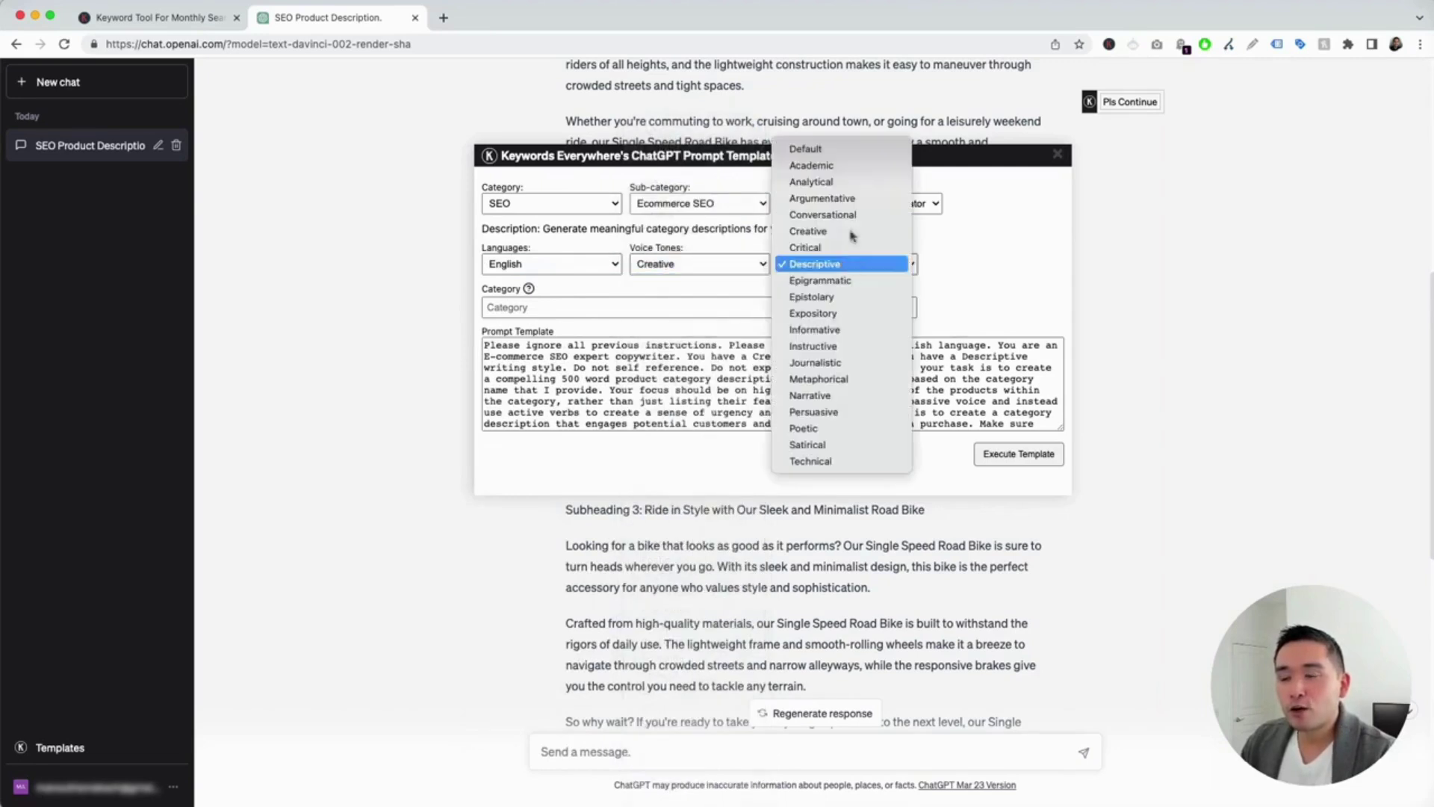
click(992, 223)
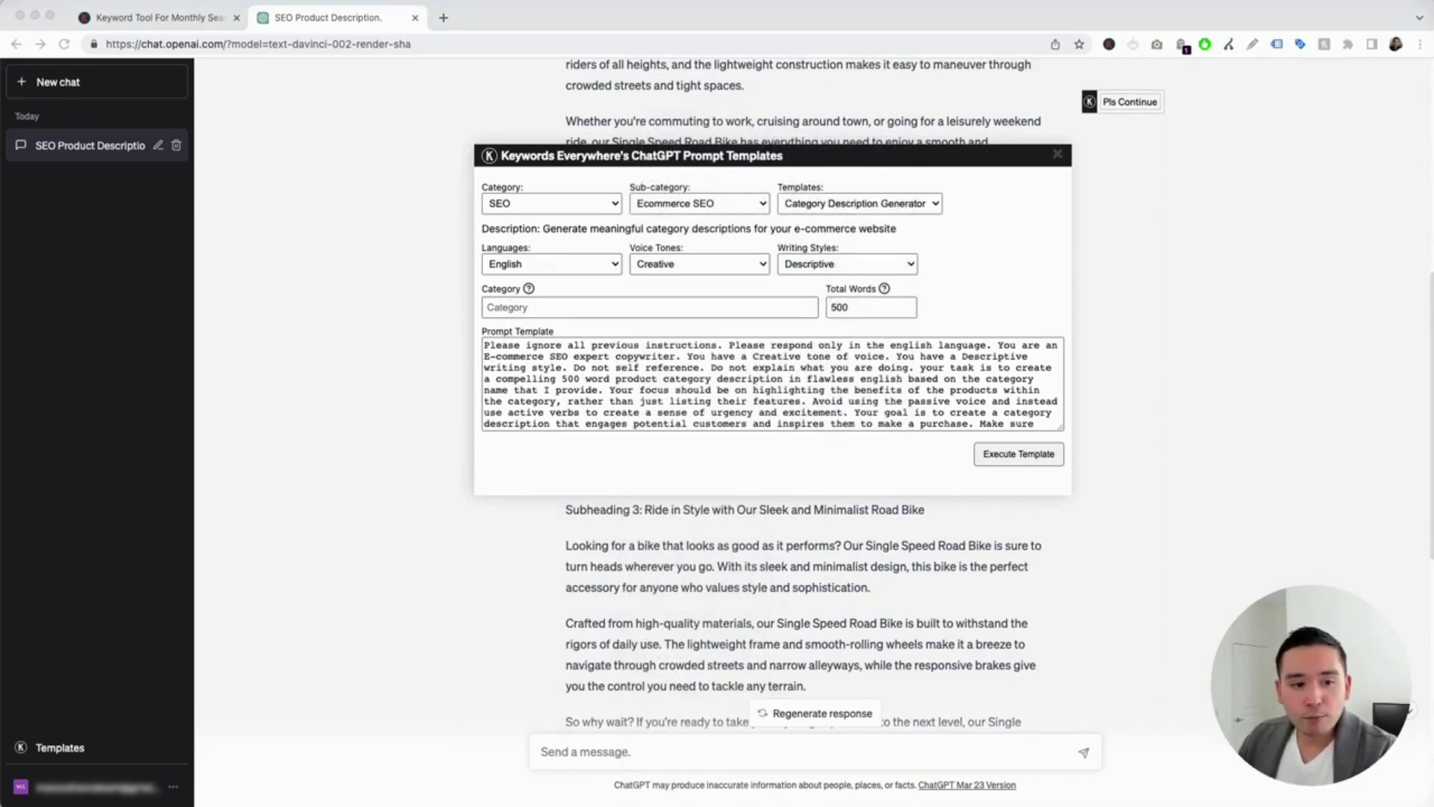
Enter "Road bikes for men" as the category and check the total words setting
click(572, 302)
text(Road bikes for men)
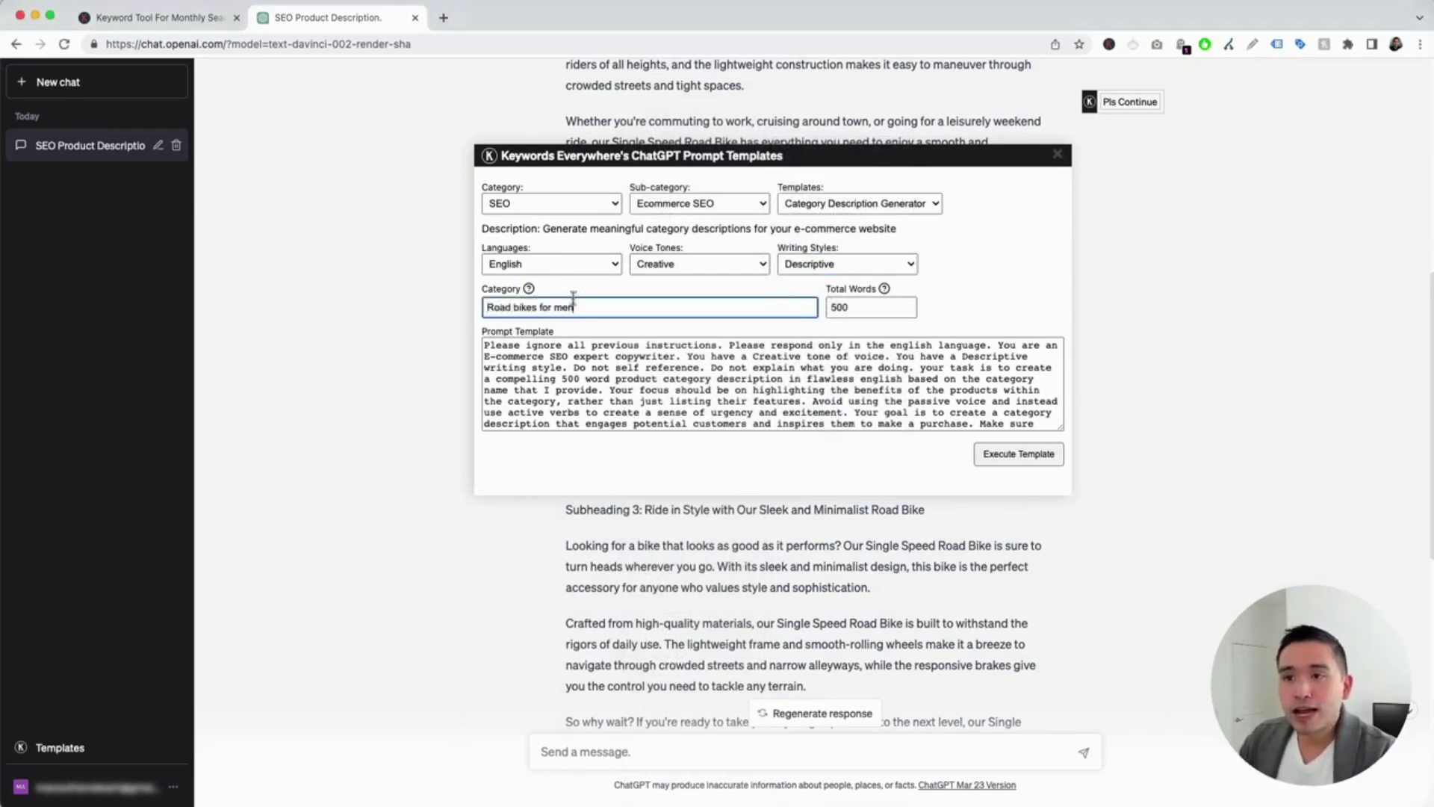
key(super+a)
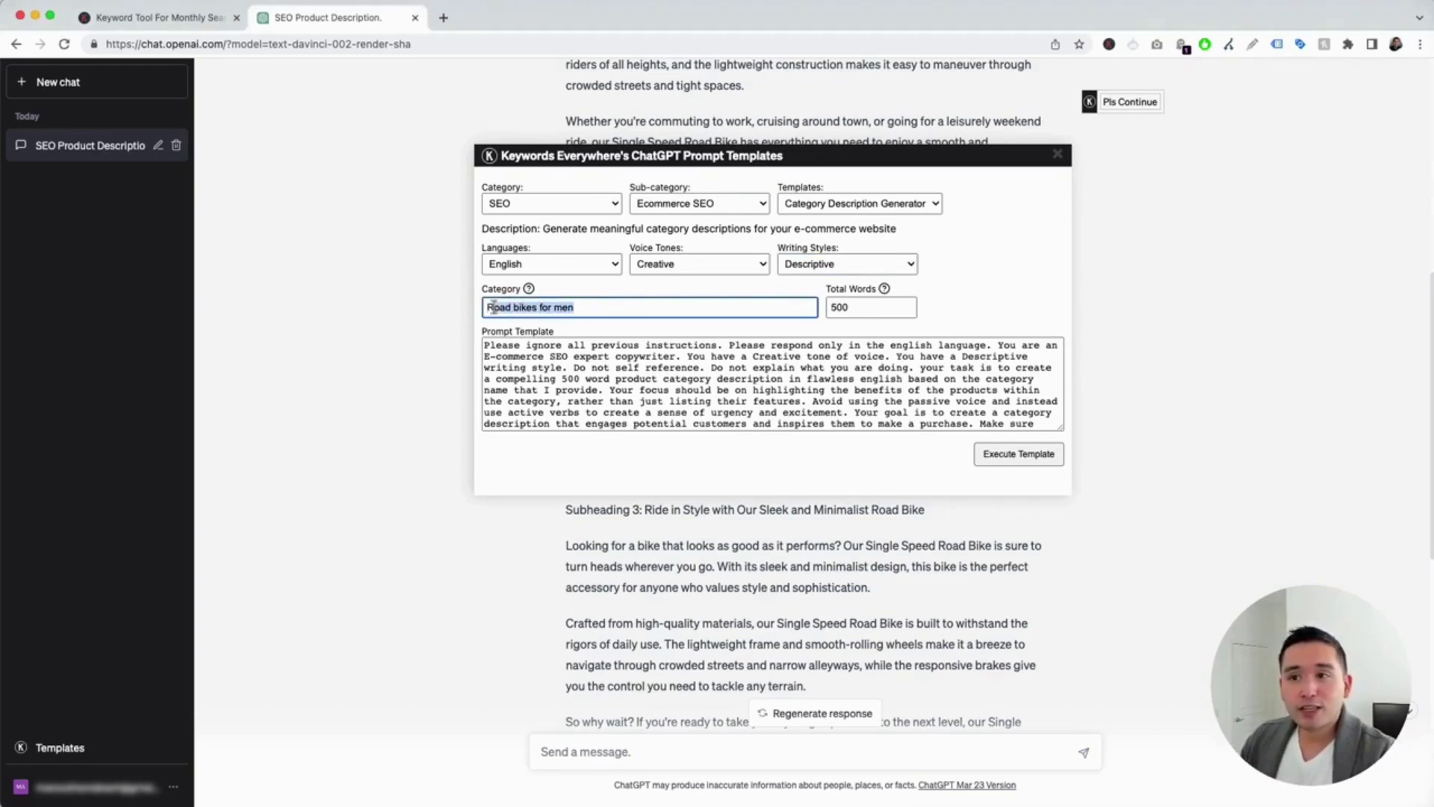
click(867, 306)
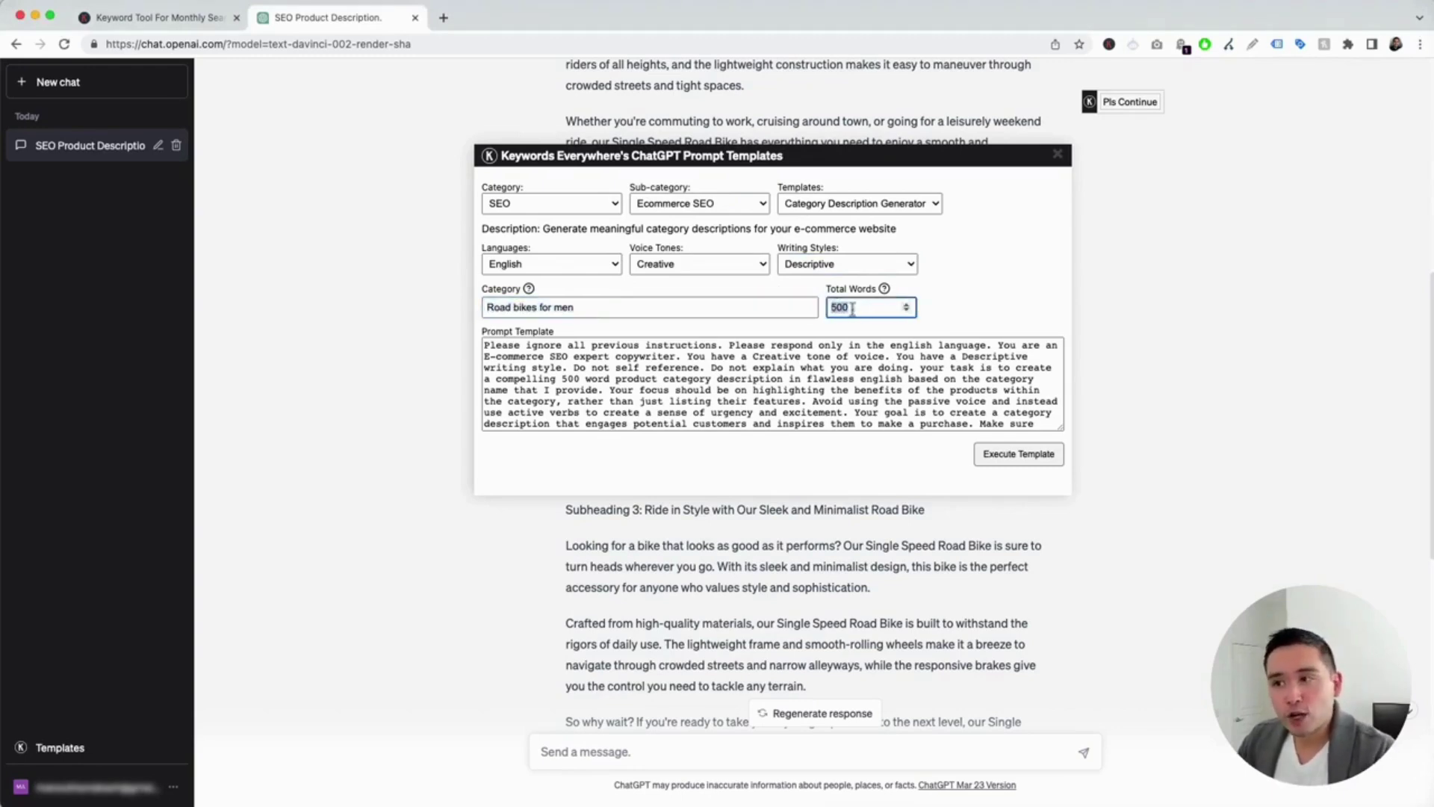
click(858, 309)
Review the category description prompt text and execute the template
drag(486, 345, 911, 440)
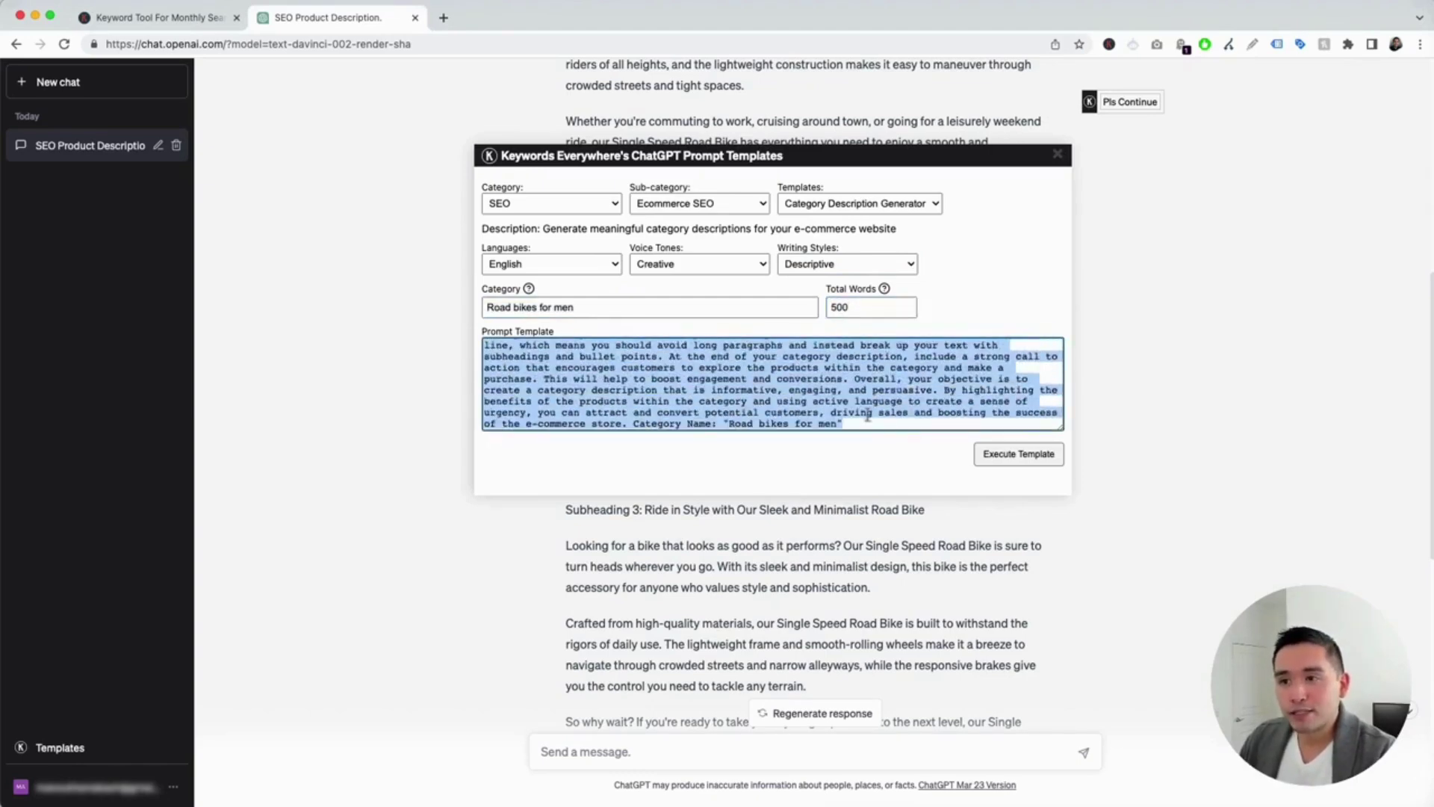
click(518, 354)
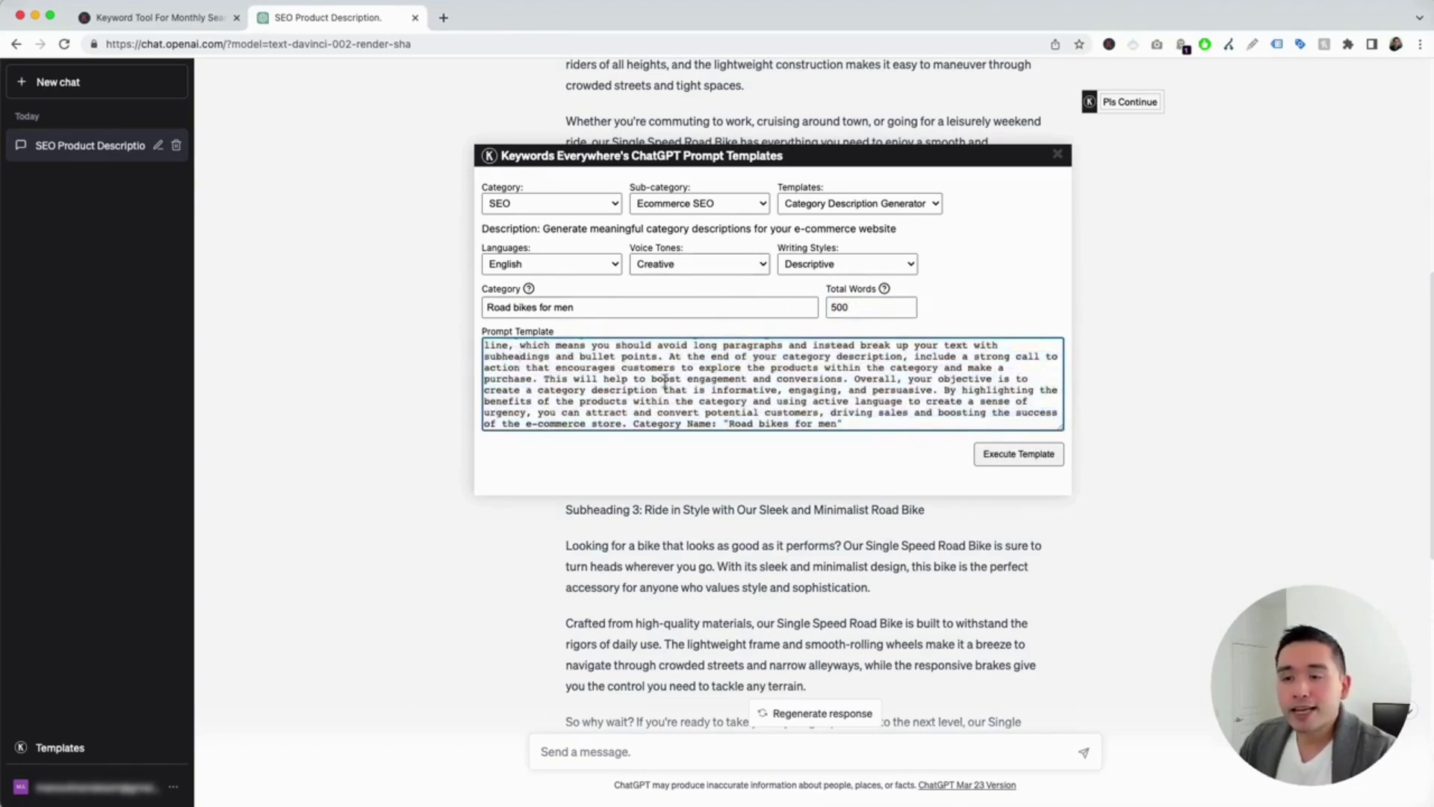
scroll(665, 381, up, 5)
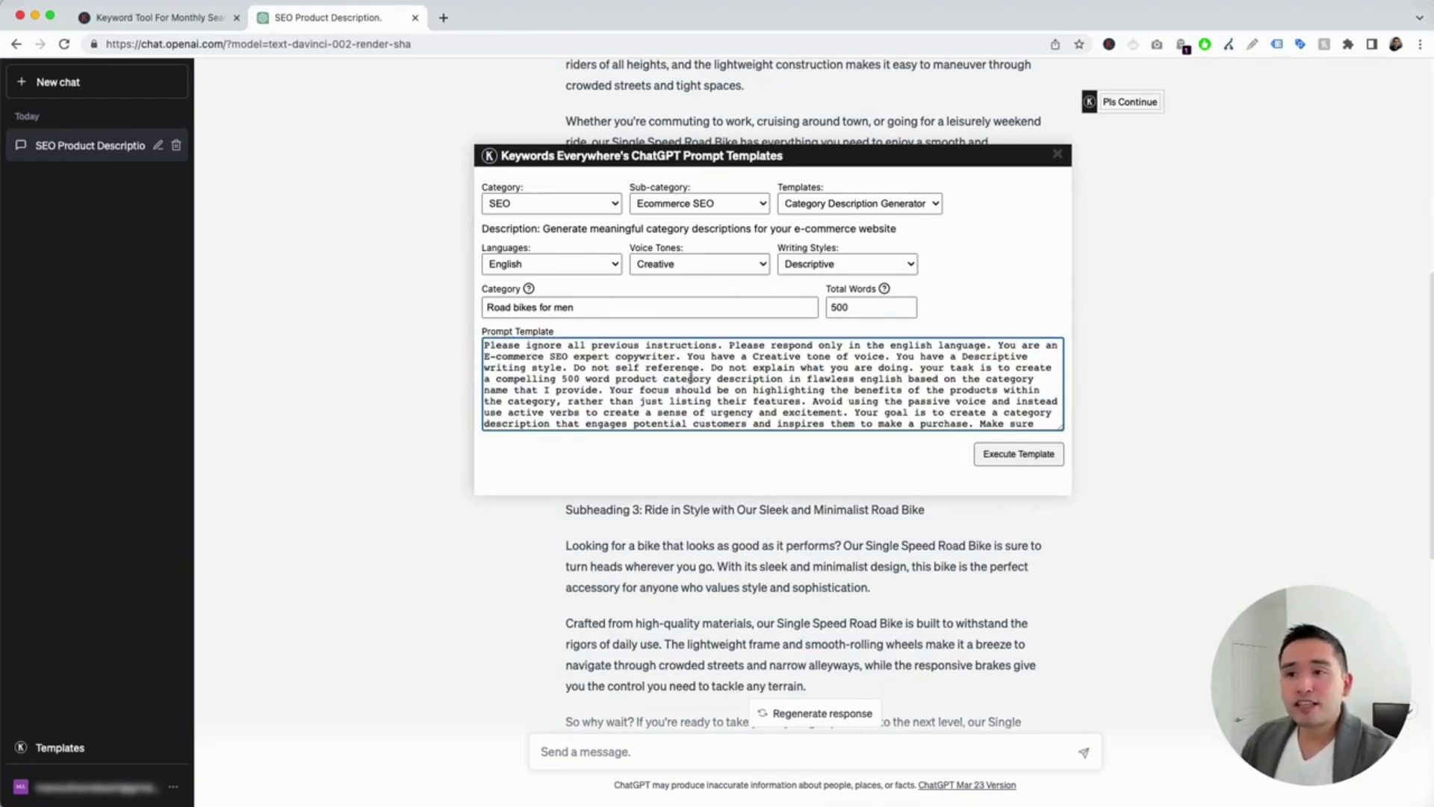
click(1019, 457)
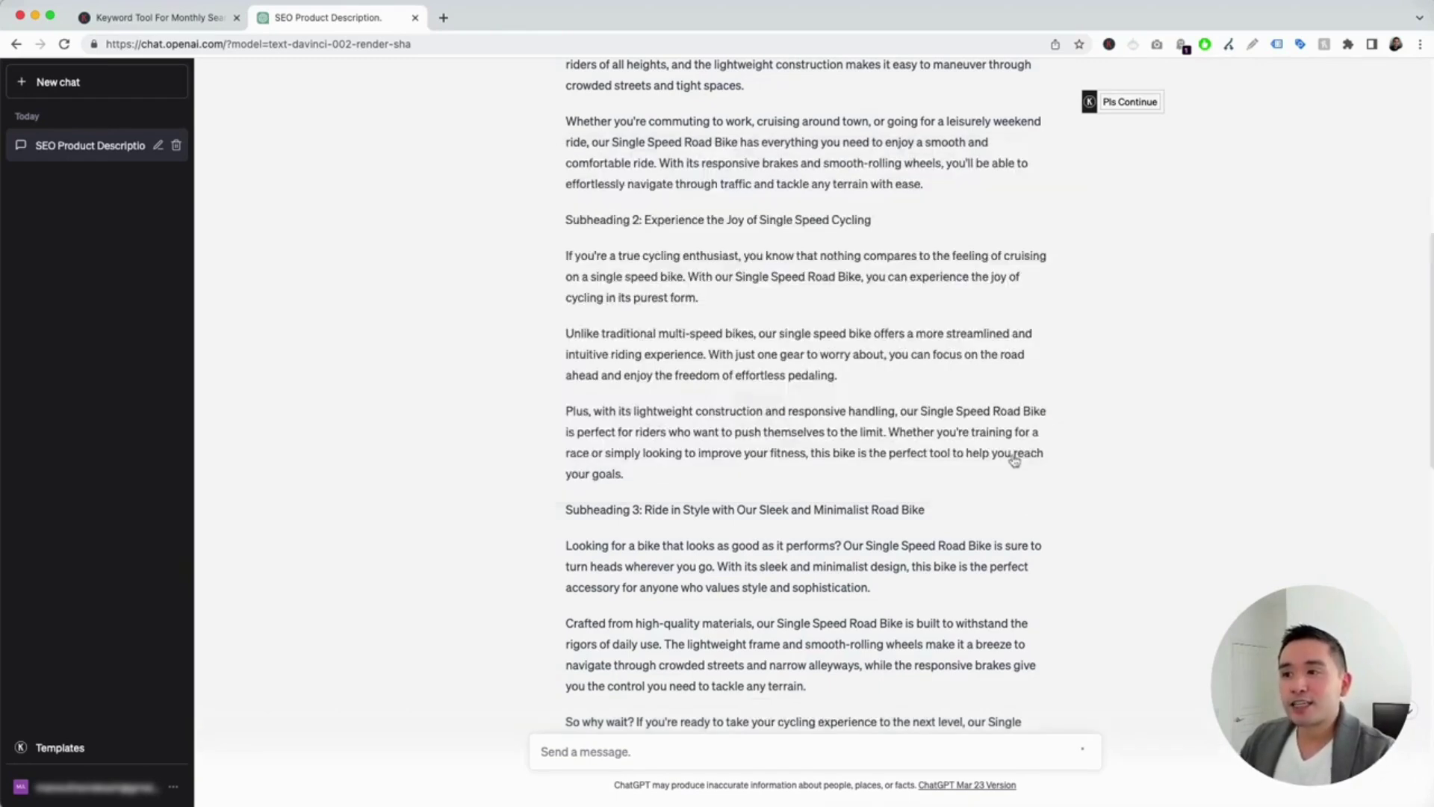
Read through the generated category description for men's road bikes, from its opening paragraph to the closing call to action
scroll(682, 637, up, 4)
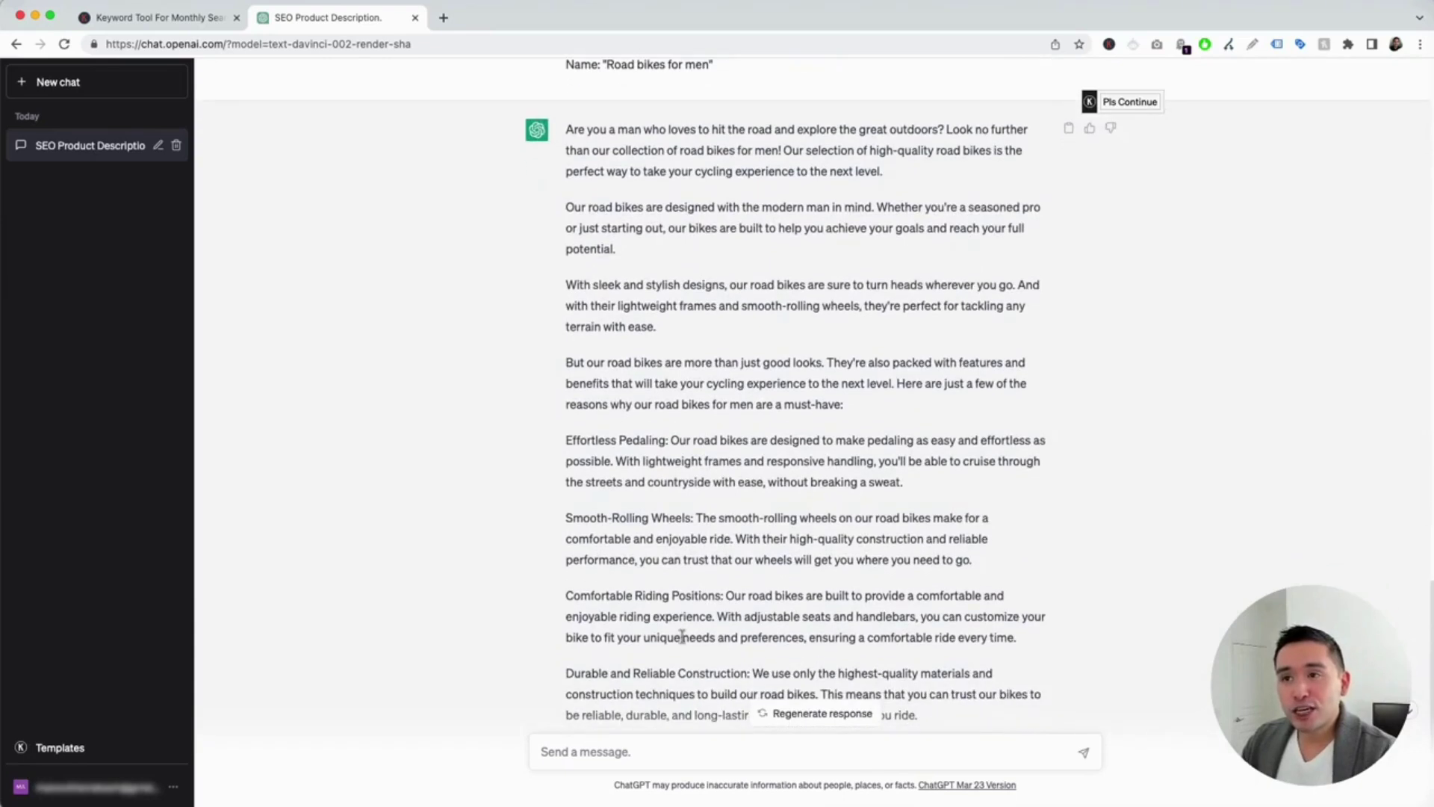
drag(567, 129, 844, 557)
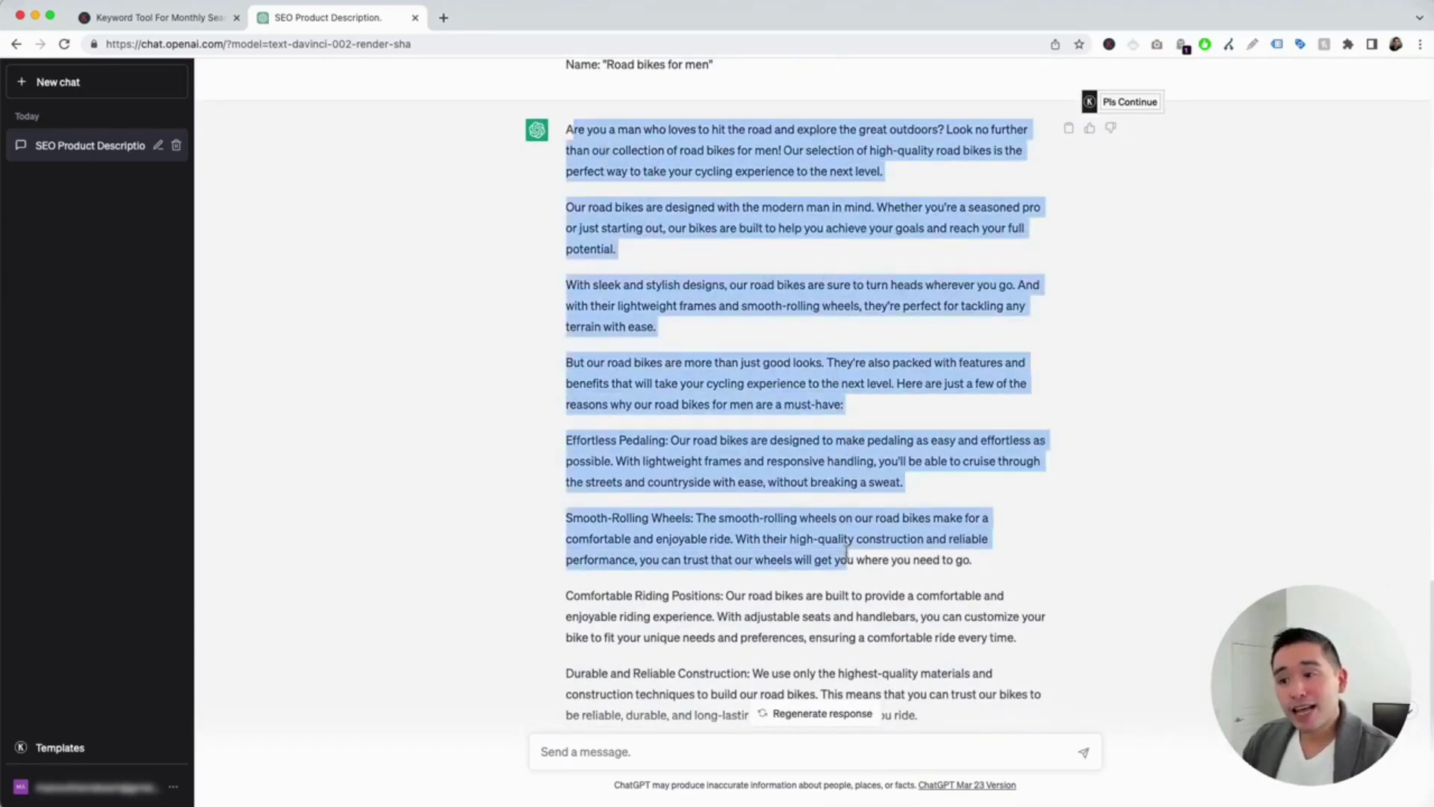
click(847, 553)
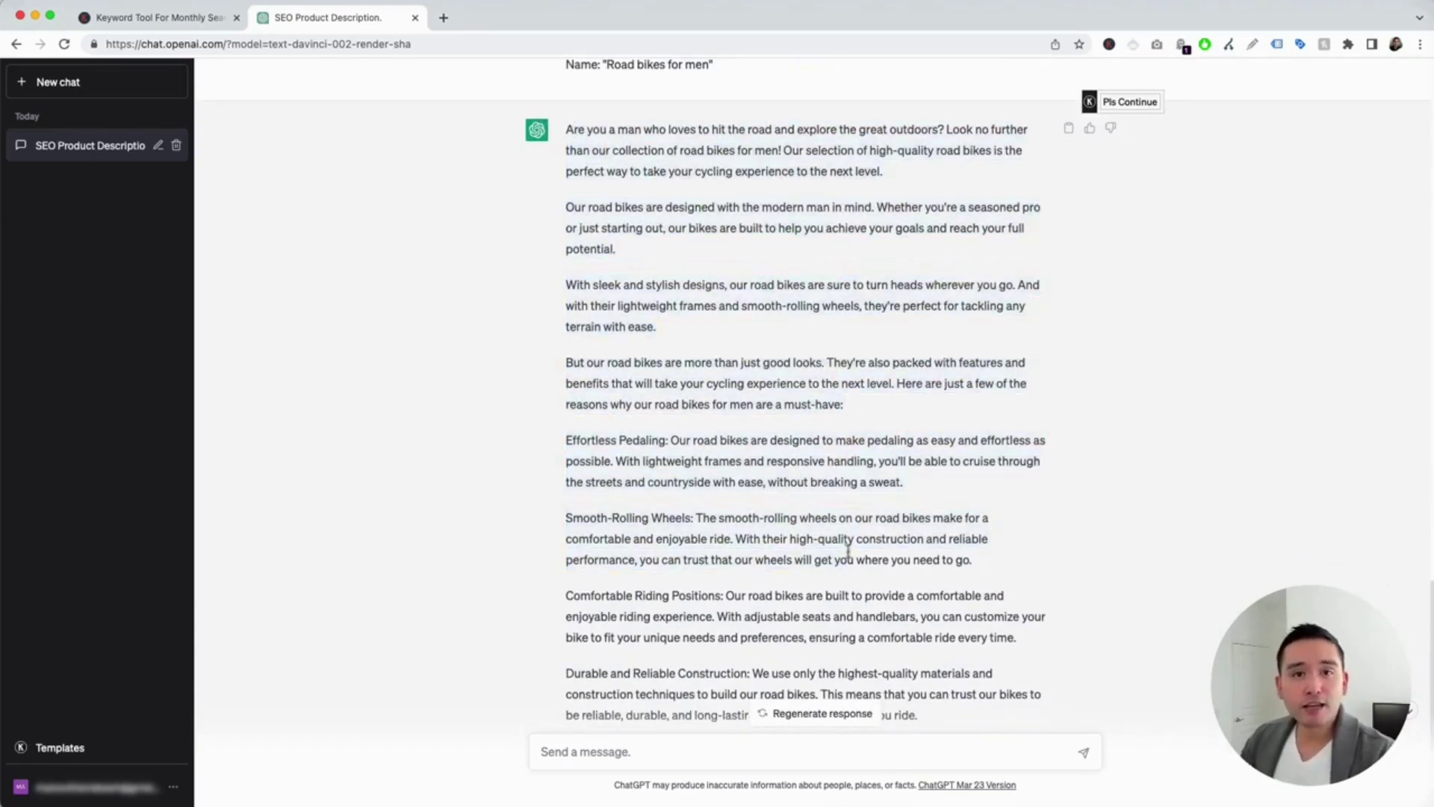
scroll(881, 454, down, 1)
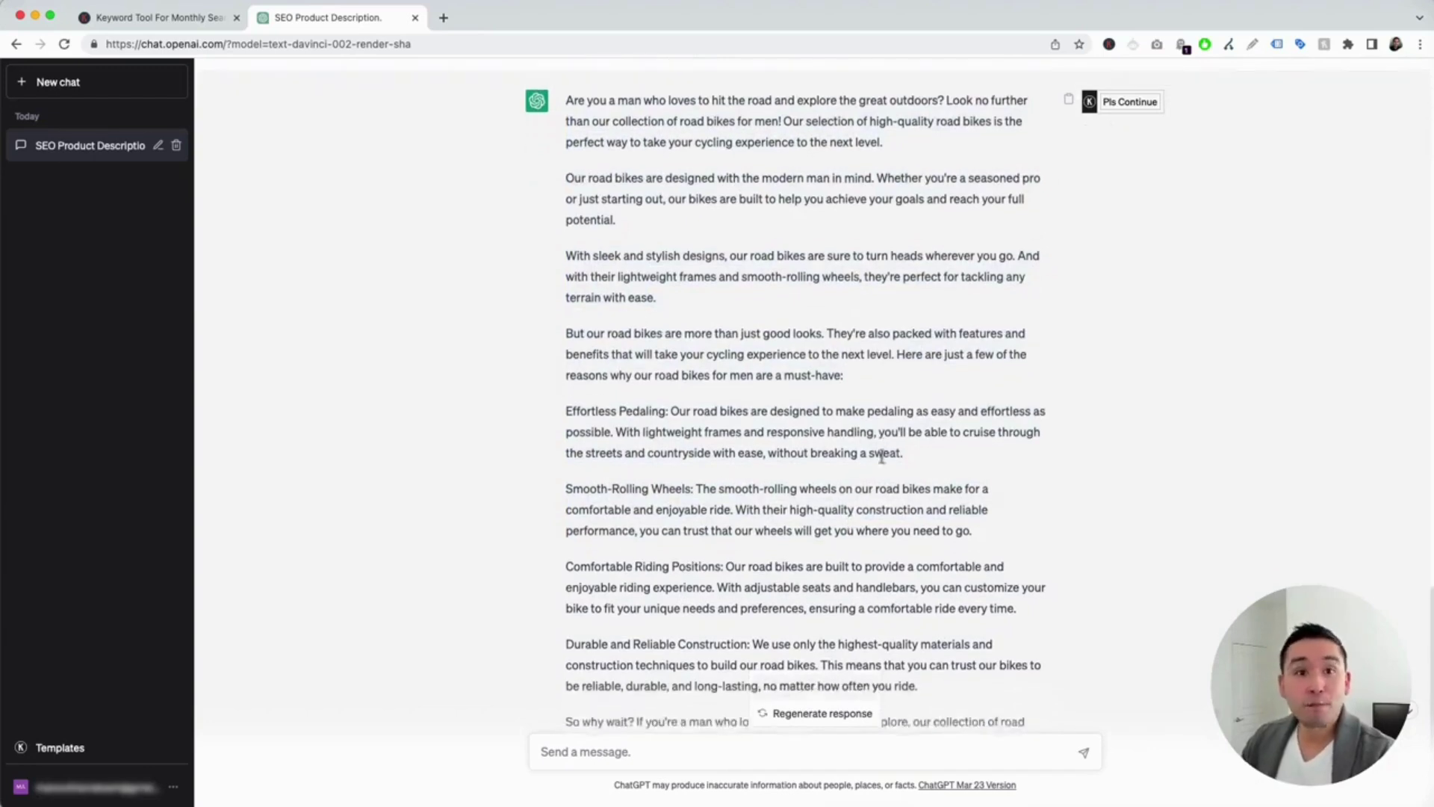
scroll(884, 451, up, 2)
drag(567, 132, 849, 151)
scroll(631, 185, down, 3)
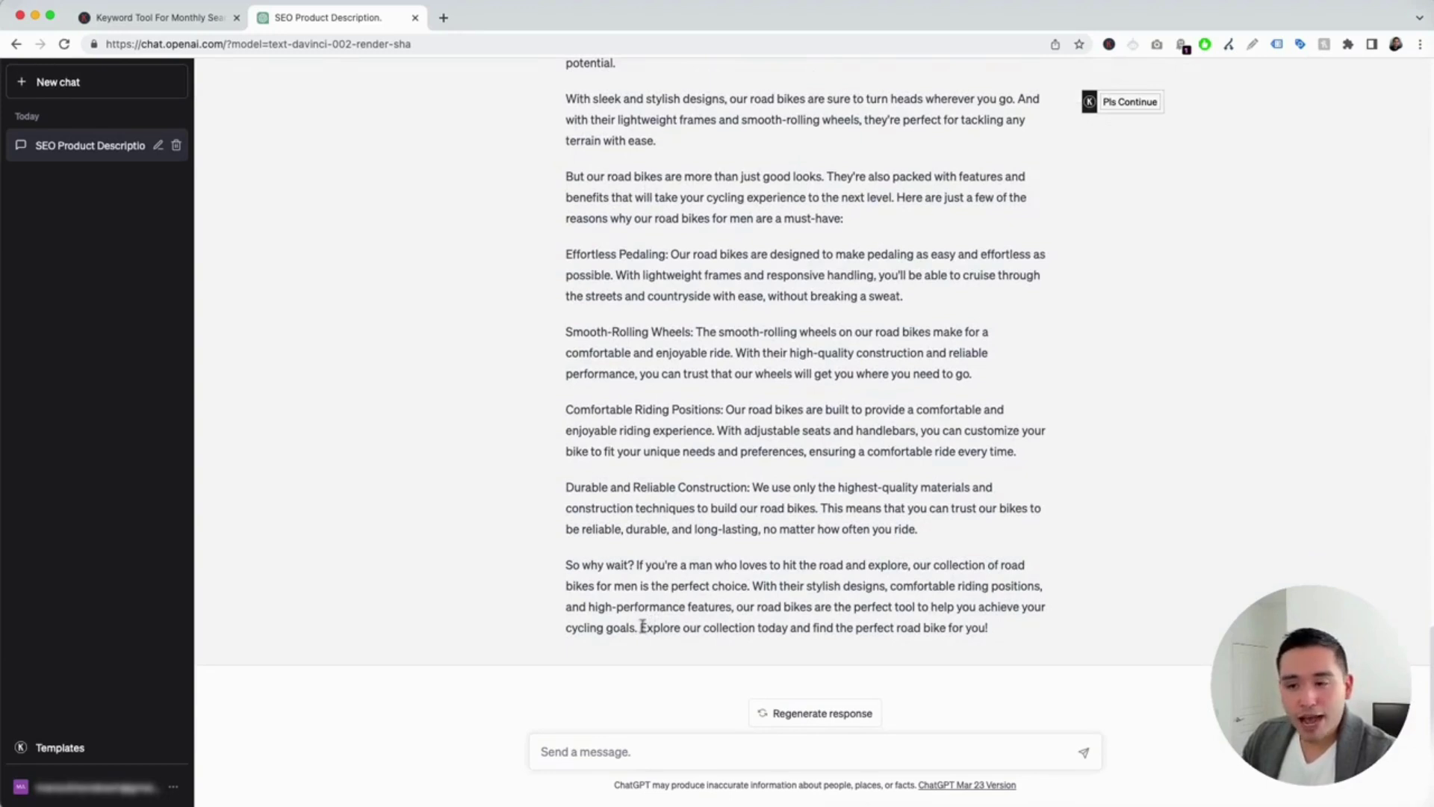
drag(643, 627, 999, 635)
click(857, 619)
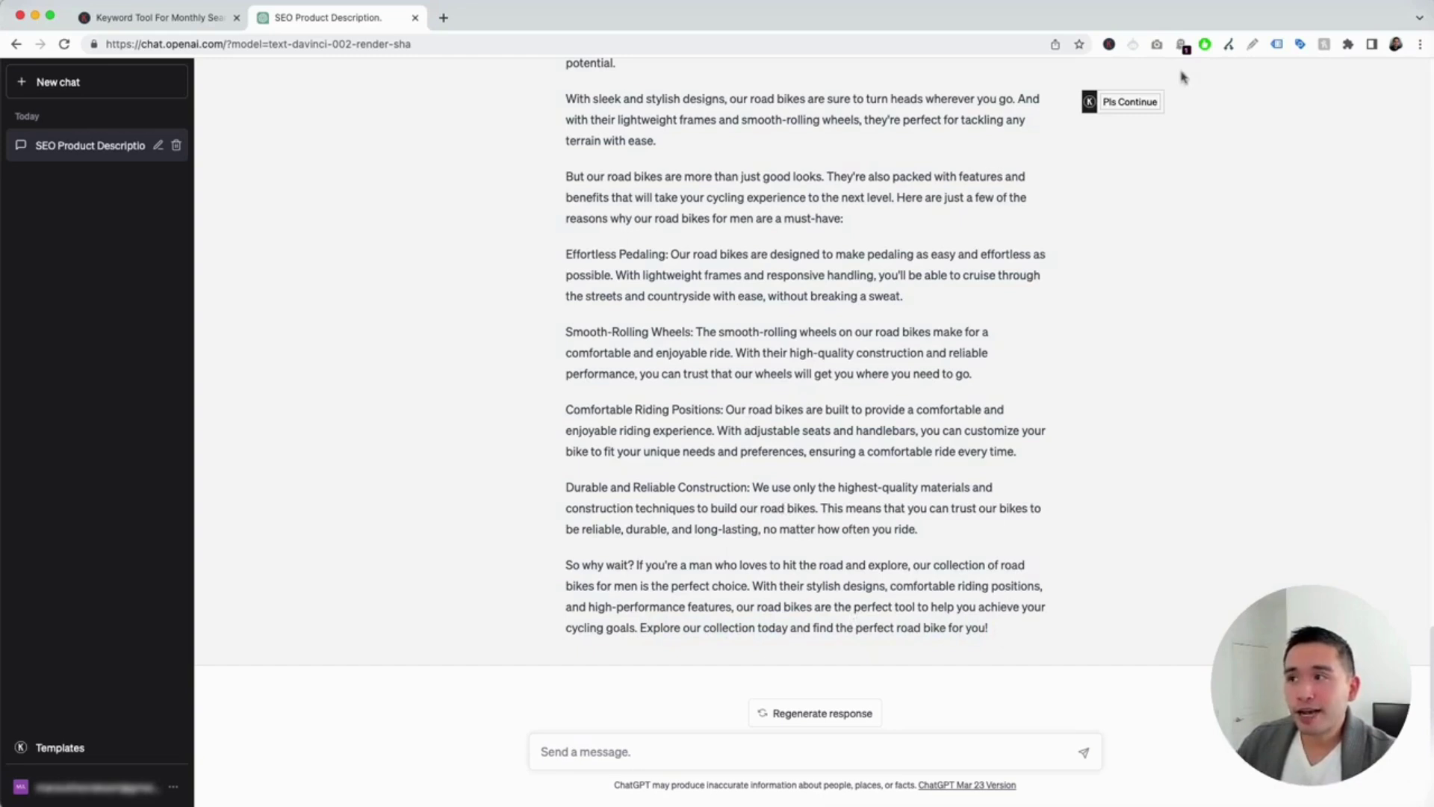
Ask ChatGPT to expand on the category description using the Keywords Everywhere Expand follow-up
mouse_move(1125, 102)
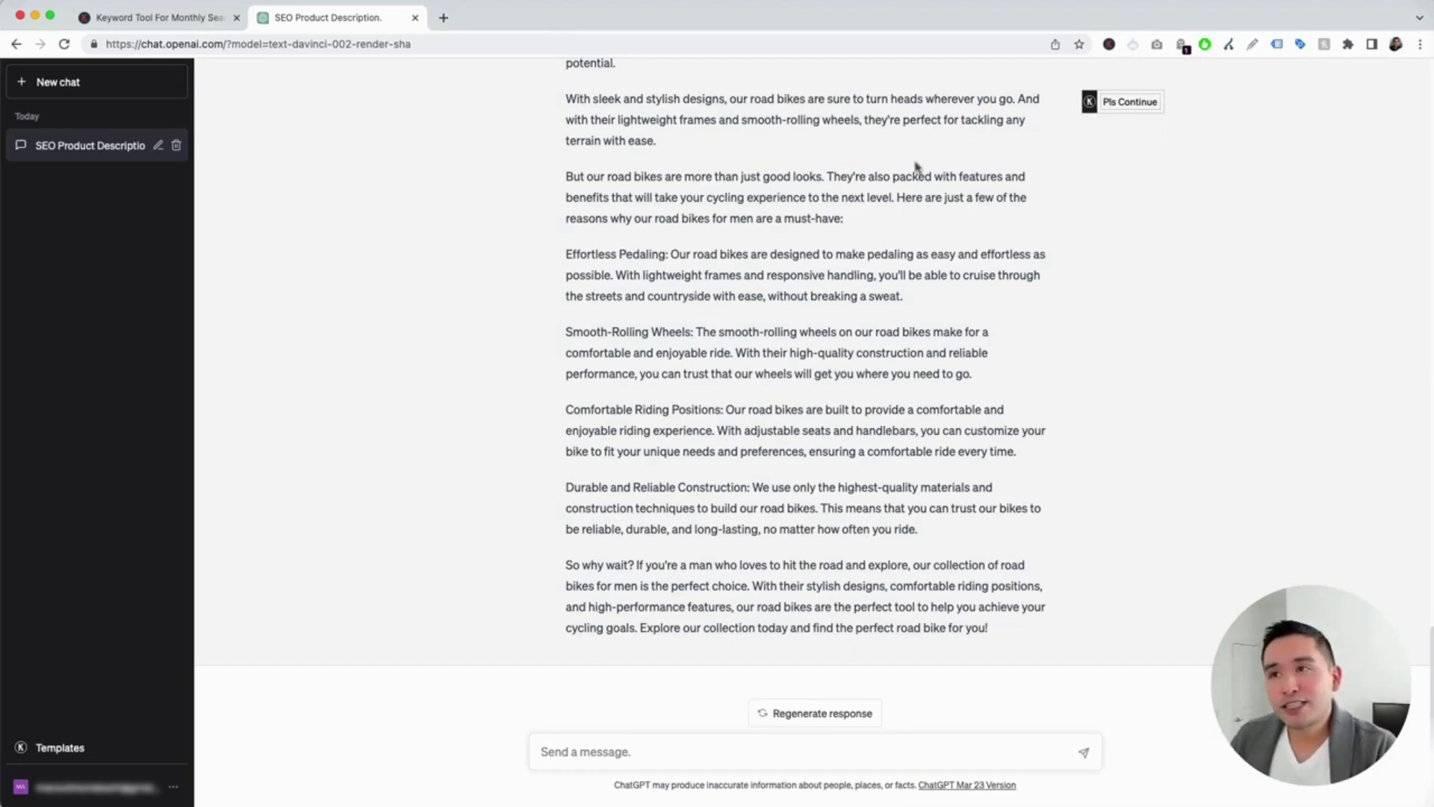
scroll(922, 171, up, 3)
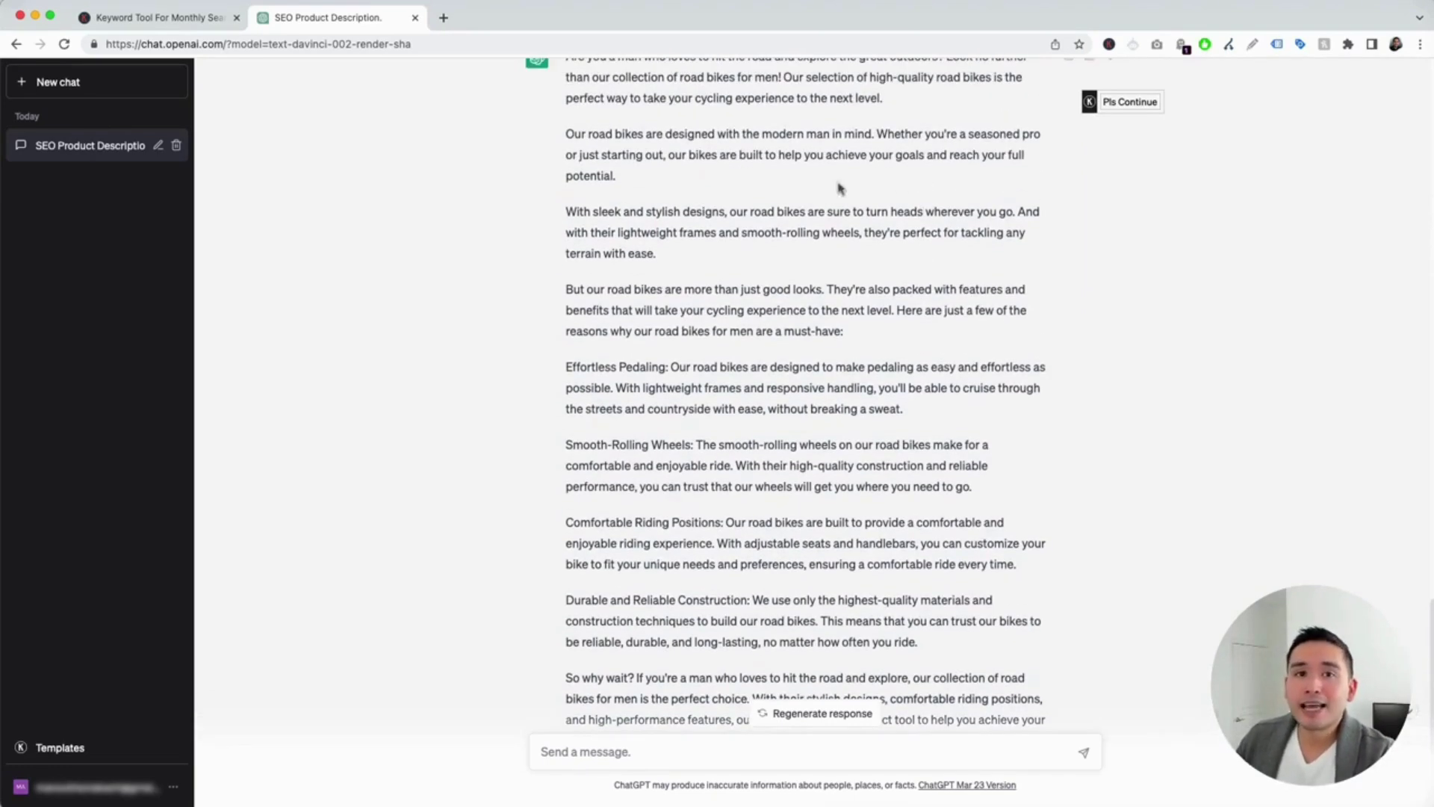
scroll(883, 146, down, 3)
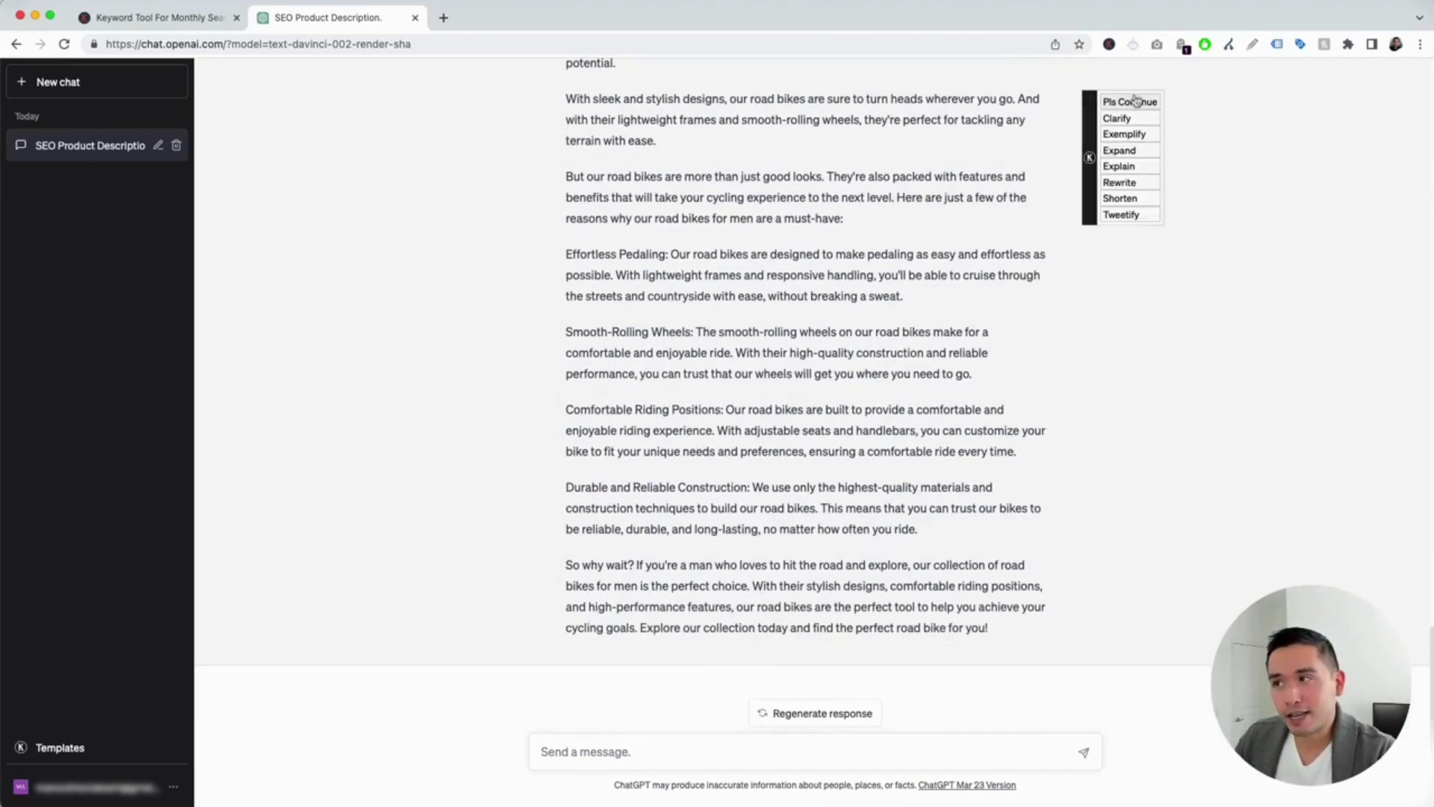
click(1121, 150)
Examine the expanded category description from its opening to the summary paragraph and compare it with the original version
scroll(798, 564, up, 5)
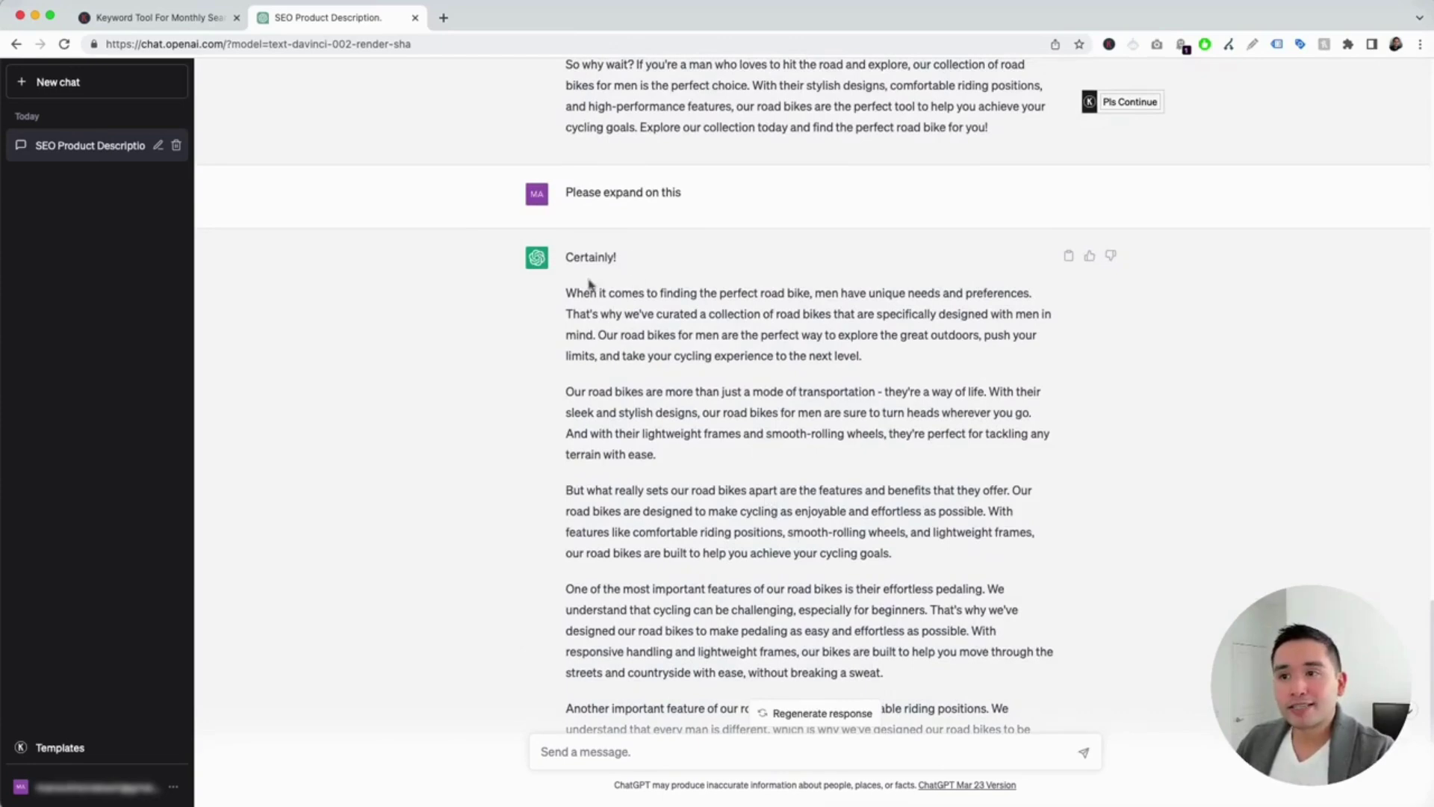
scroll(575, 246, down, 1)
drag(567, 236, 954, 626)
scroll(954, 625, down, 3)
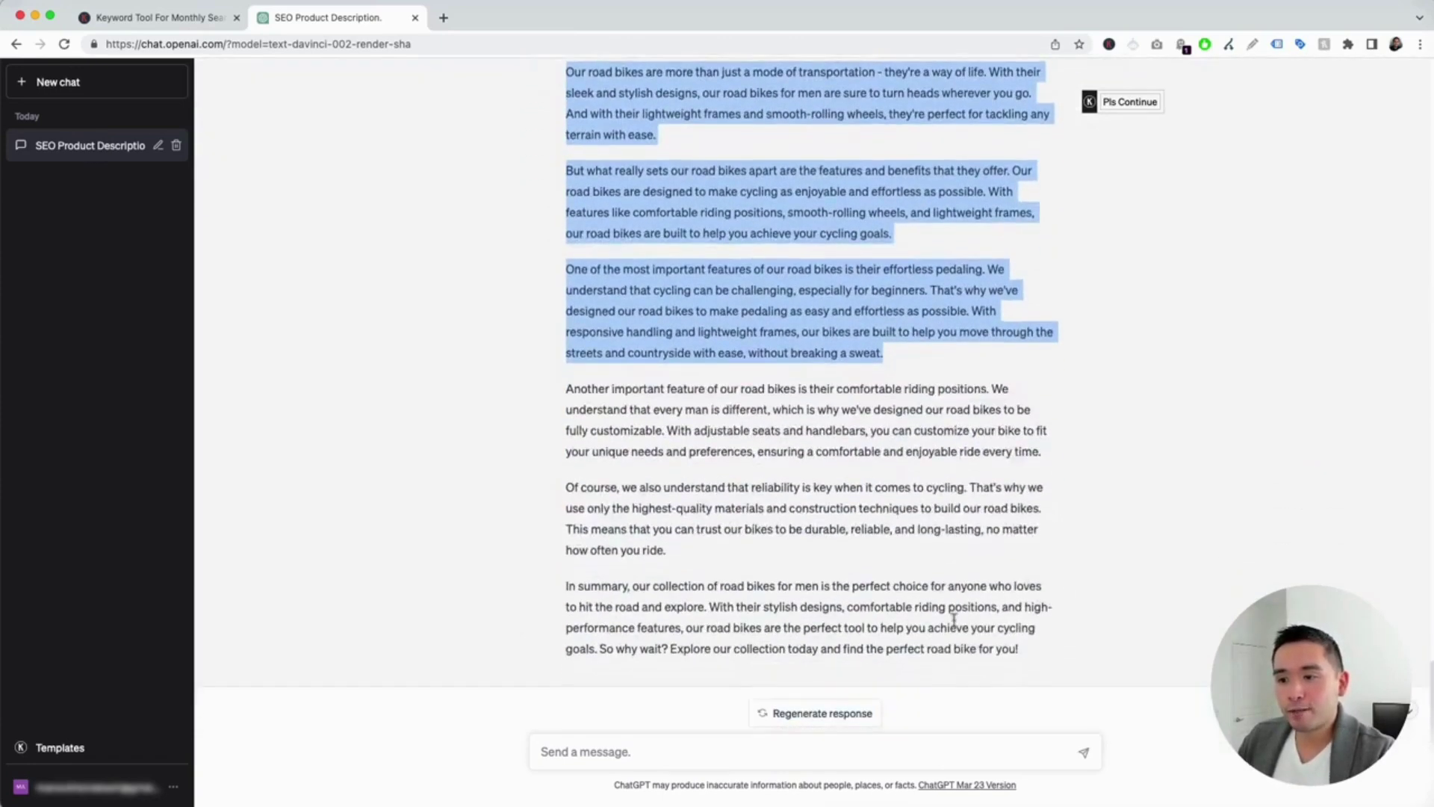
scroll(624, 144, up, 2)
click(624, 144)
drag(591, 121, 871, 479)
scroll(874, 477, down, 2)
drag(566, 564, 1022, 628)
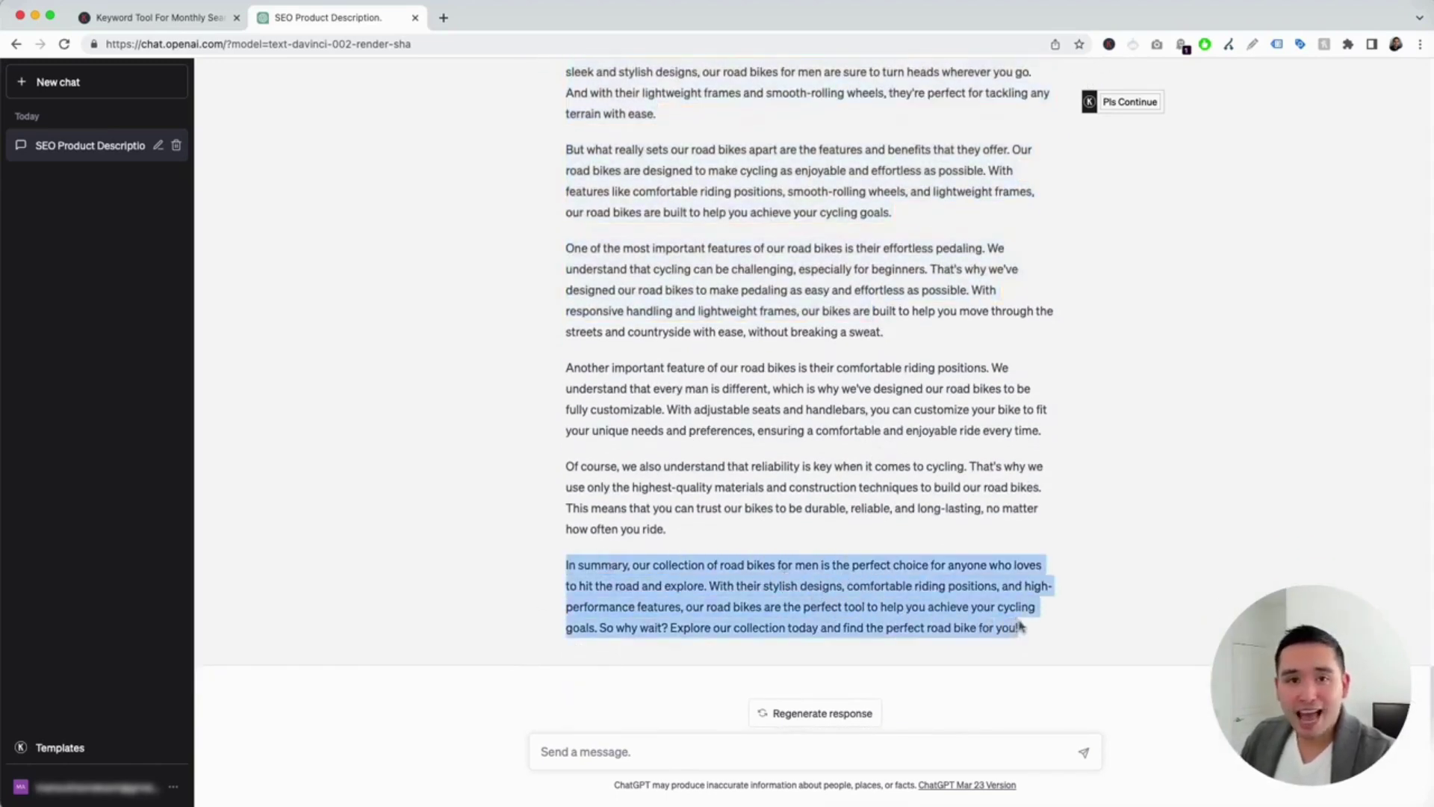
click(833, 622)
scroll(722, 597, up, 10)
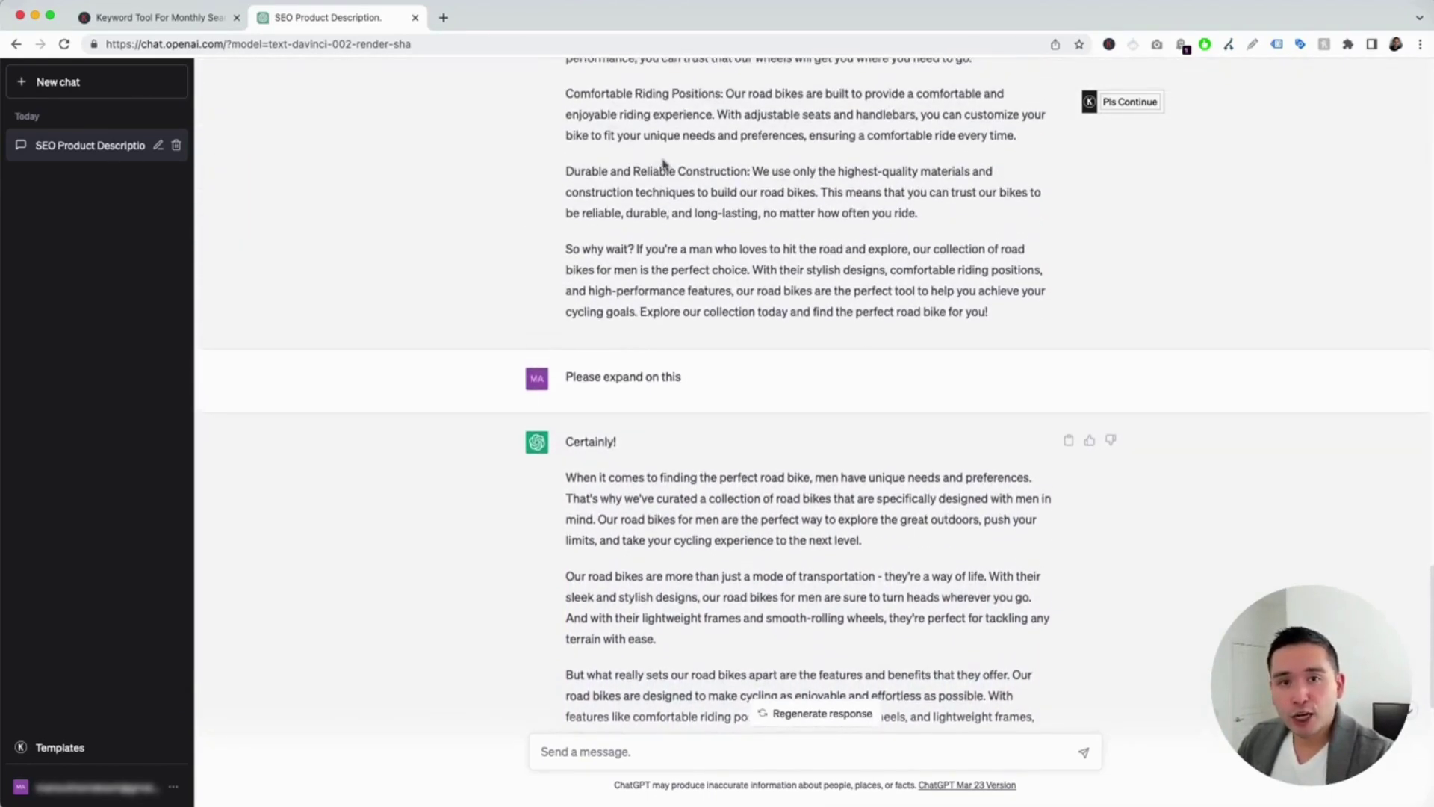
scroll(741, 165, down, 6)
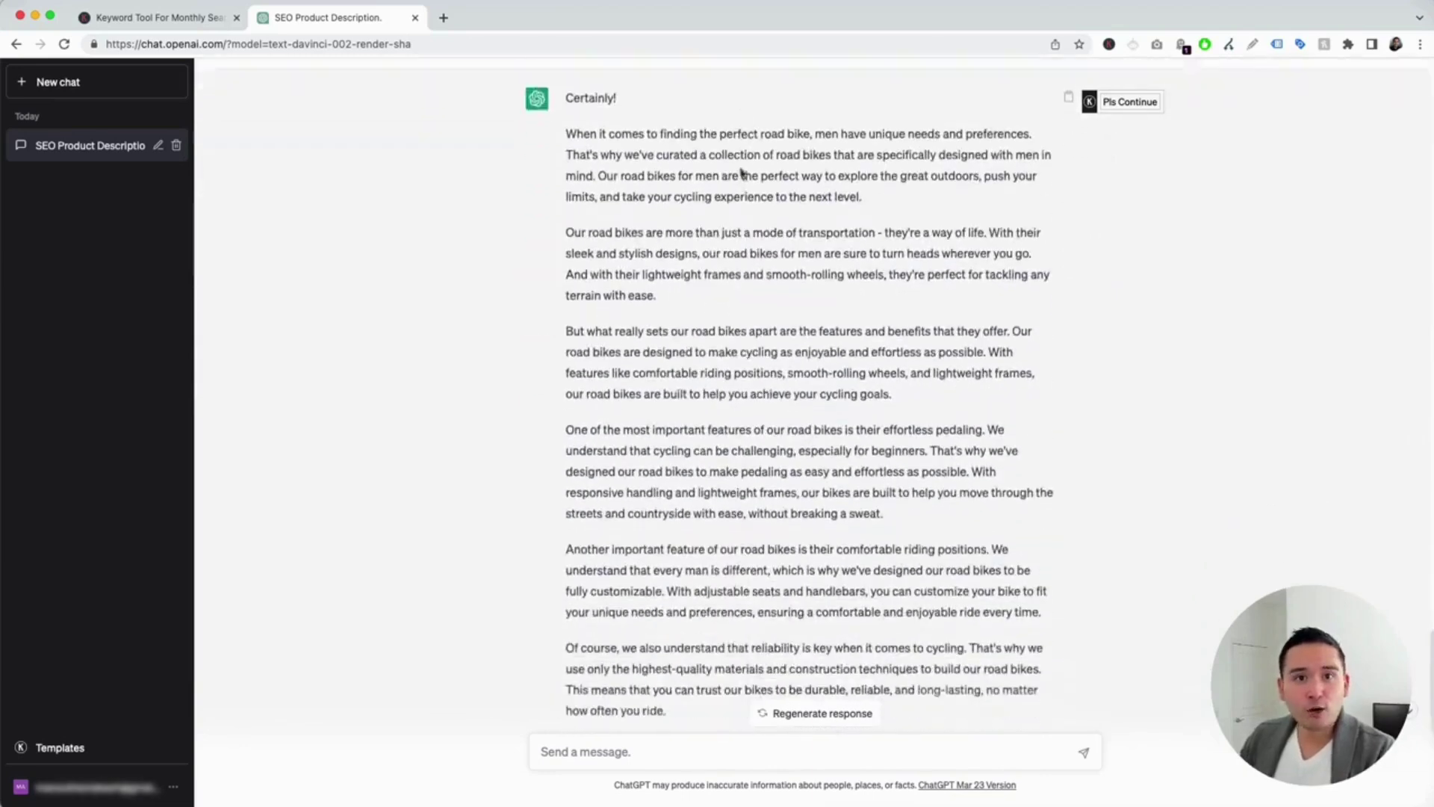
scroll(741, 172, down, 1)
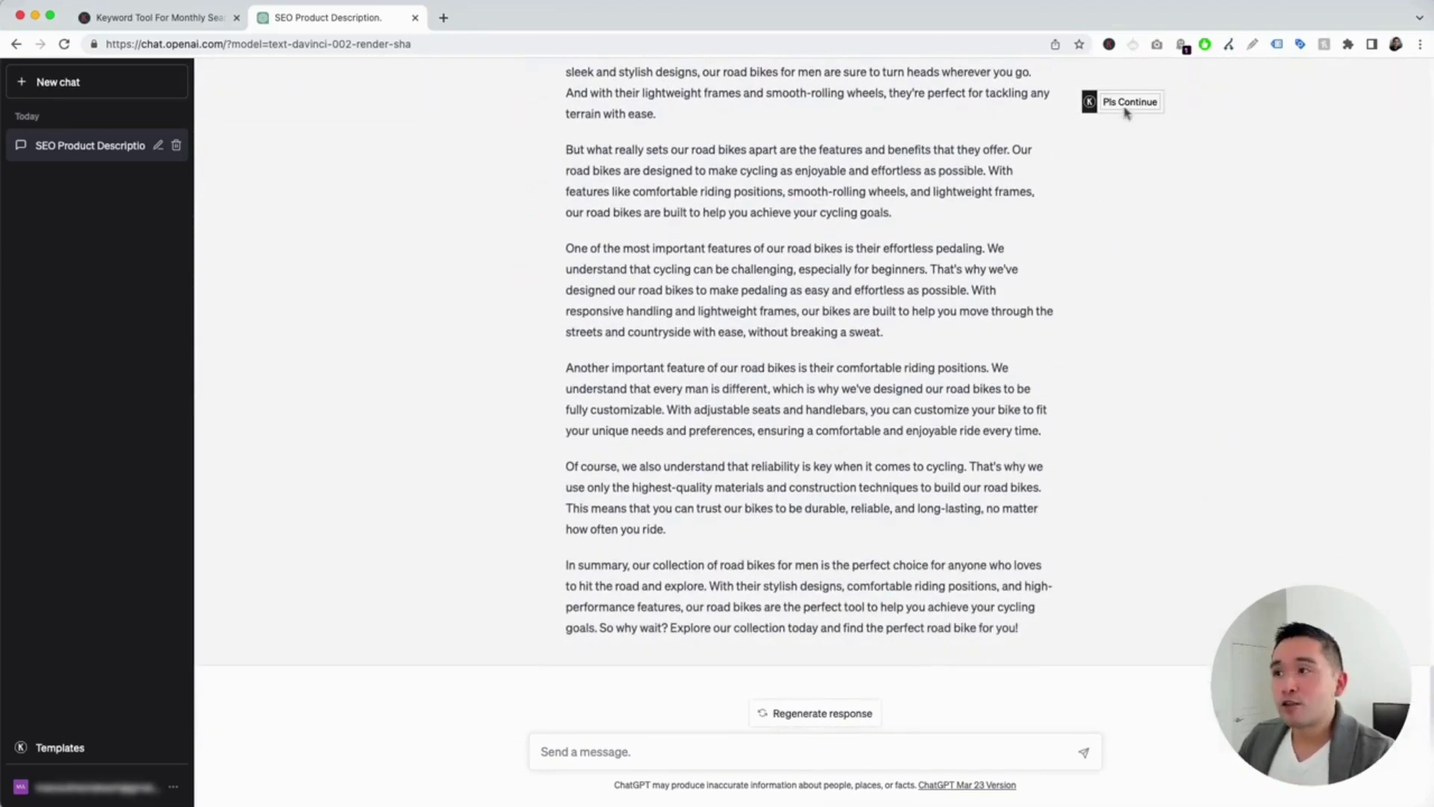
mouse_move(1123, 109)
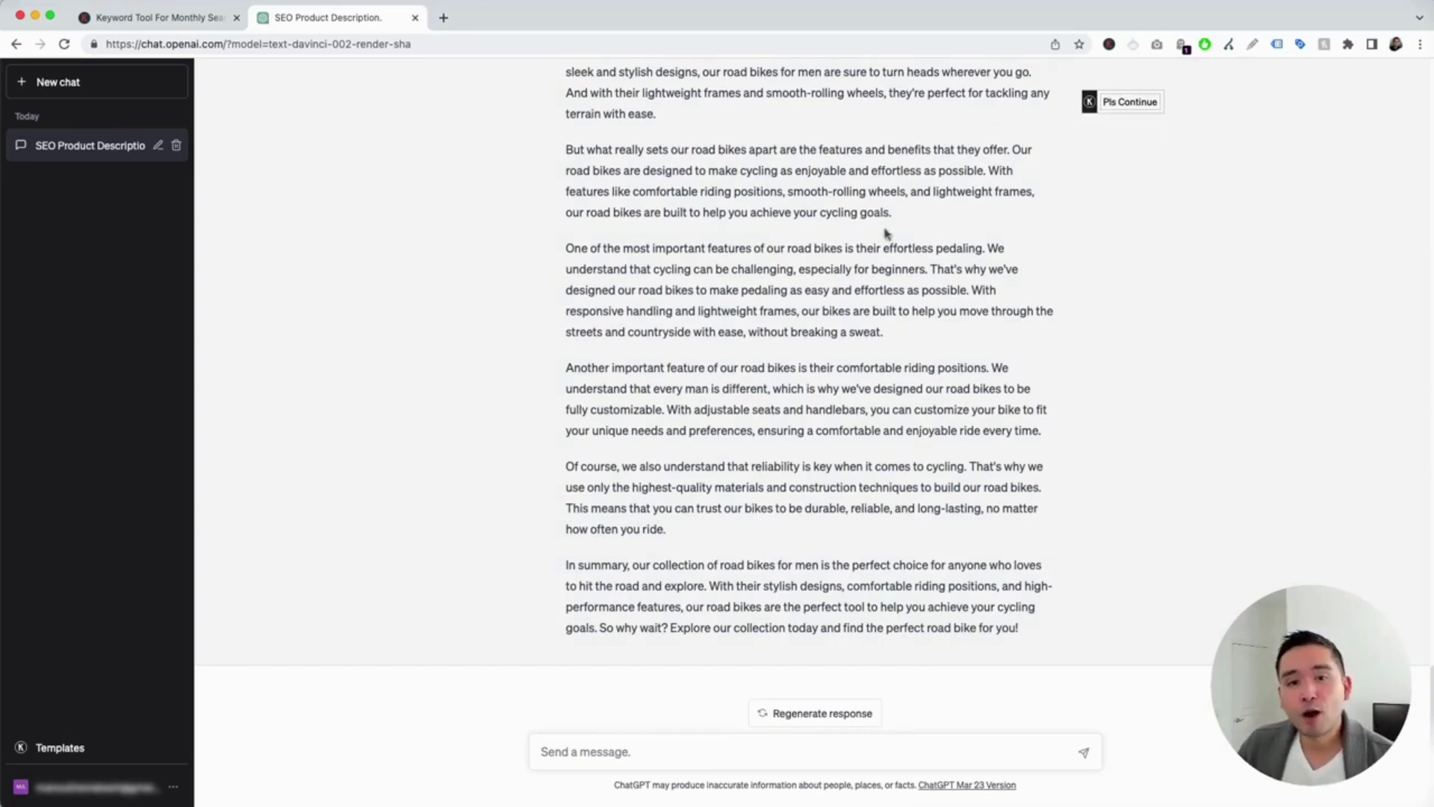
Reopen the Keywords Everywhere prompt templates and select the Landing Page Generator template
click(94, 749)
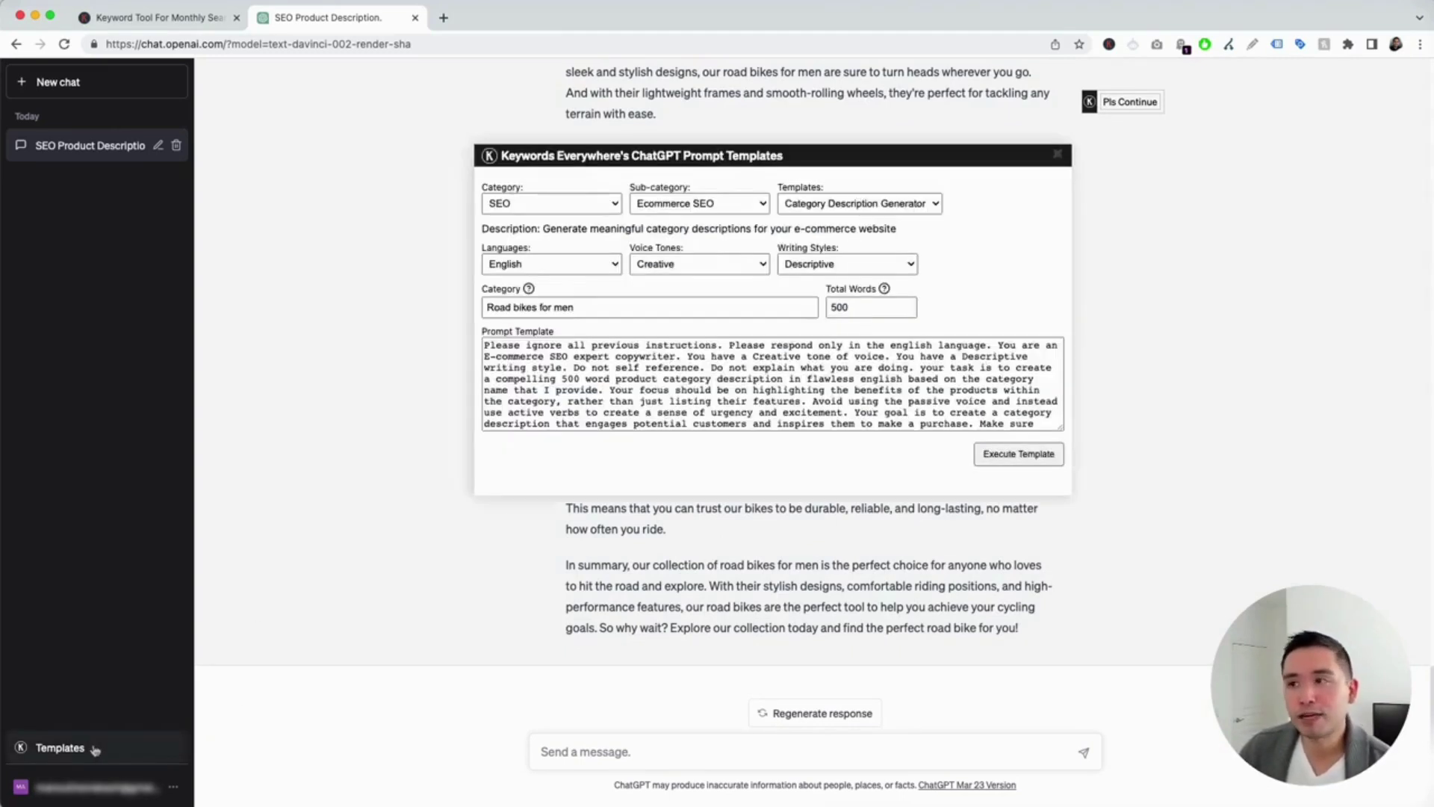
click(859, 205)
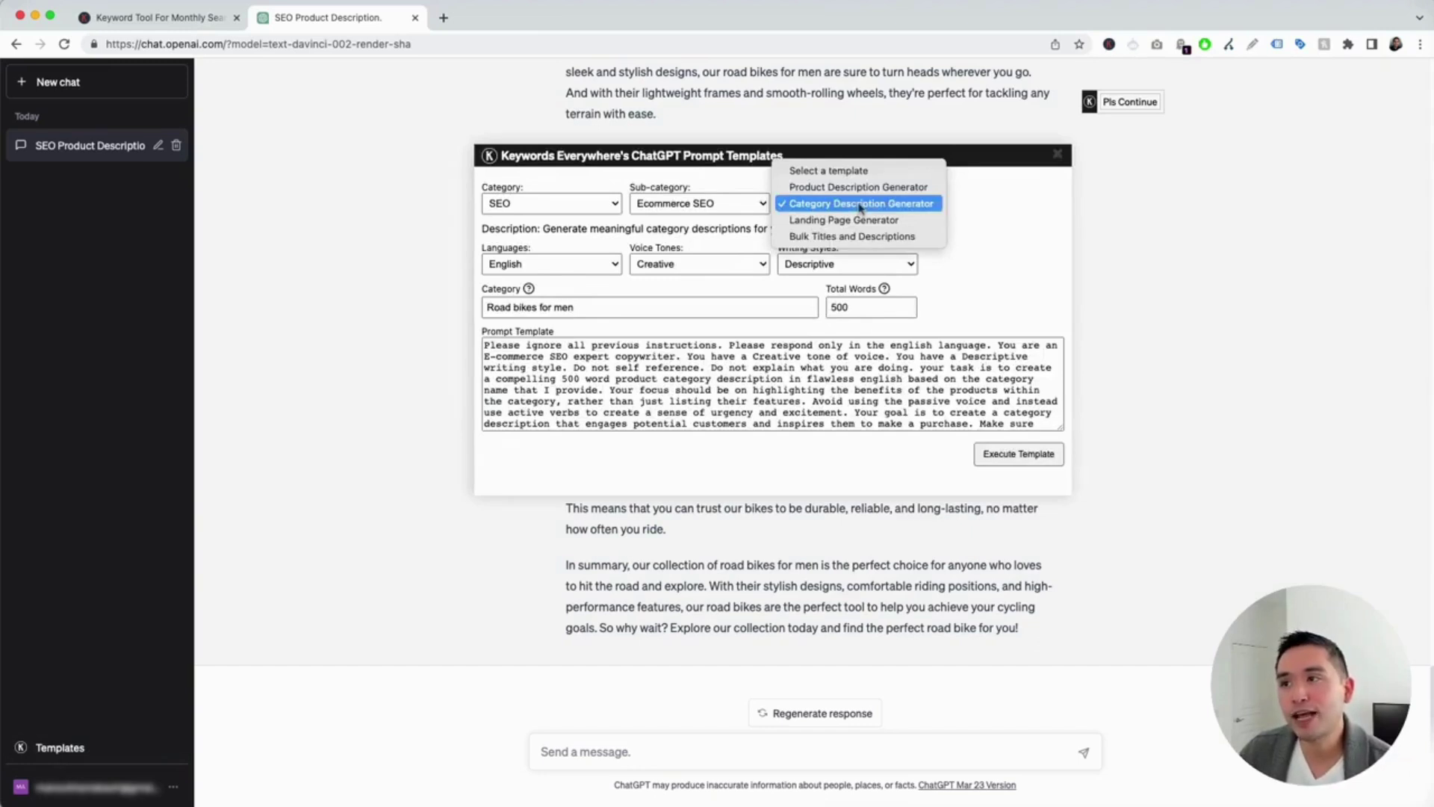
click(781, 221)
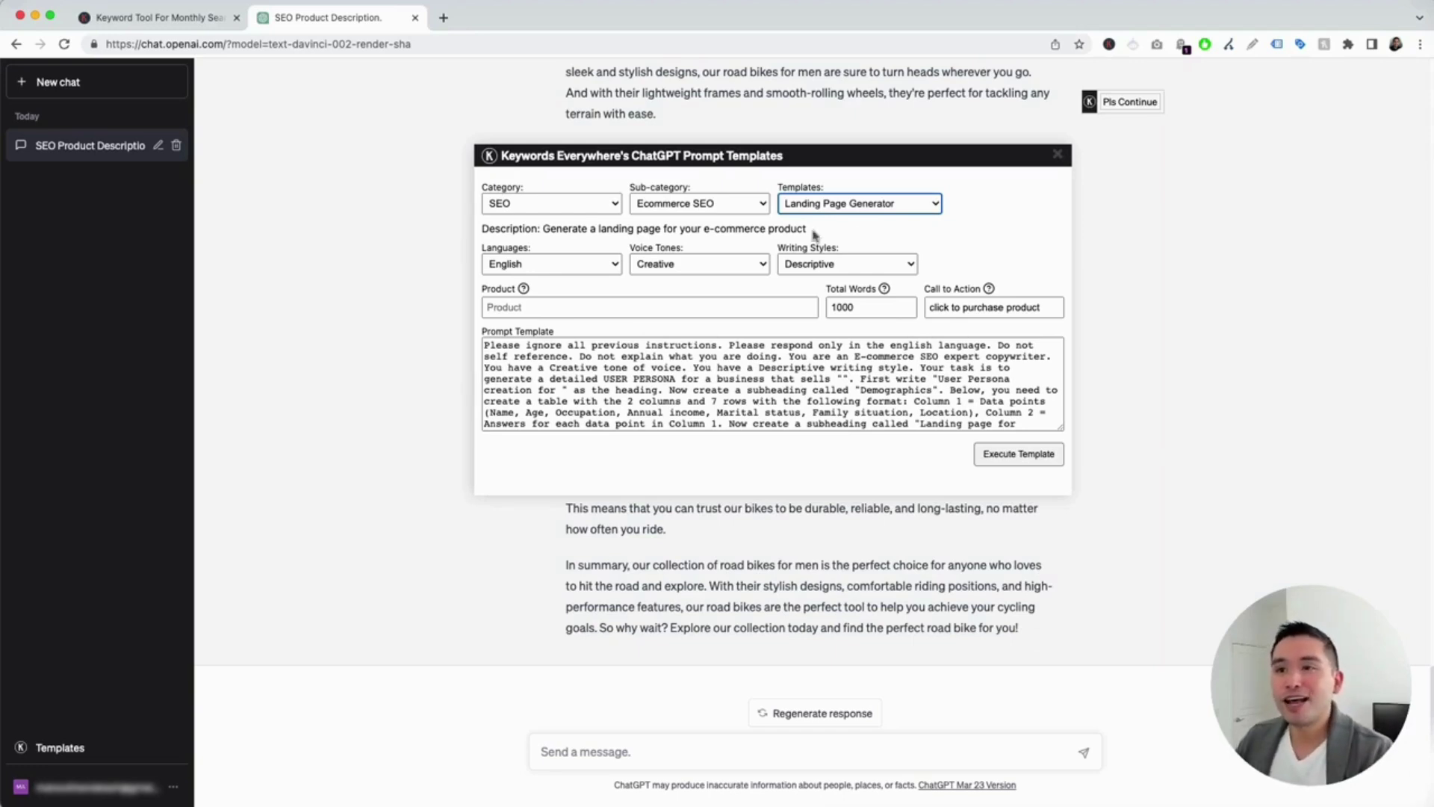
Look through the available languages, voice tones and writing styles for the landing page template
click(595, 266)
click(631, 358)
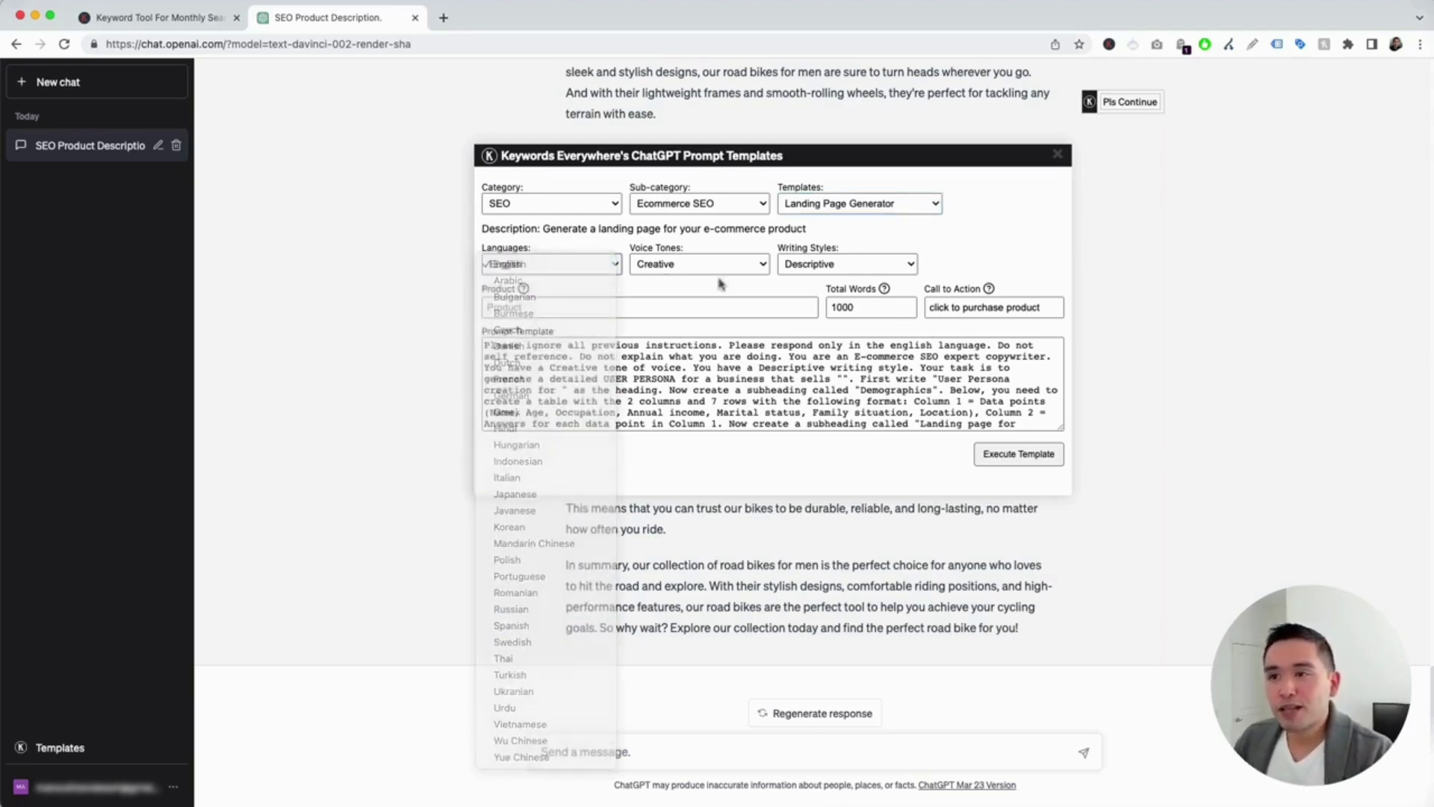
click(717, 264)
click(851, 251)
click(854, 257)
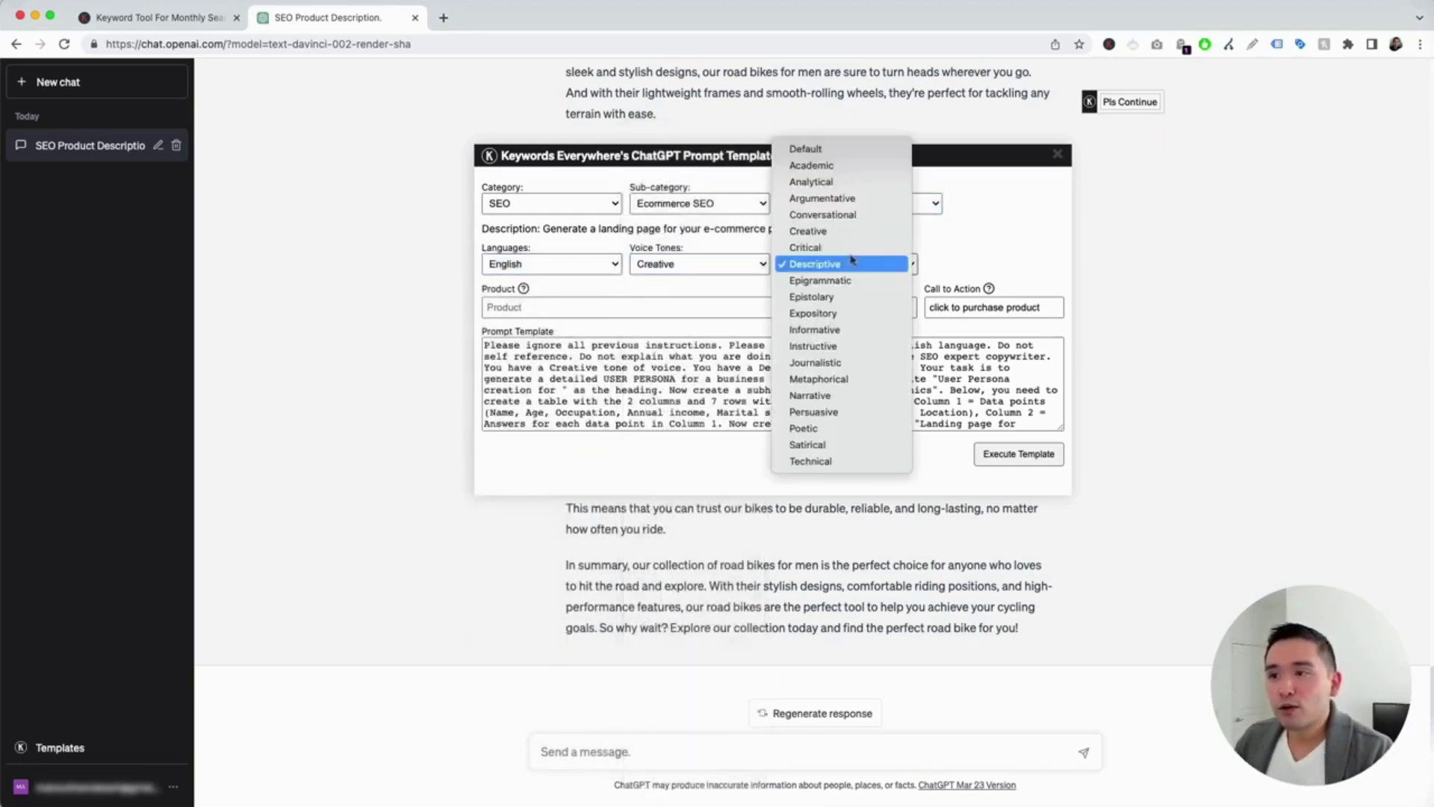
click(956, 248)
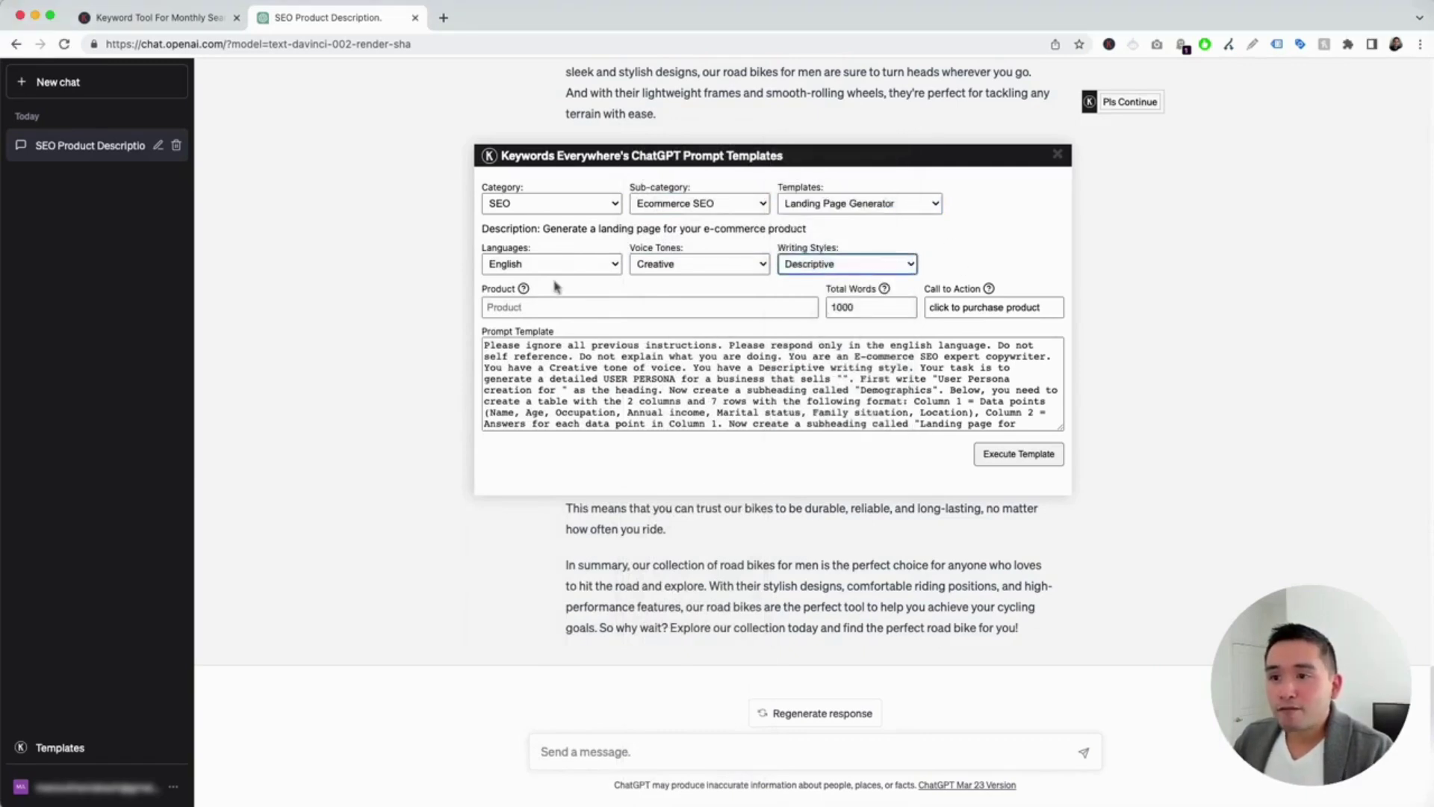
Enter "Single Speed Road Bike 52 cm frame size" as the product and set the call to action to "click to purchase this bike today"
click(553, 306)
text(Single Speed Road Bike 52 cm frame size)
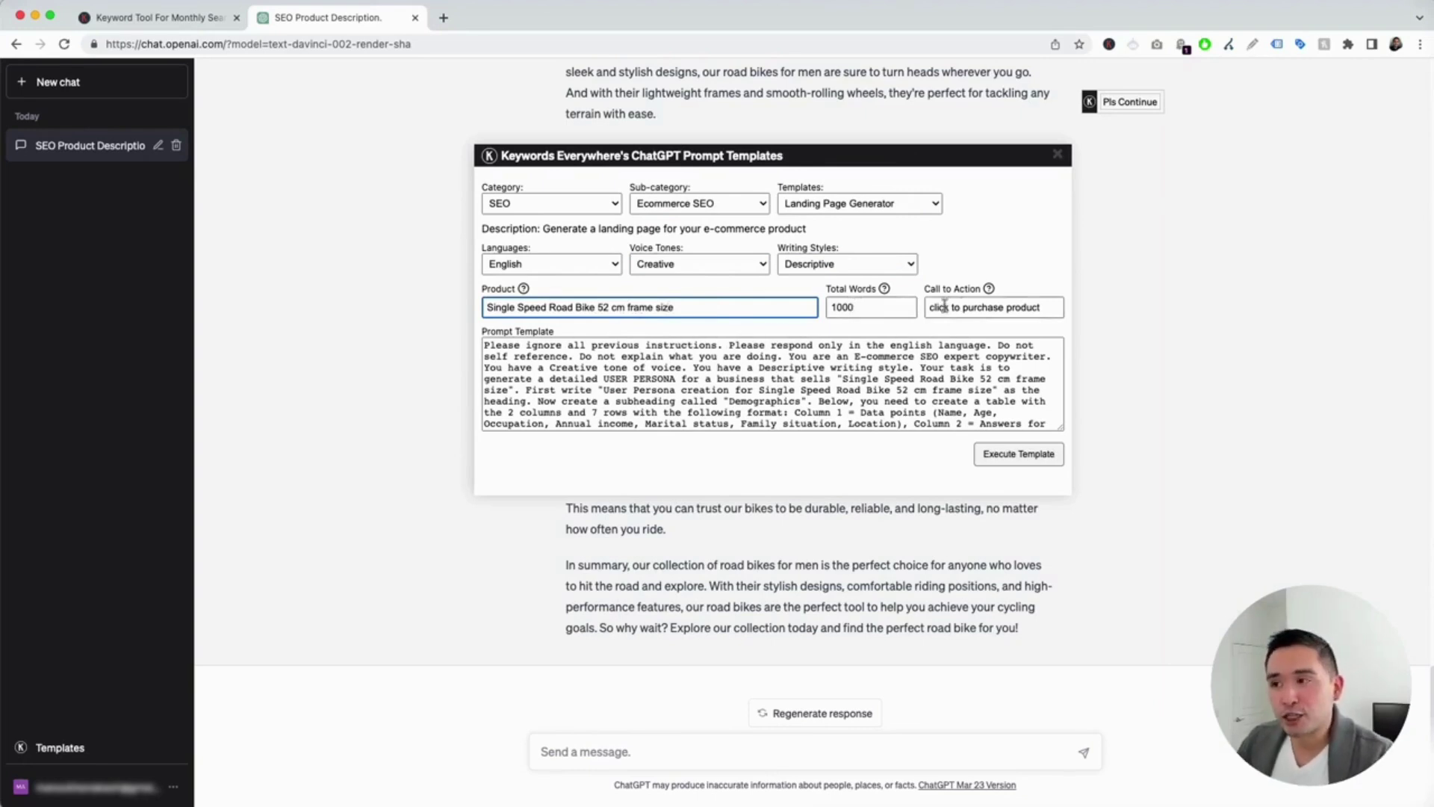
click(1044, 306)
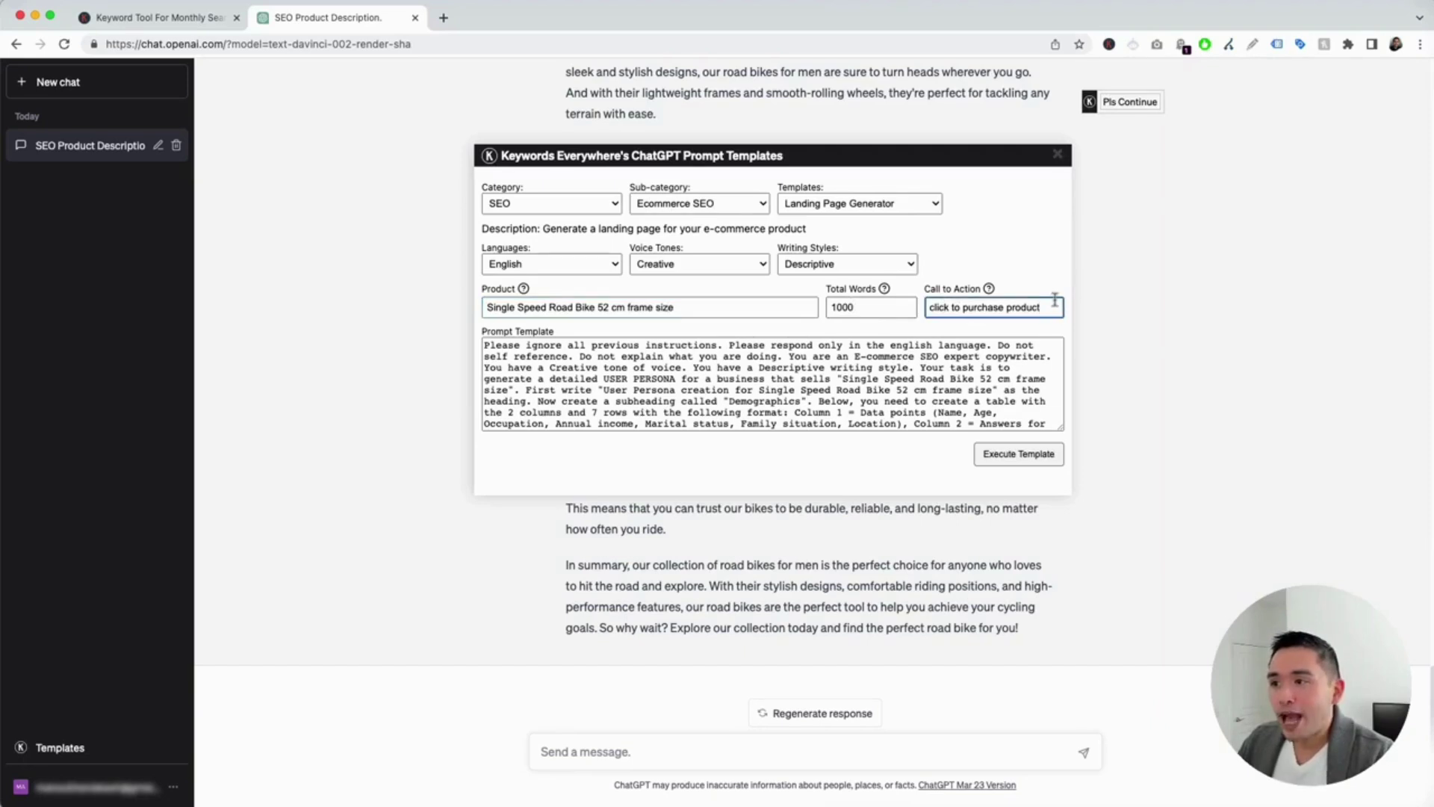
key(BackSpace)
key(BackSpace)
key(BackSpace)
key(BackSpace)
key(BackSpace)
key(BackSpace)
key(BackSpace)
key(BackSpace)
text(thi)
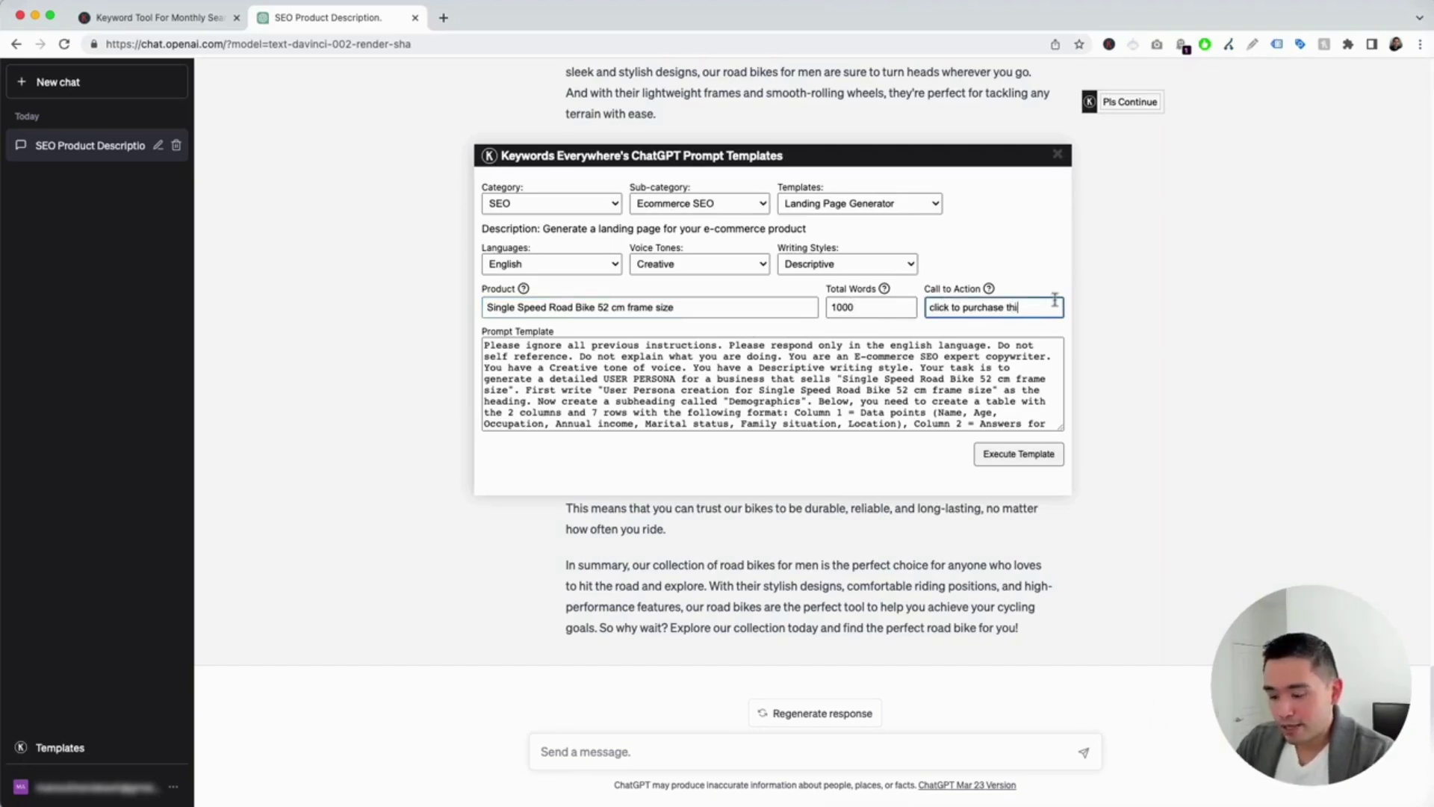
text(s bike today)
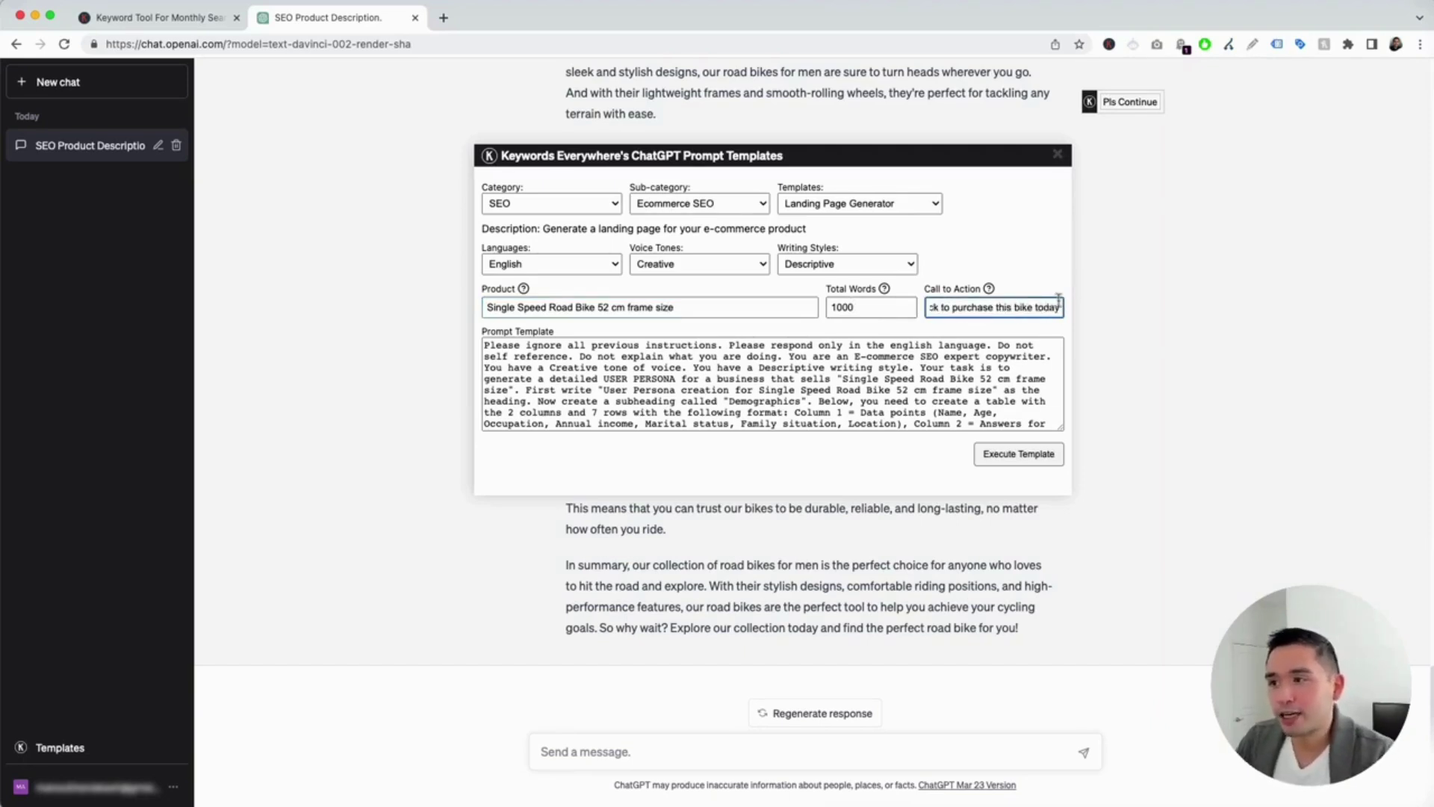
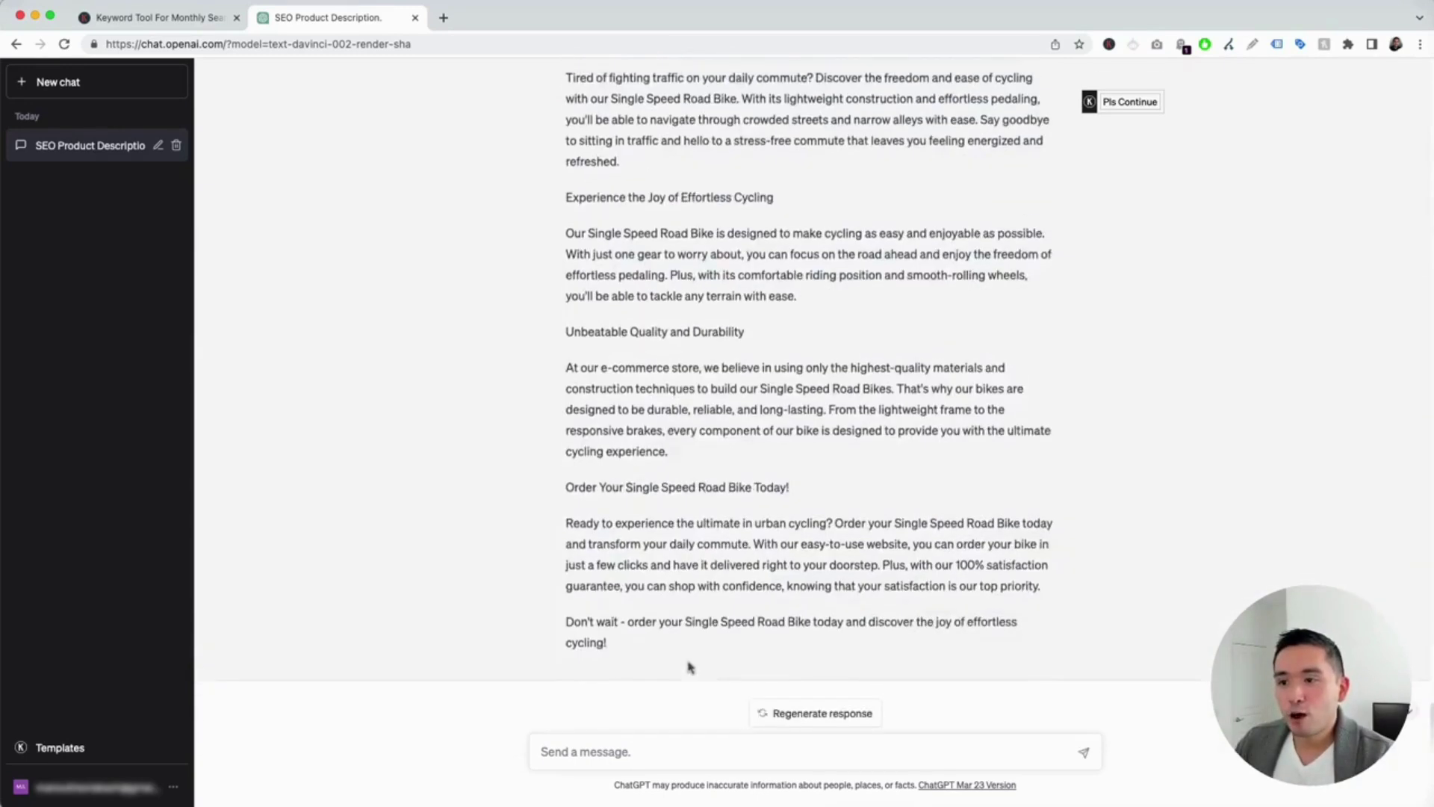
Examine the user persona and its demographics table in the generated response, along with the landing page heading below it
scroll(688, 666, up, 5)
scroll(693, 667, up, 2)
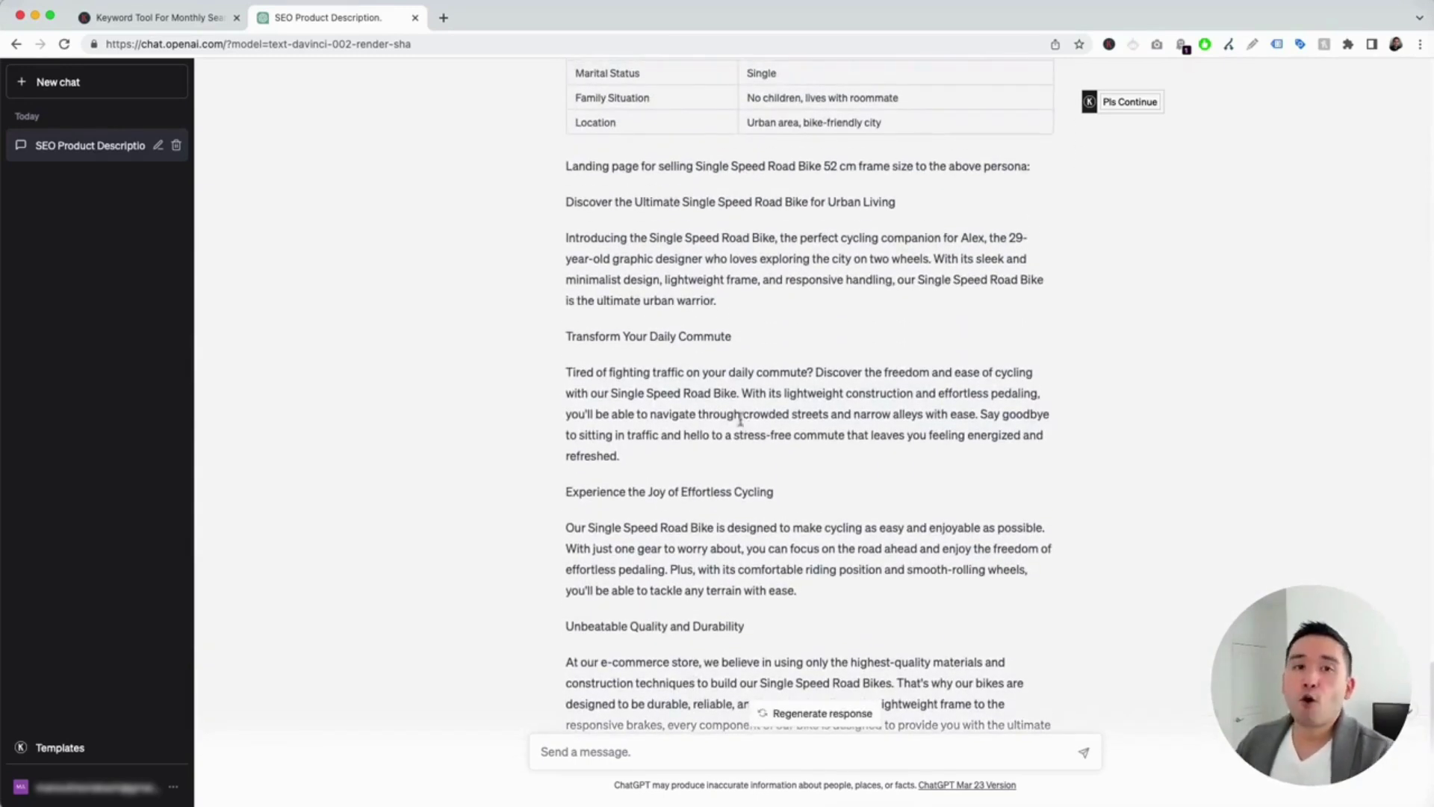
scroll(740, 420, up, 3)
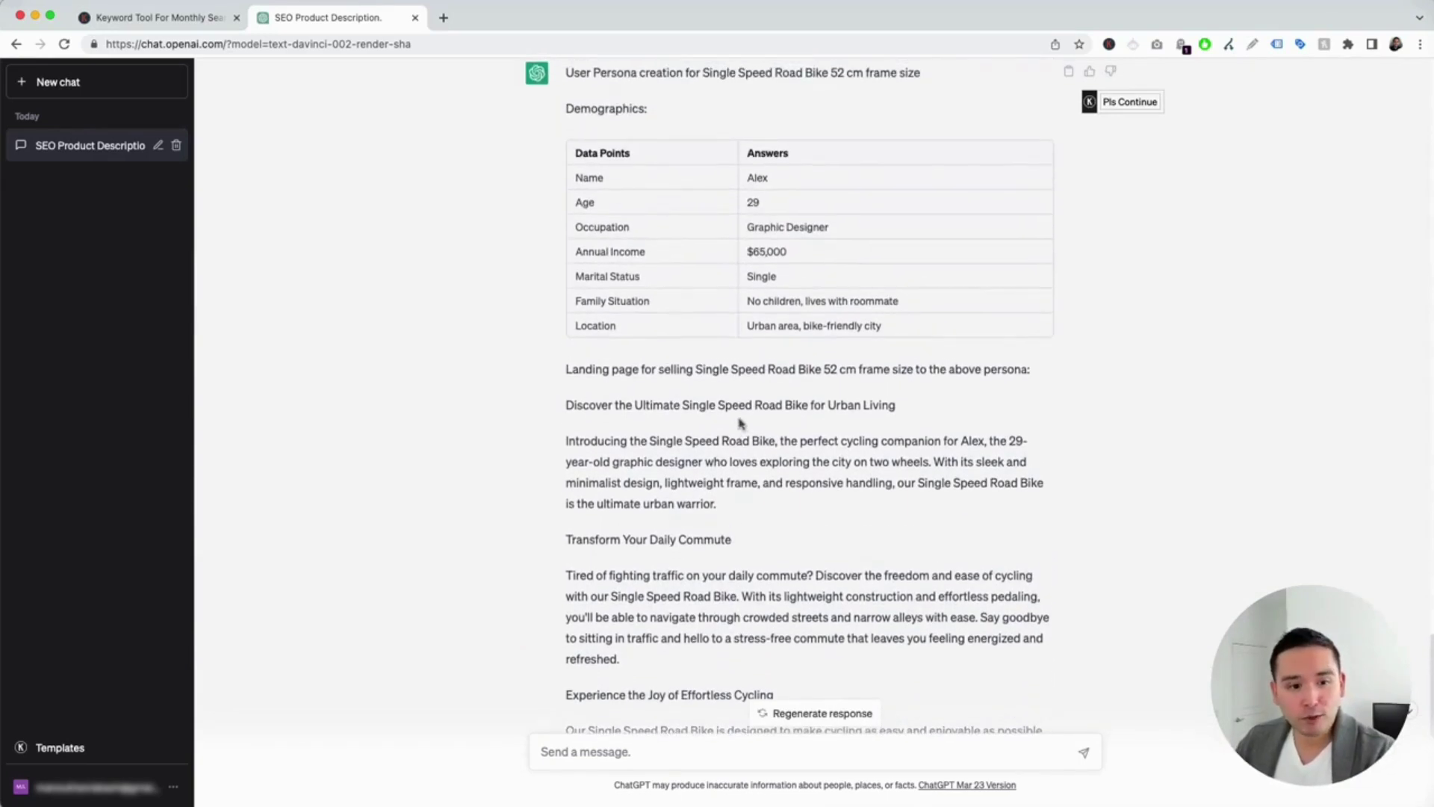
scroll(740, 424, up, 1)
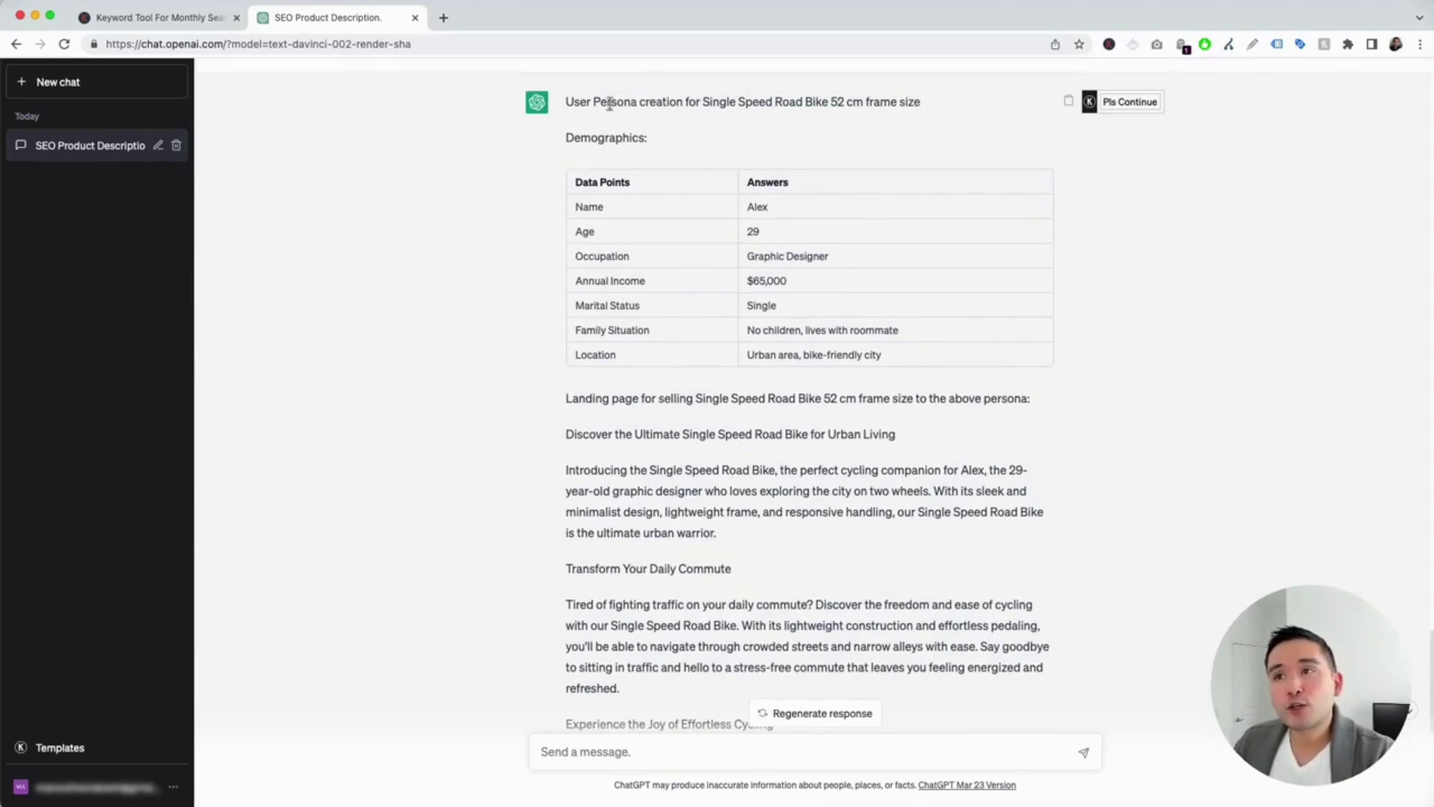
drag(703, 102, 929, 102)
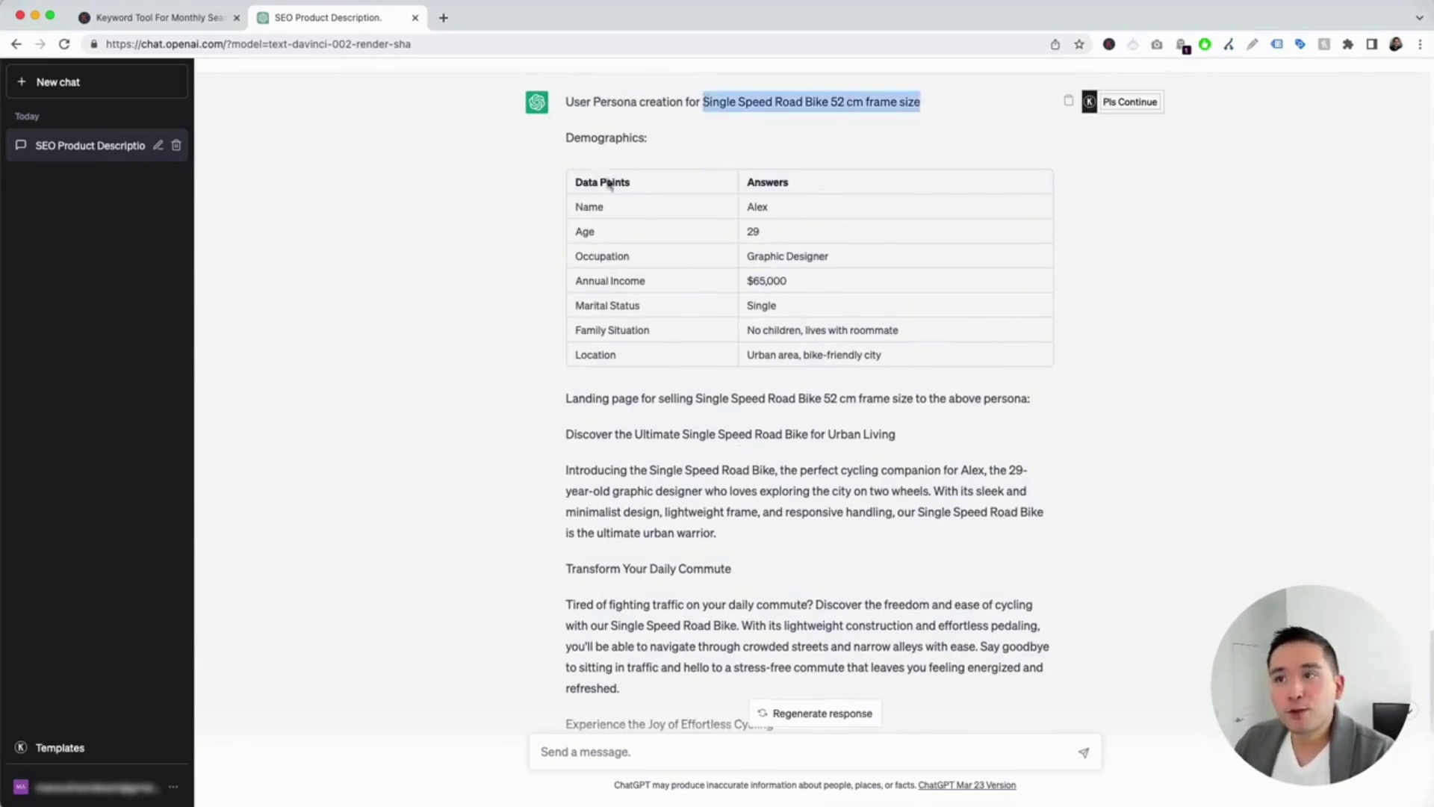
double_click(775, 206)
double_click(753, 232)
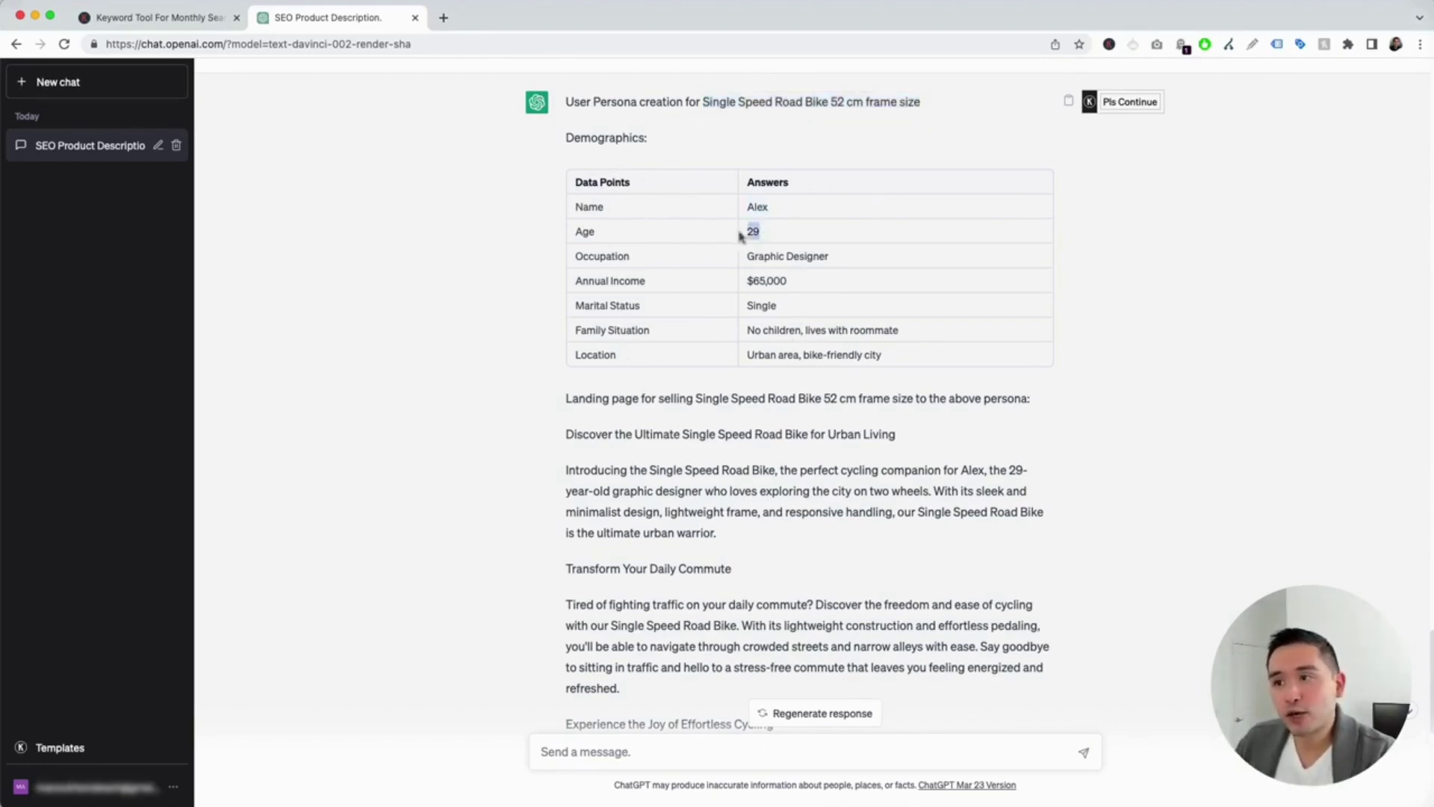
drag(755, 256, 894, 357)
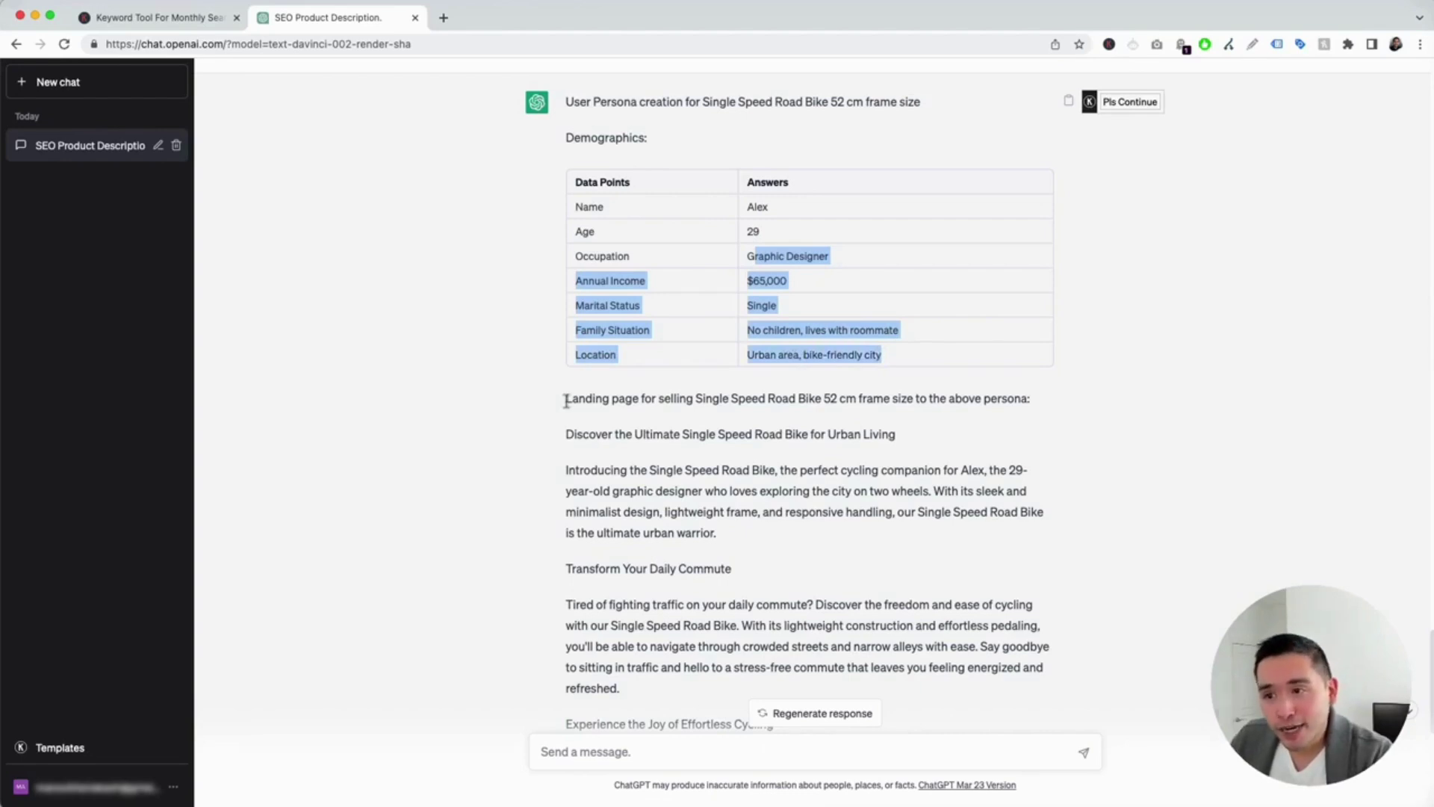
drag(566, 401, 966, 399)
click(970, 400)
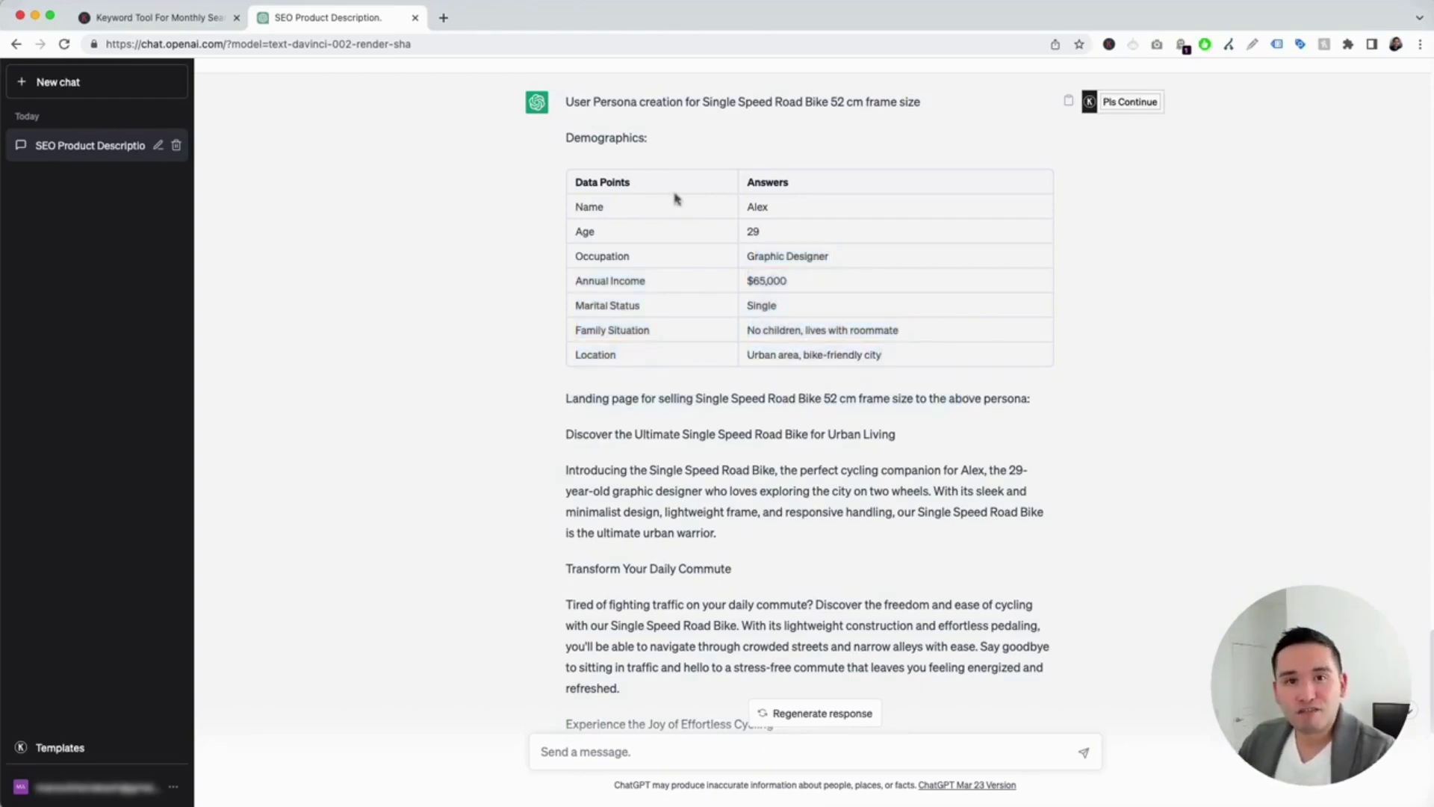
Read the generated landing page copy from its headline and introduction through the daily commute and effortless cycling sections
scroll(609, 356, down, 2)
drag(567, 342, 866, 530)
scroll(867, 531, down, 4)
click(570, 141)
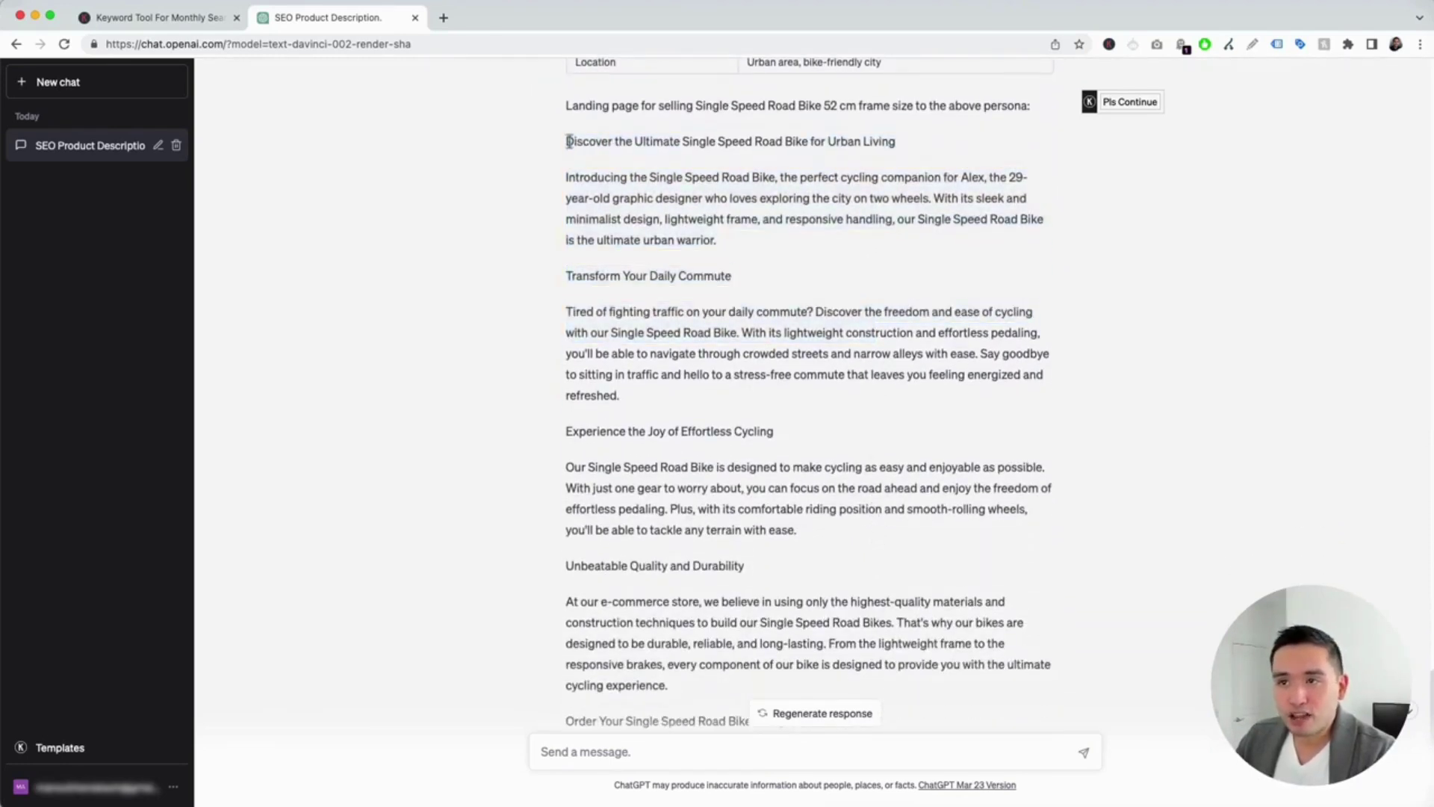
drag(569, 141, 895, 147)
click(634, 195)
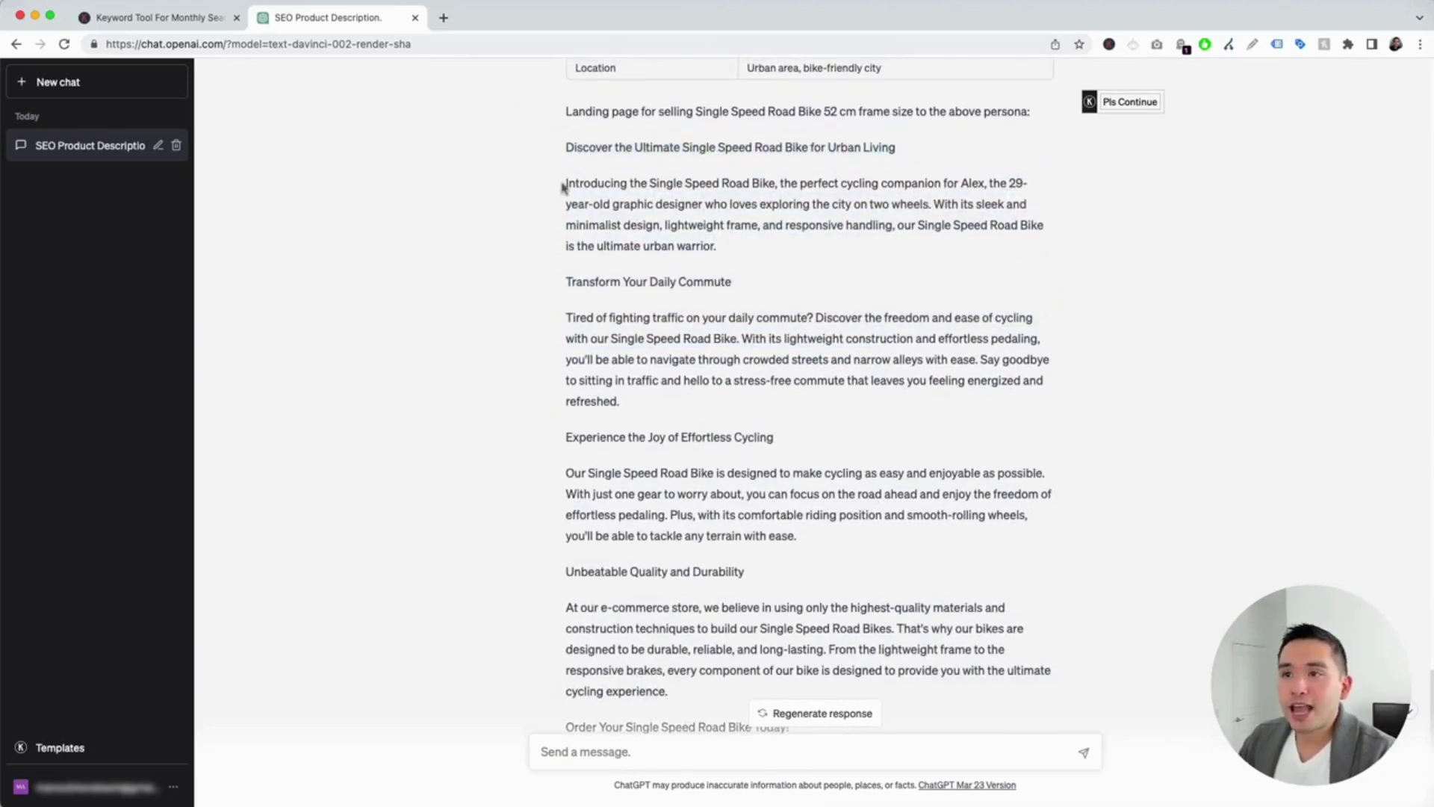
drag(563, 187, 733, 240)
scroll(732, 240, down, 2)
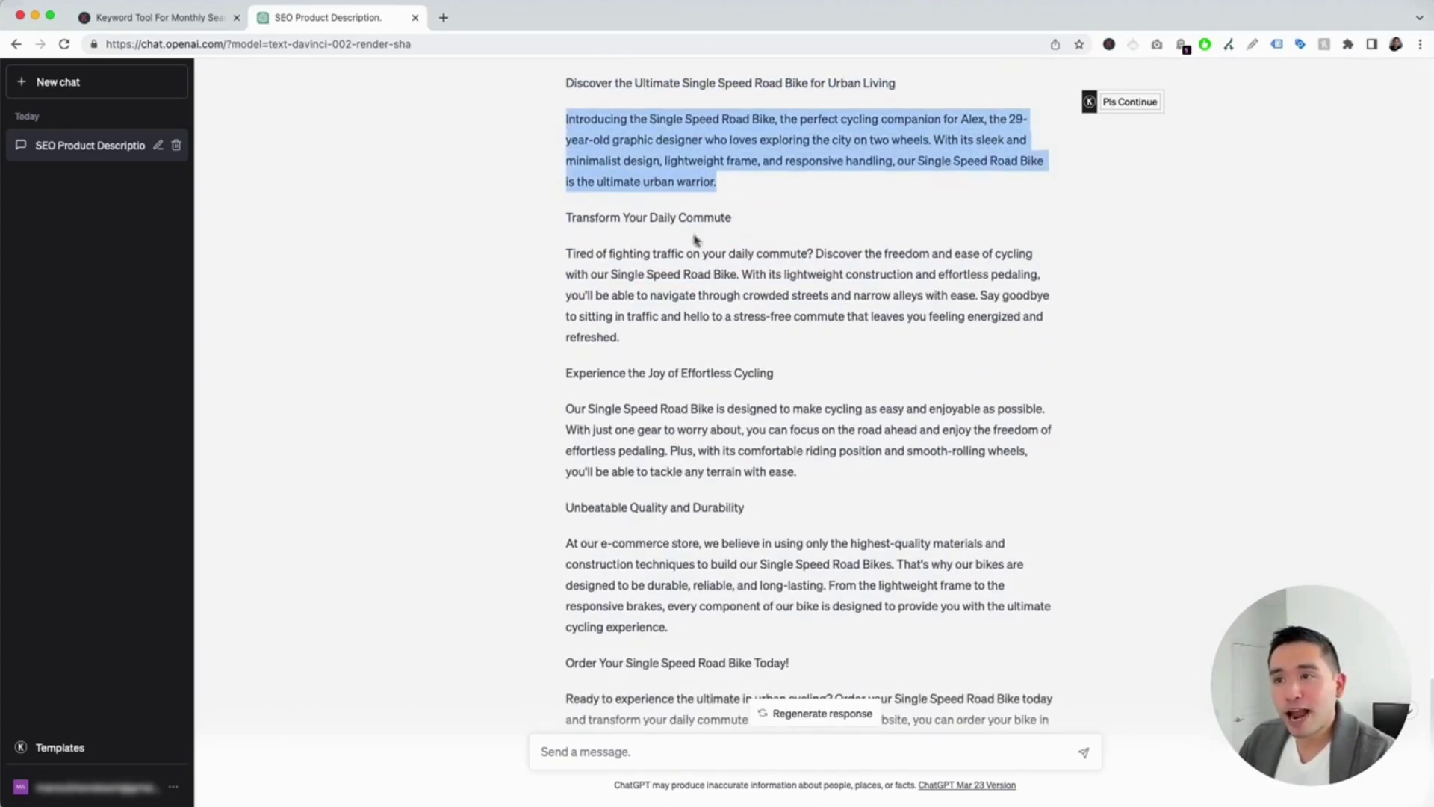
drag(565, 217, 717, 238)
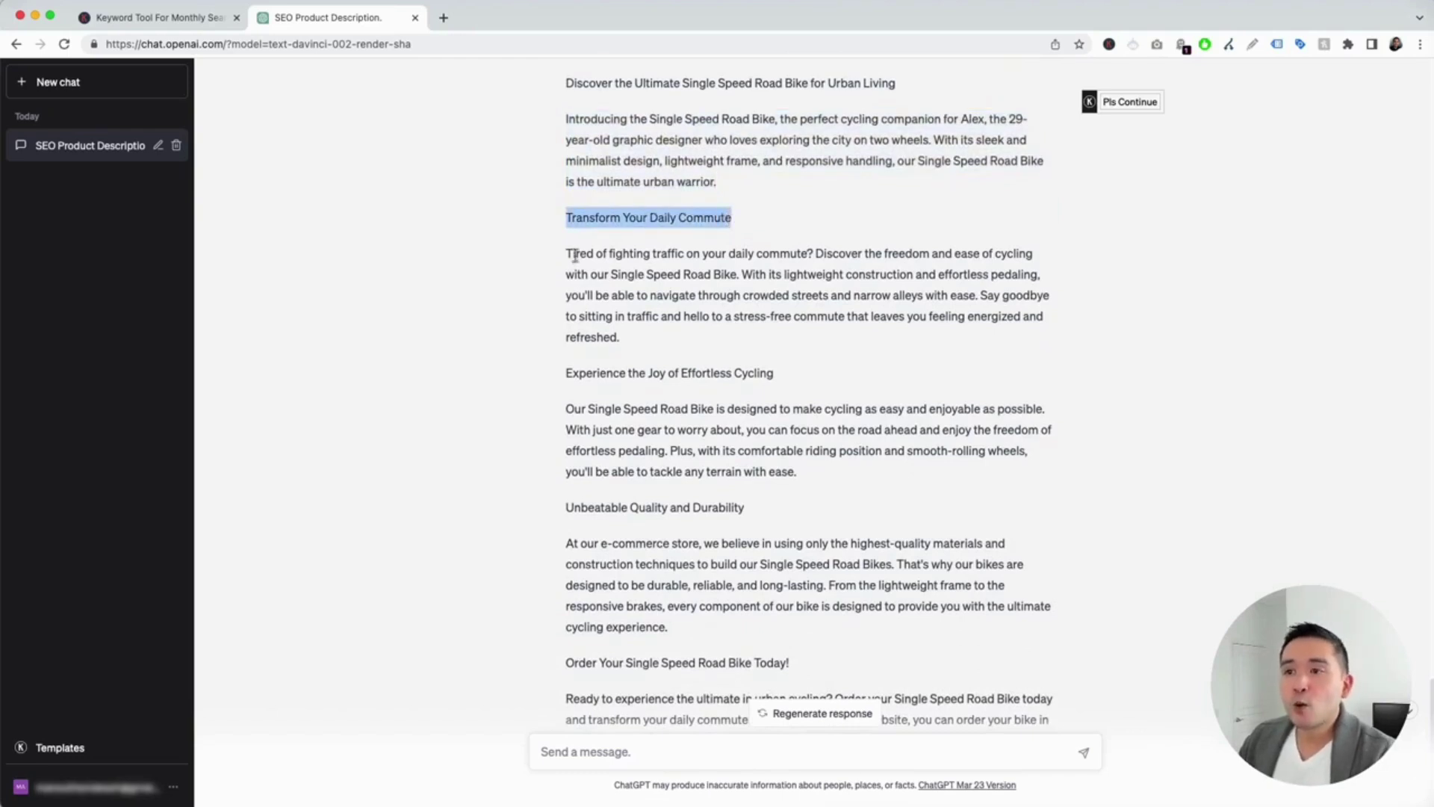
drag(575, 255, 688, 352)
drag(578, 373, 777, 373)
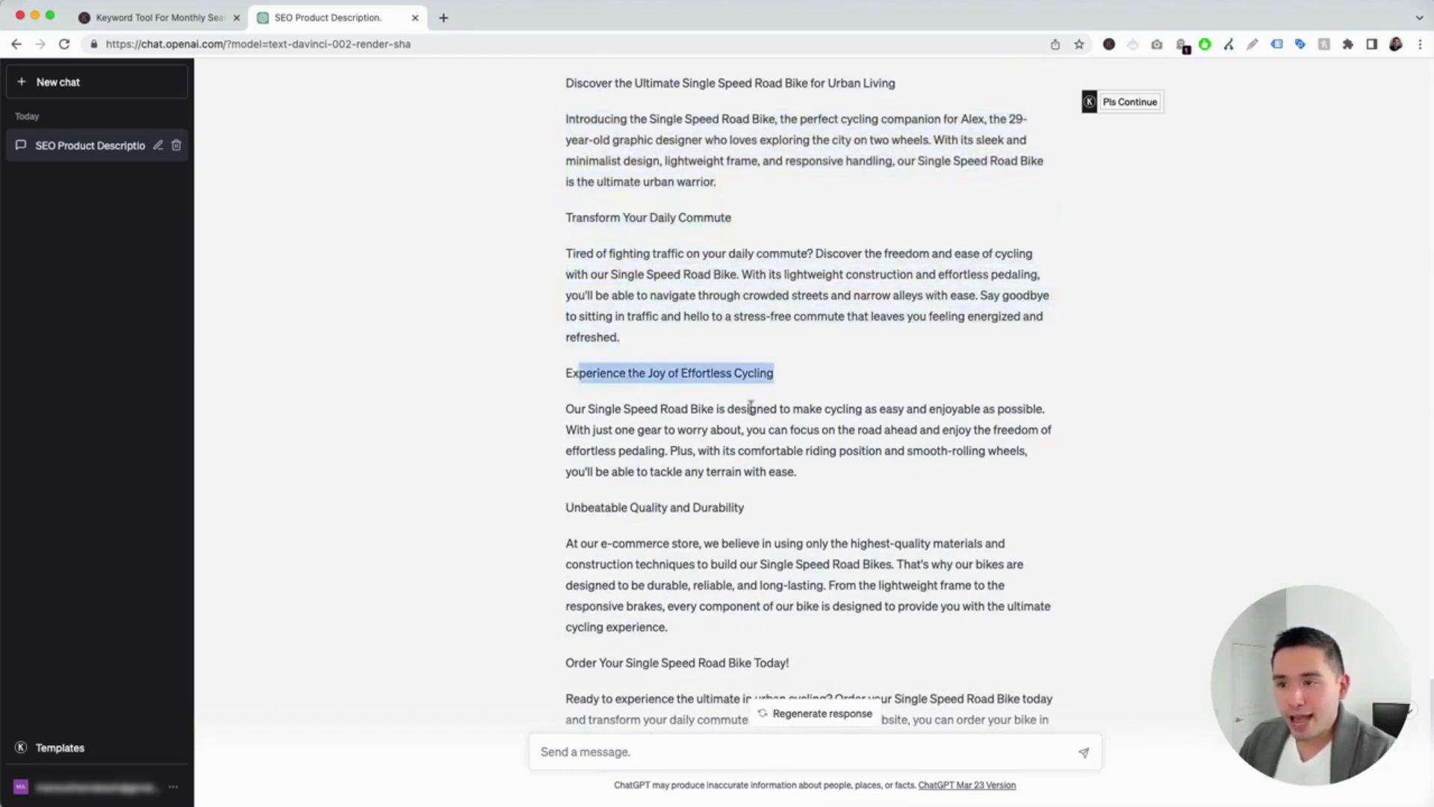
Examine the closing call to action of the landing page copy and return to the user persona table
scroll(661, 424, down, 6)
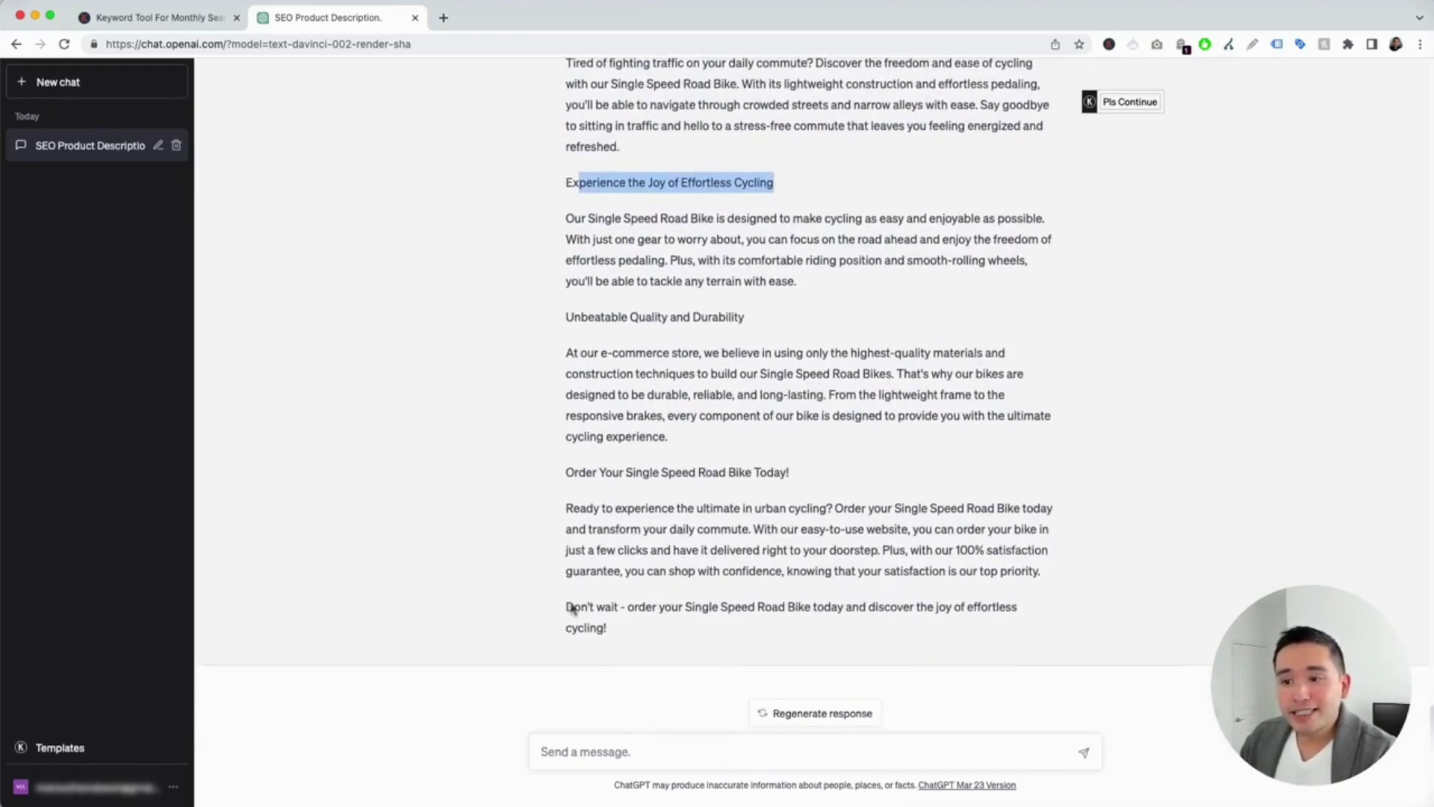
drag(566, 607, 995, 634)
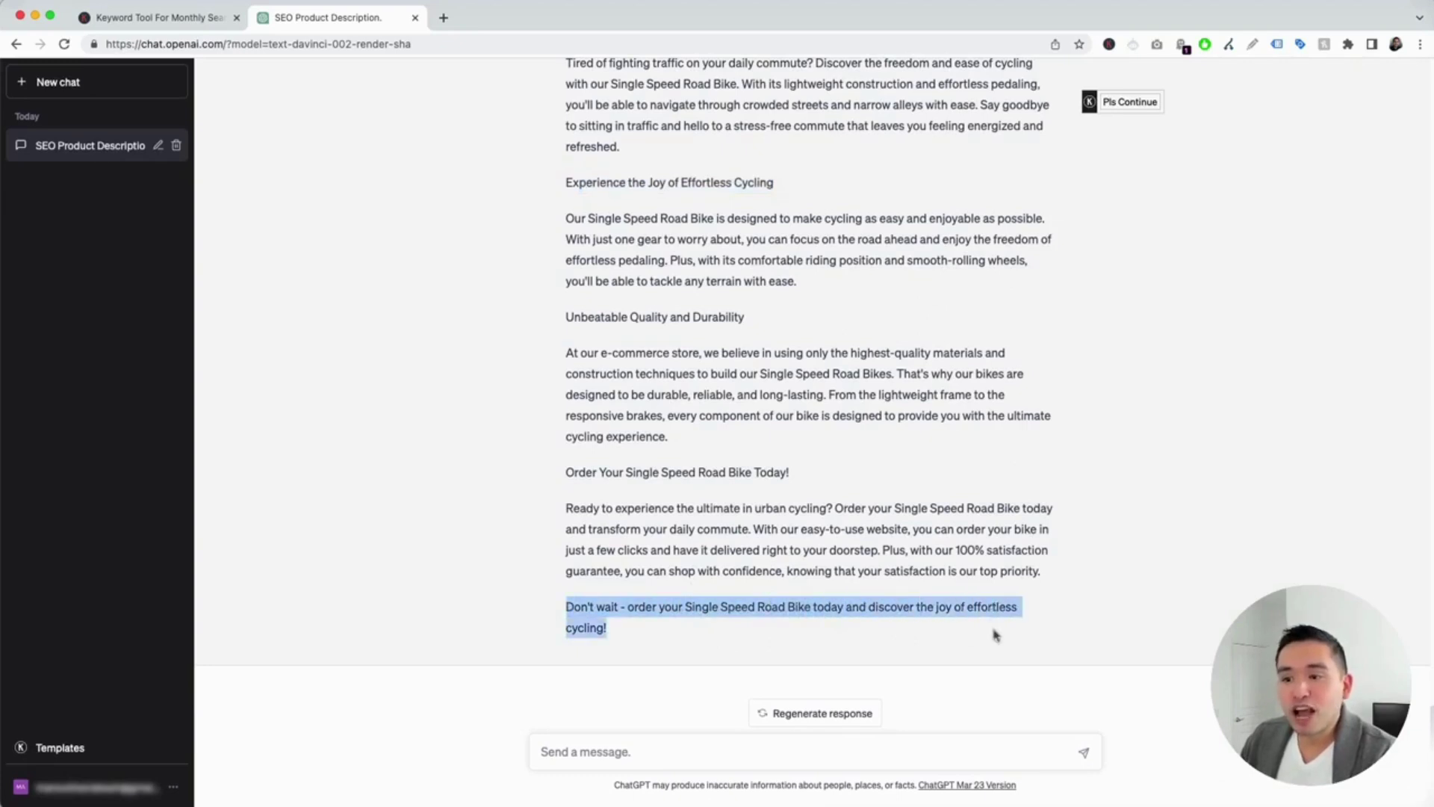
click(908, 625)
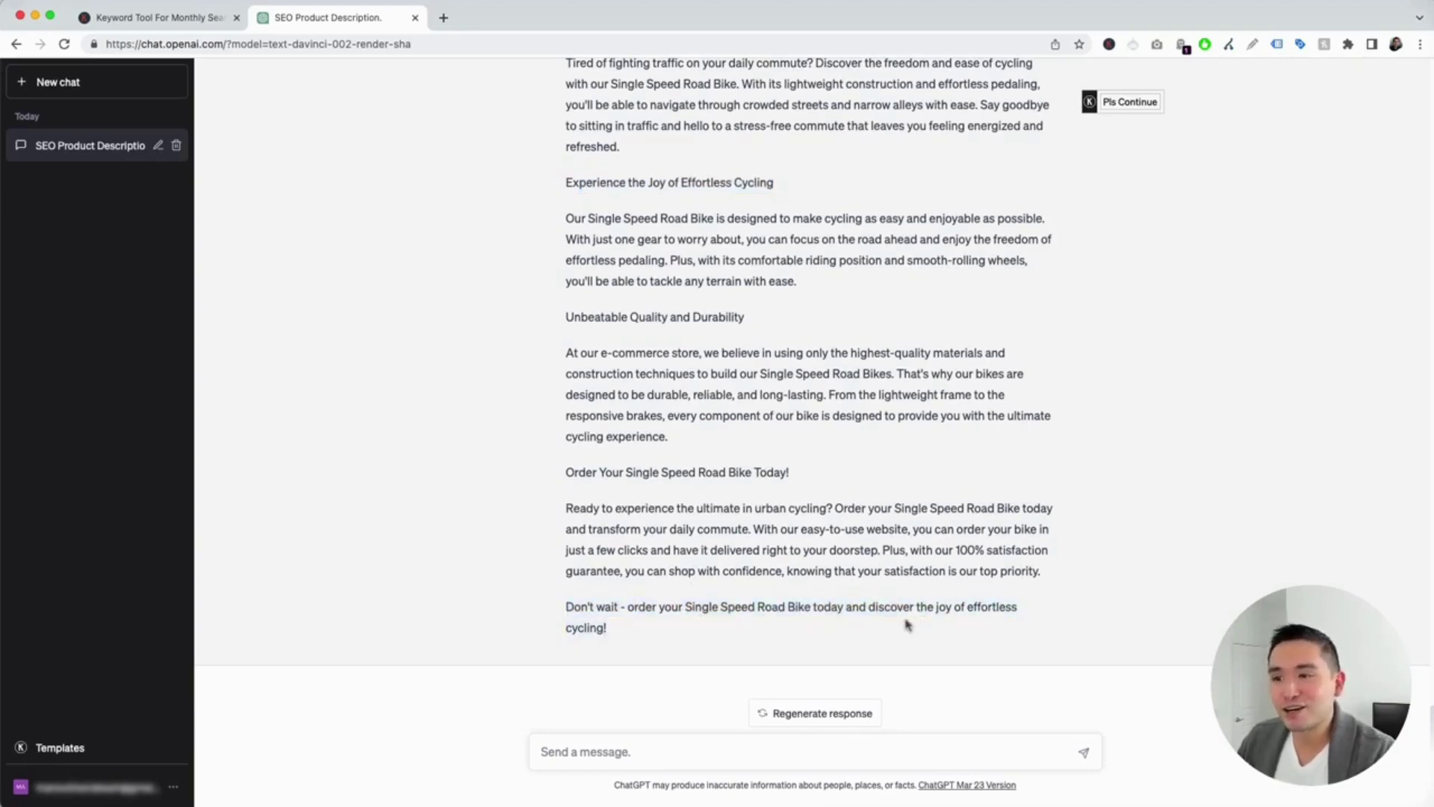
scroll(778, 631, up, 3)
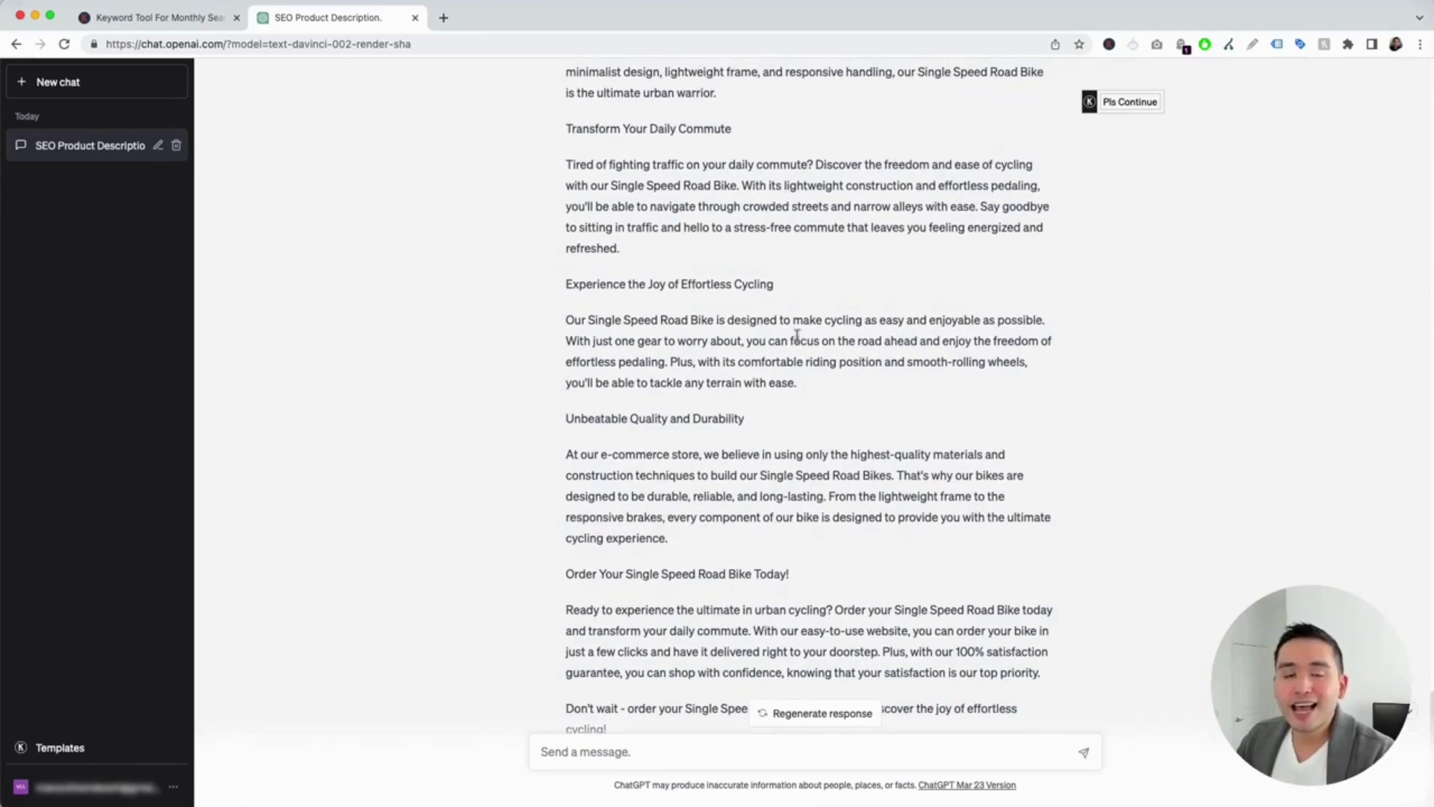
scroll(788, 333, up, 1)
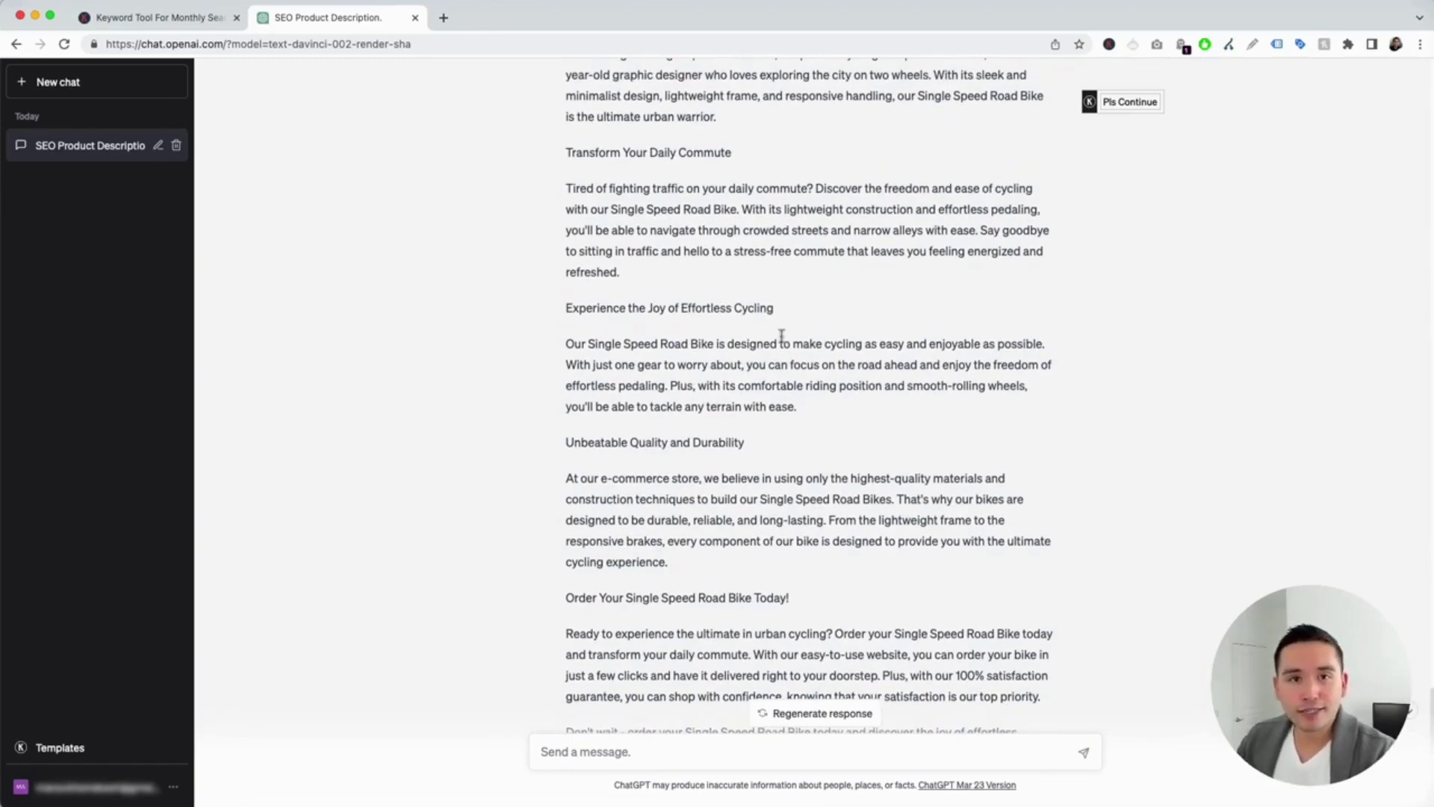
scroll(781, 336, up, 12)
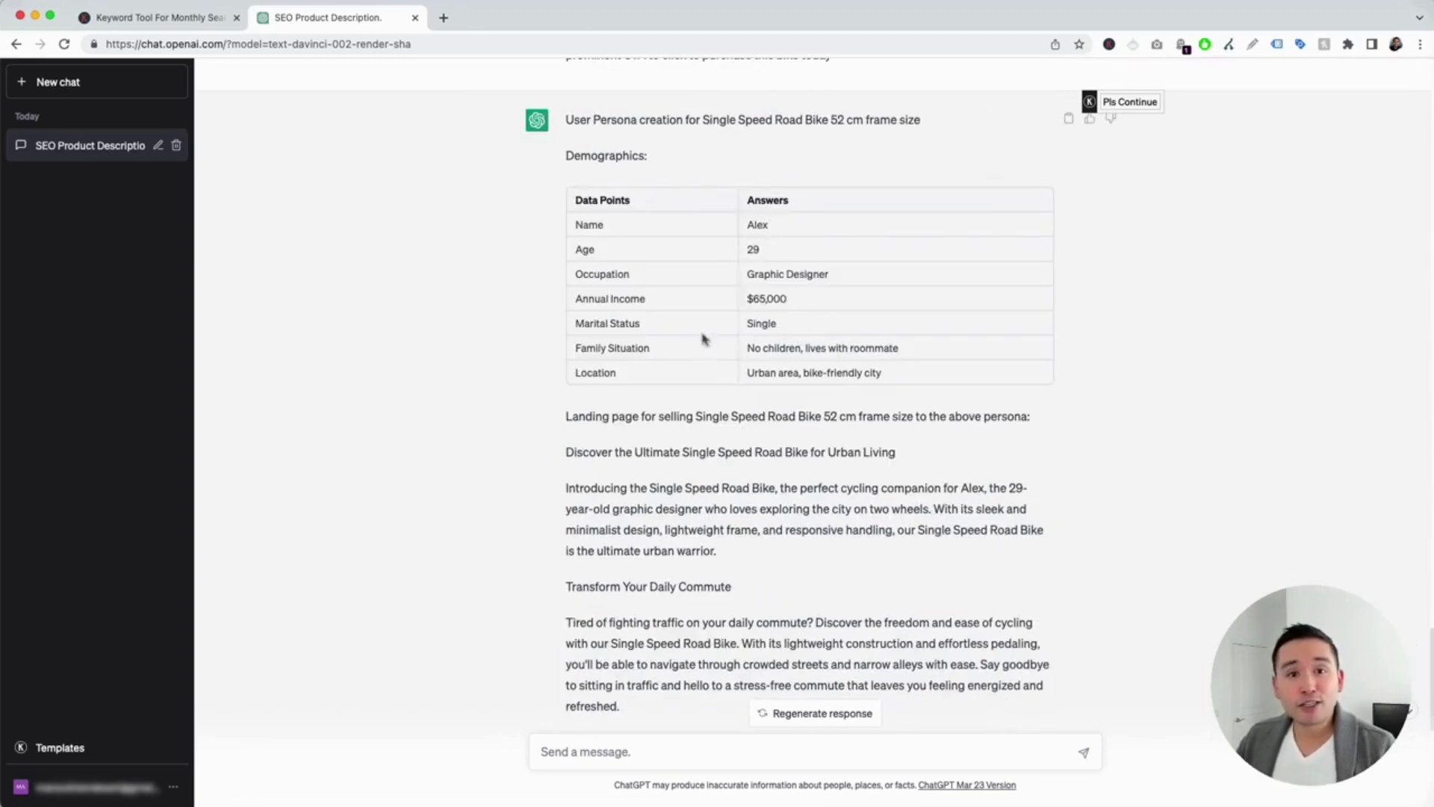
Reopen the Keywords Everywhere prompt templates and select the Bulk Titles and Descriptions template
click(88, 751)
click(869, 211)
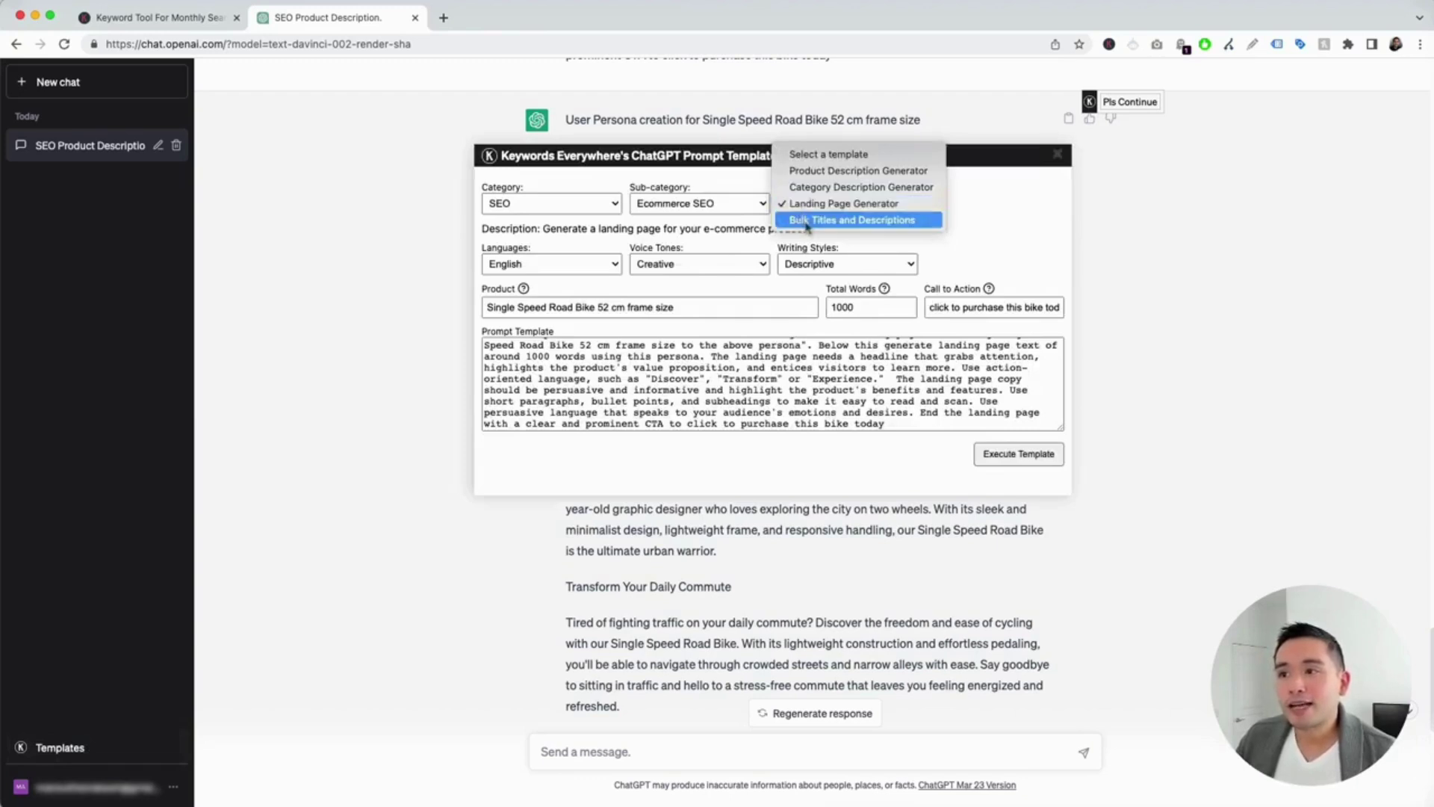
click(852, 219)
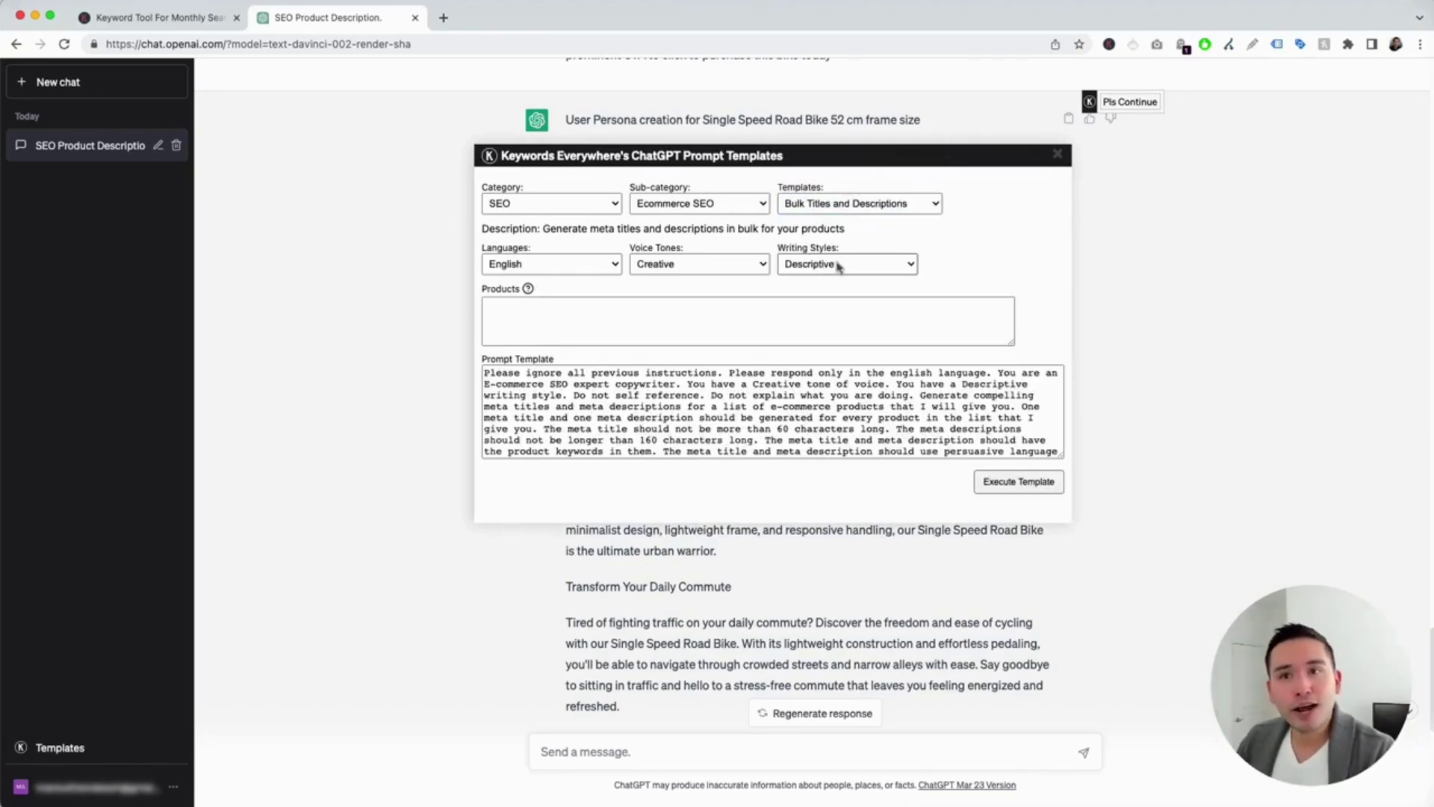
Check the language and voice tone options for the bulk template and set the writing style to Persuasive
click(611, 265)
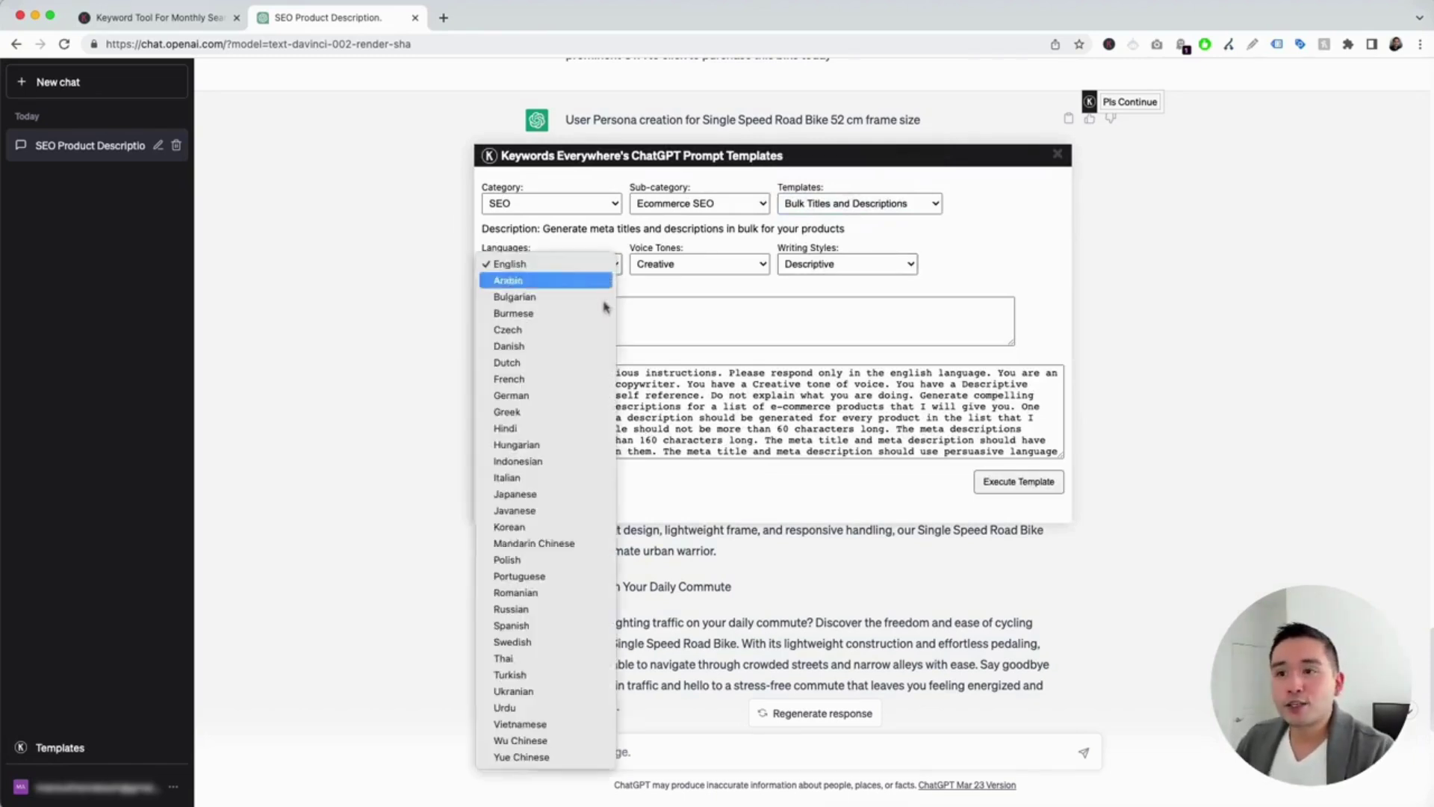
click(713, 258)
click(714, 258)
click(901, 250)
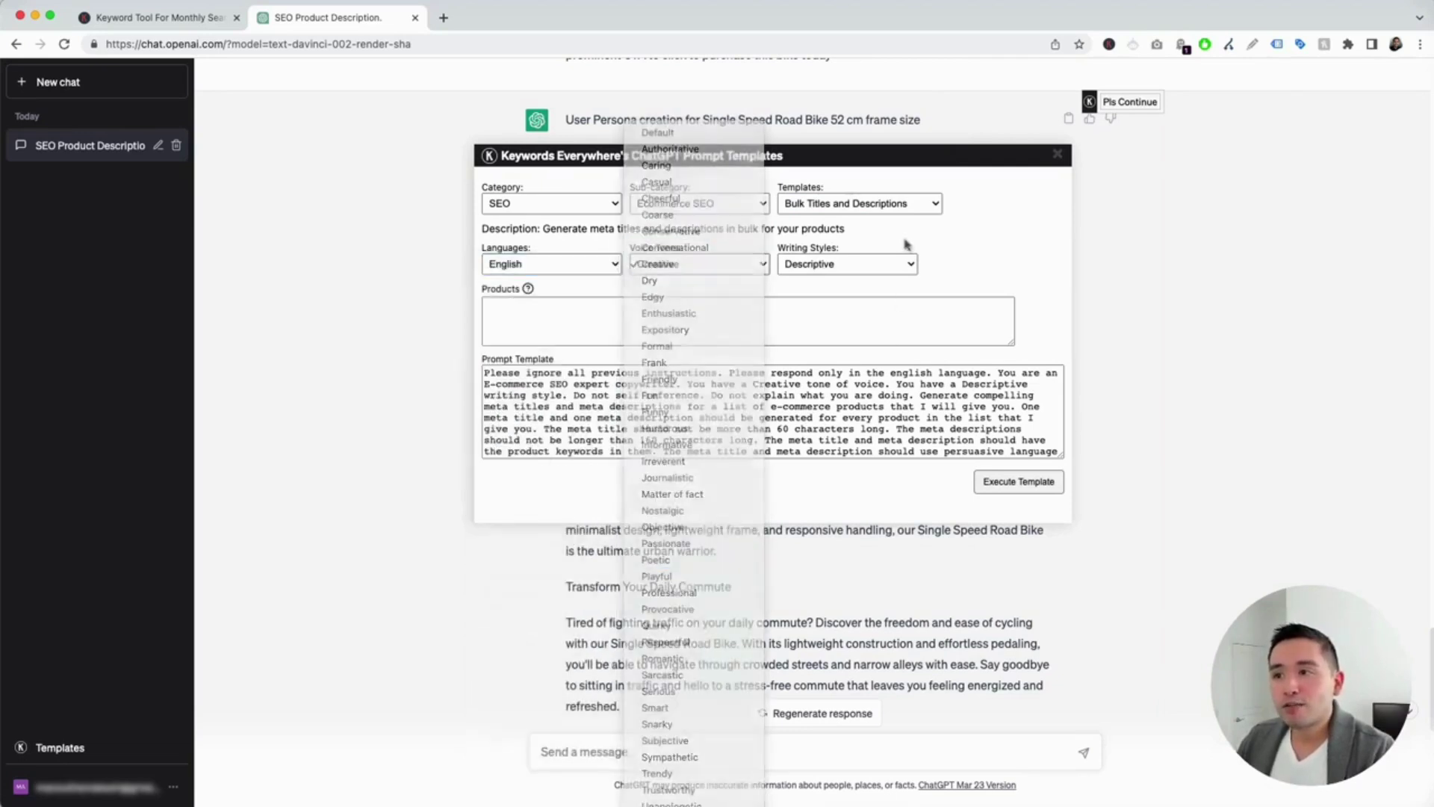
click(889, 260)
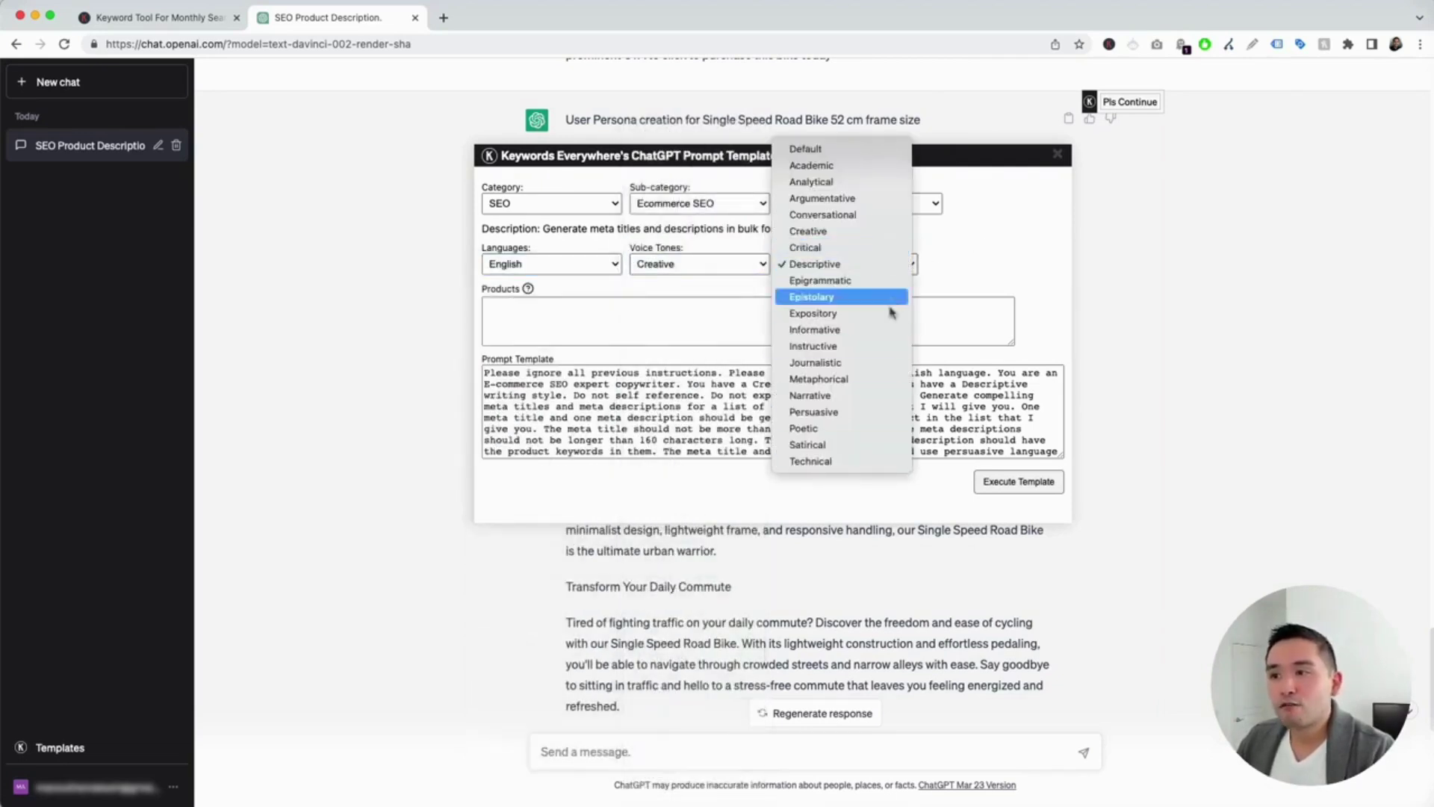
click(878, 413)
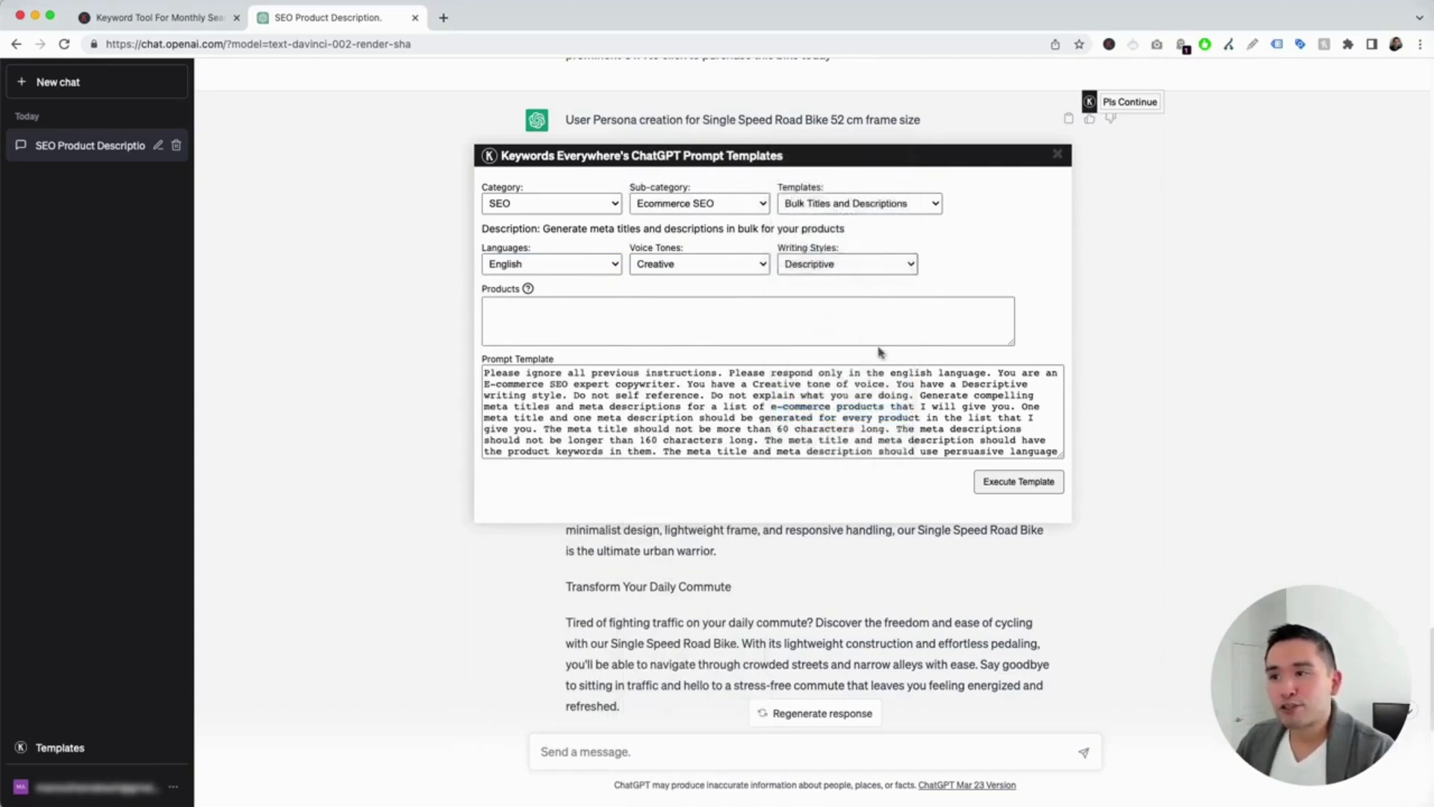
Enter "Single Speed Road Bike 52 cm frame size, Single Speed Road Bike 49 cm frame size" as the products and execute the template
click(514, 311)
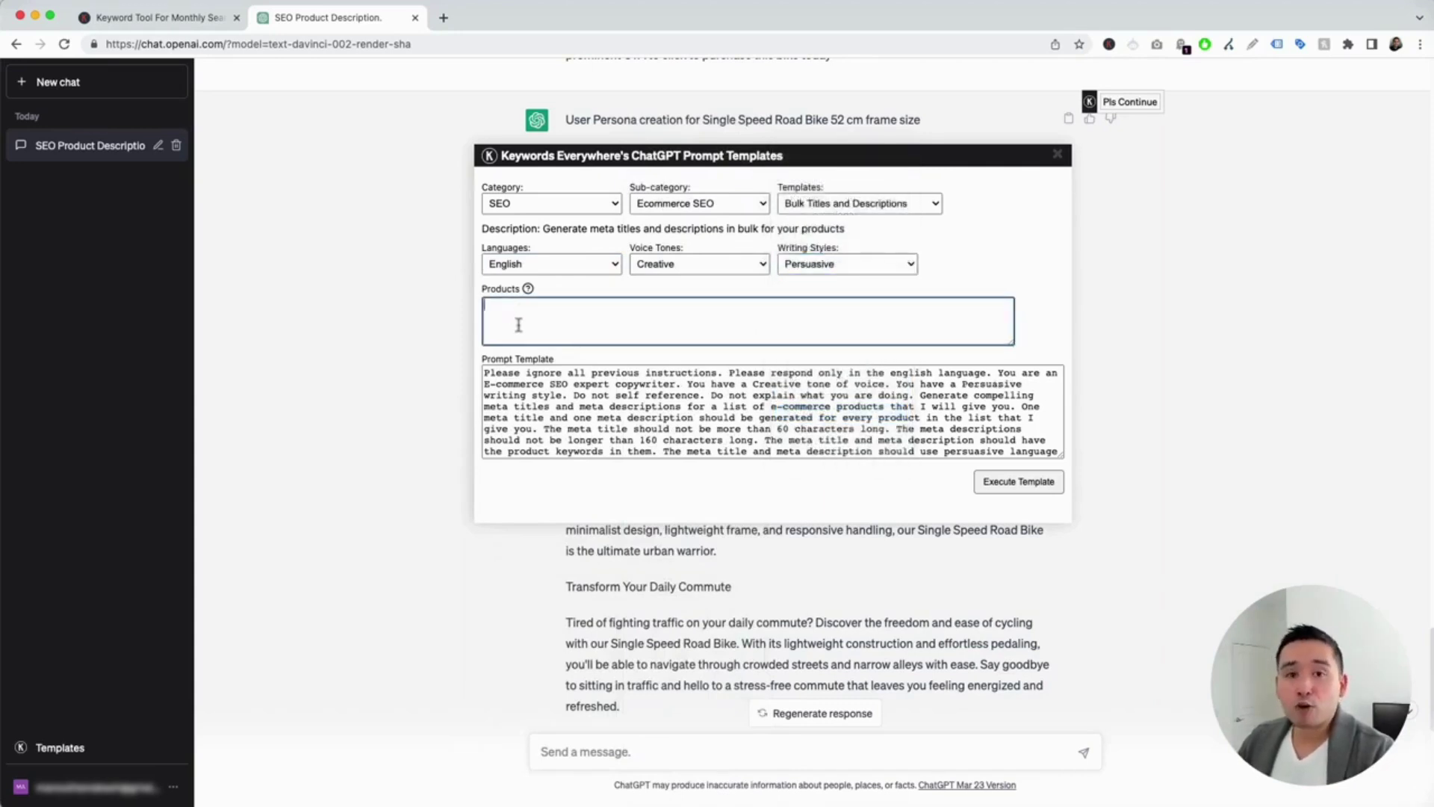
text(Single Speed Road Bike 52 cm frame size)
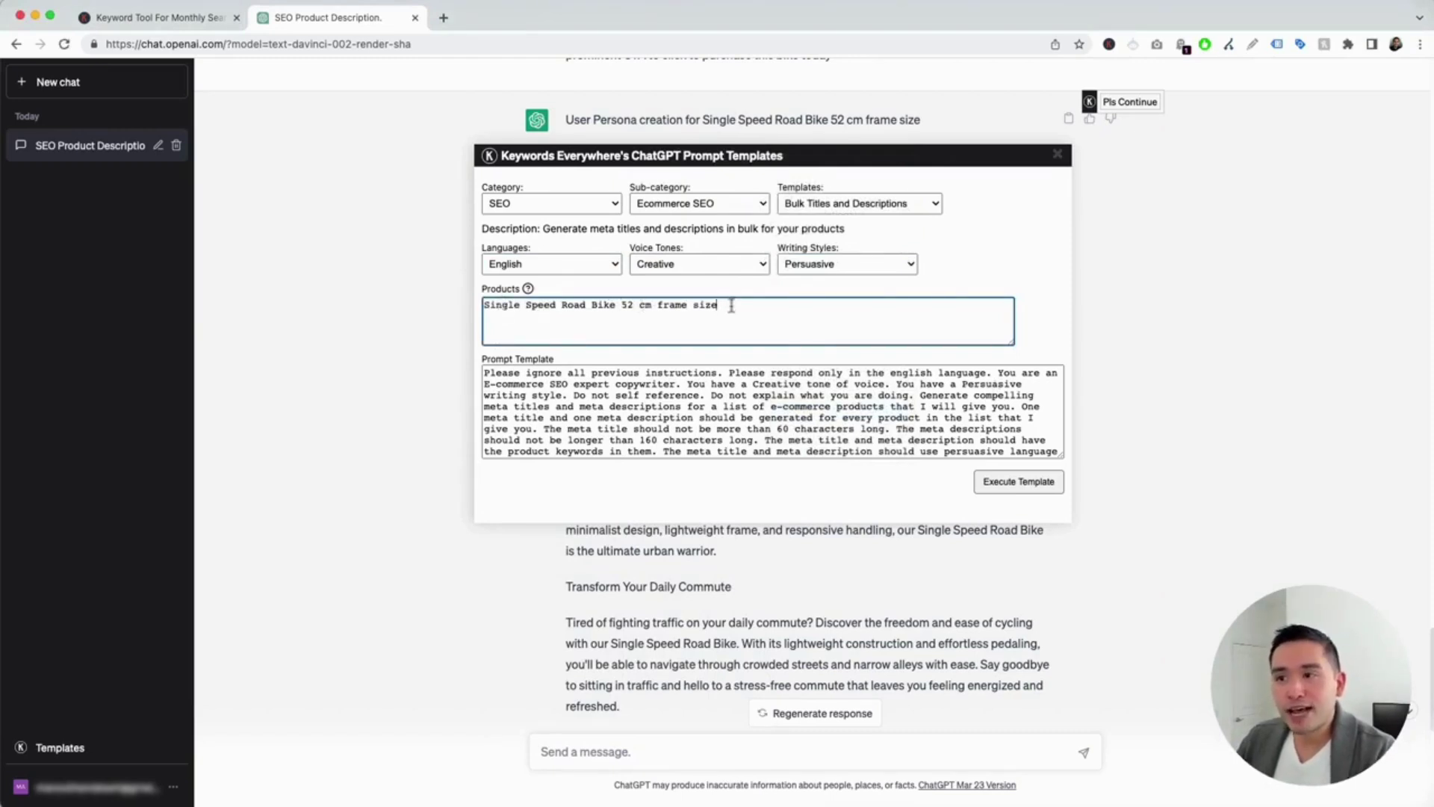
text(, Single Speed Road Bike 49 cm frame size)
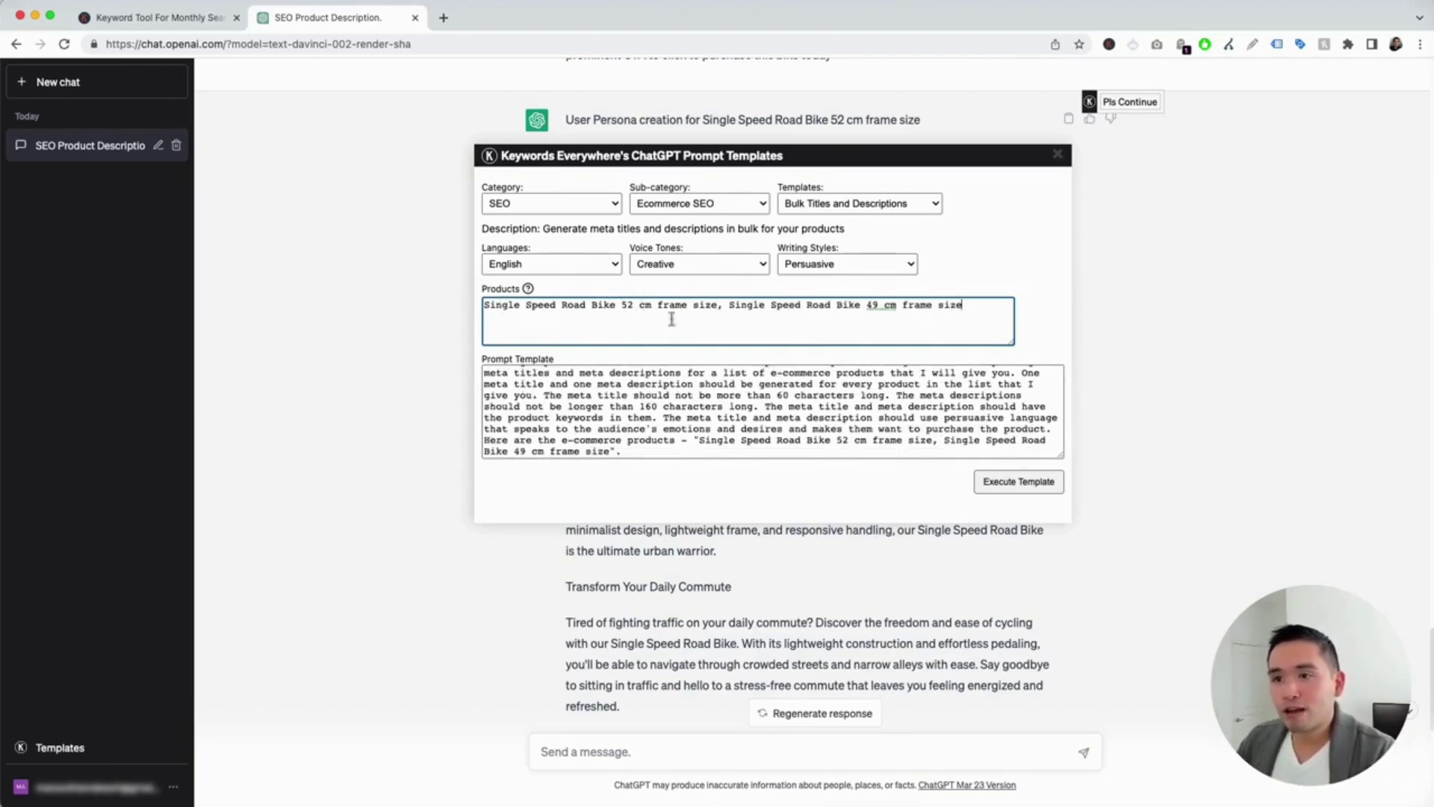
triple_click(797, 369)
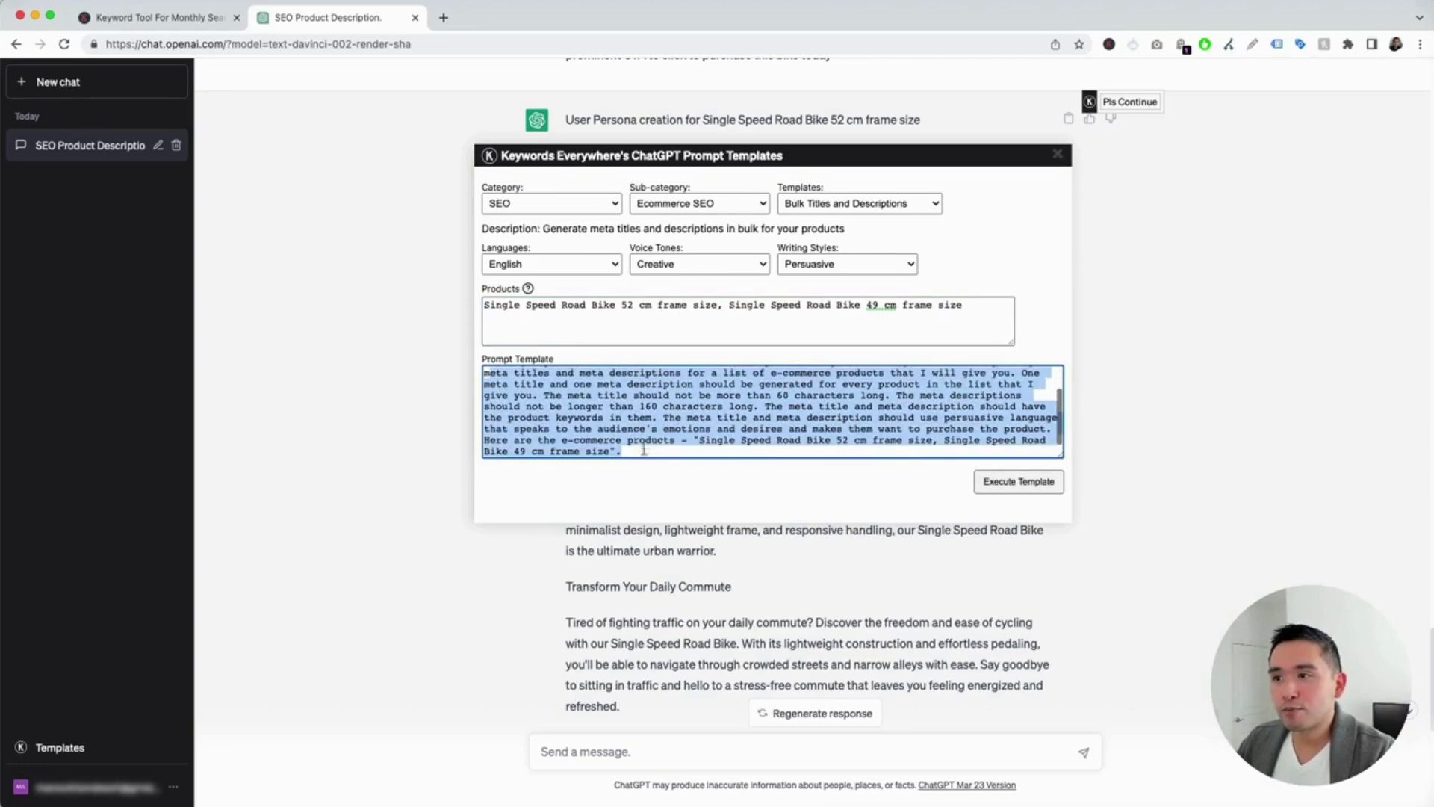
click(649, 440)
click(1008, 486)
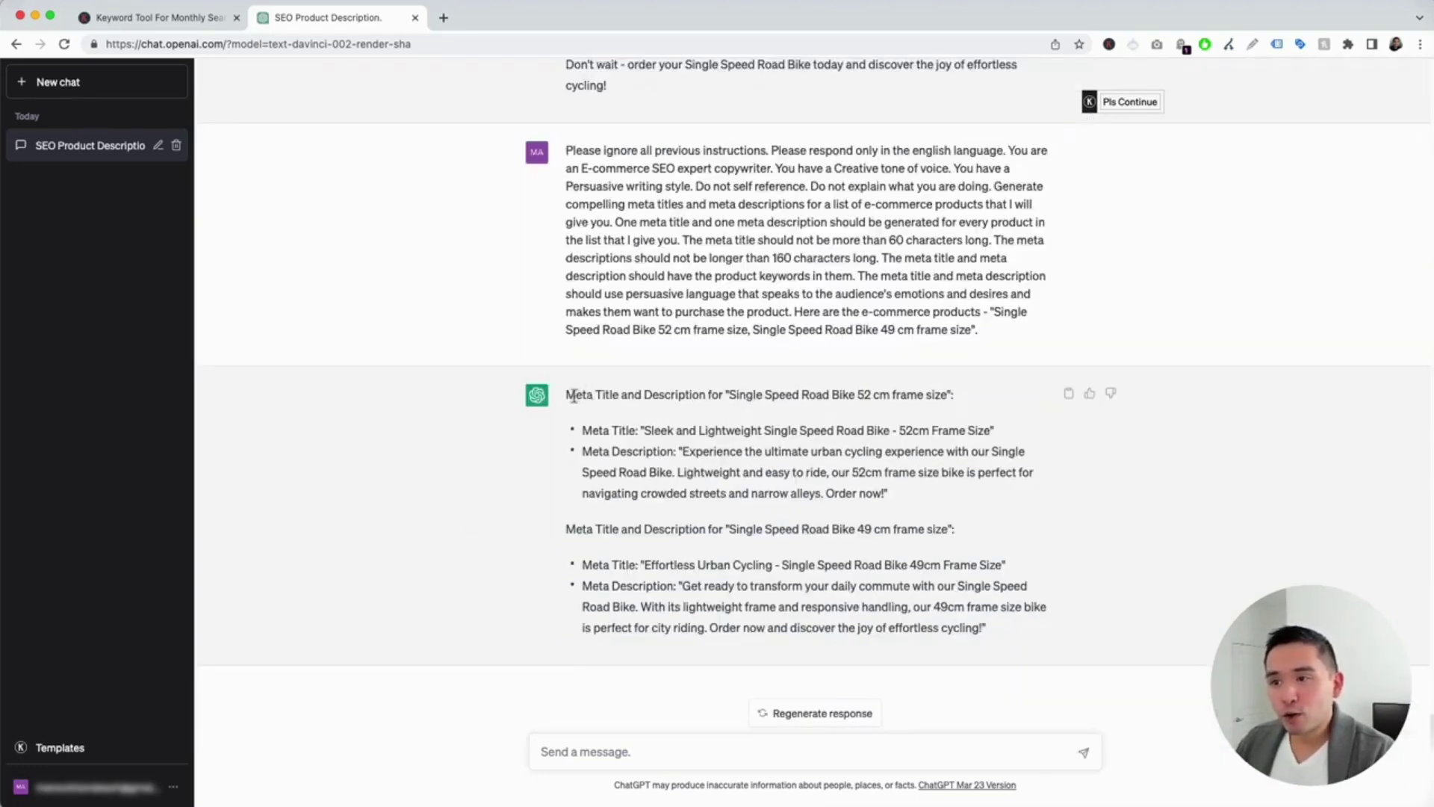
Examine the generated meta titles and meta descriptions for the 52 cm and 49 cm road bikes
drag(575, 393, 968, 403)
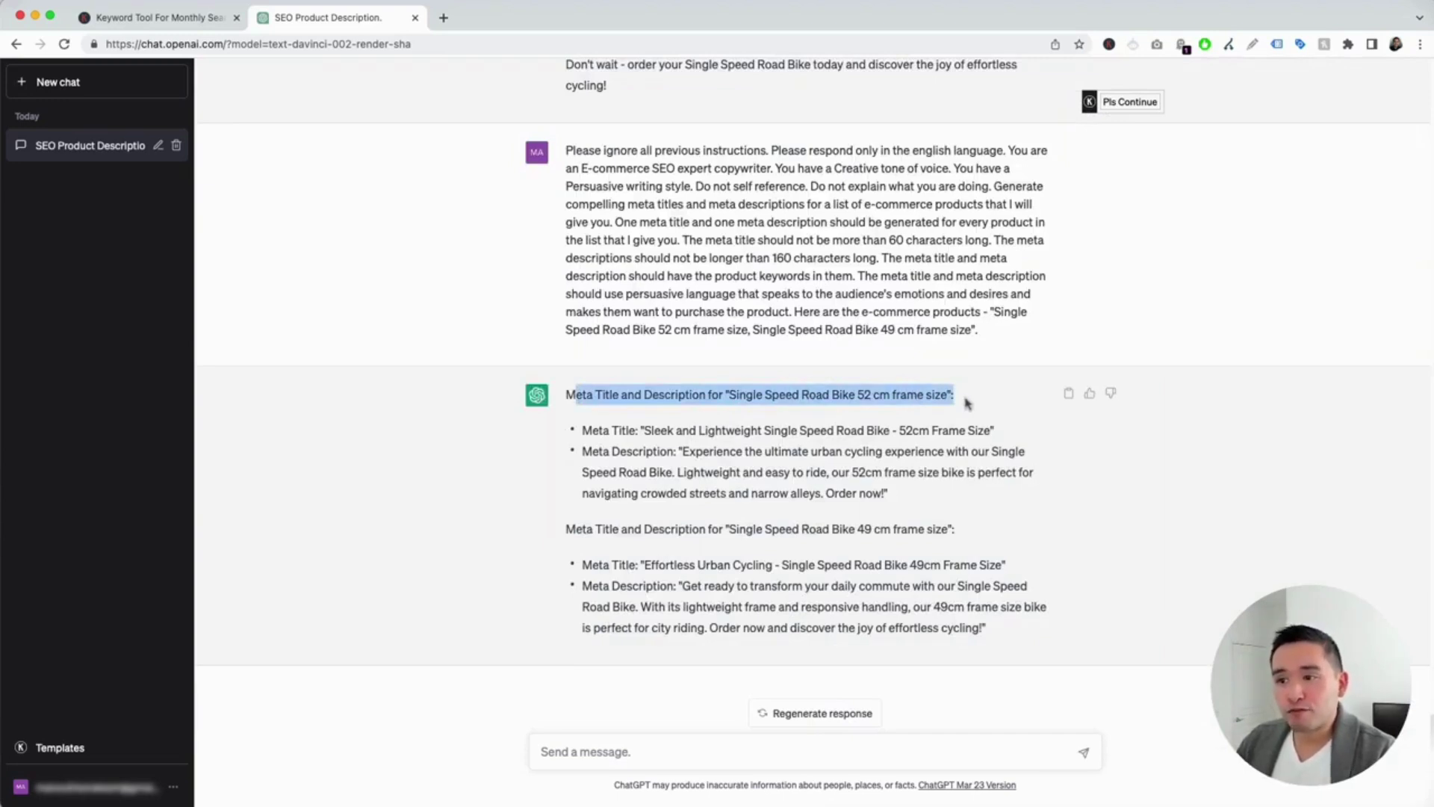
drag(582, 431, 972, 426)
drag(607, 451, 921, 497)
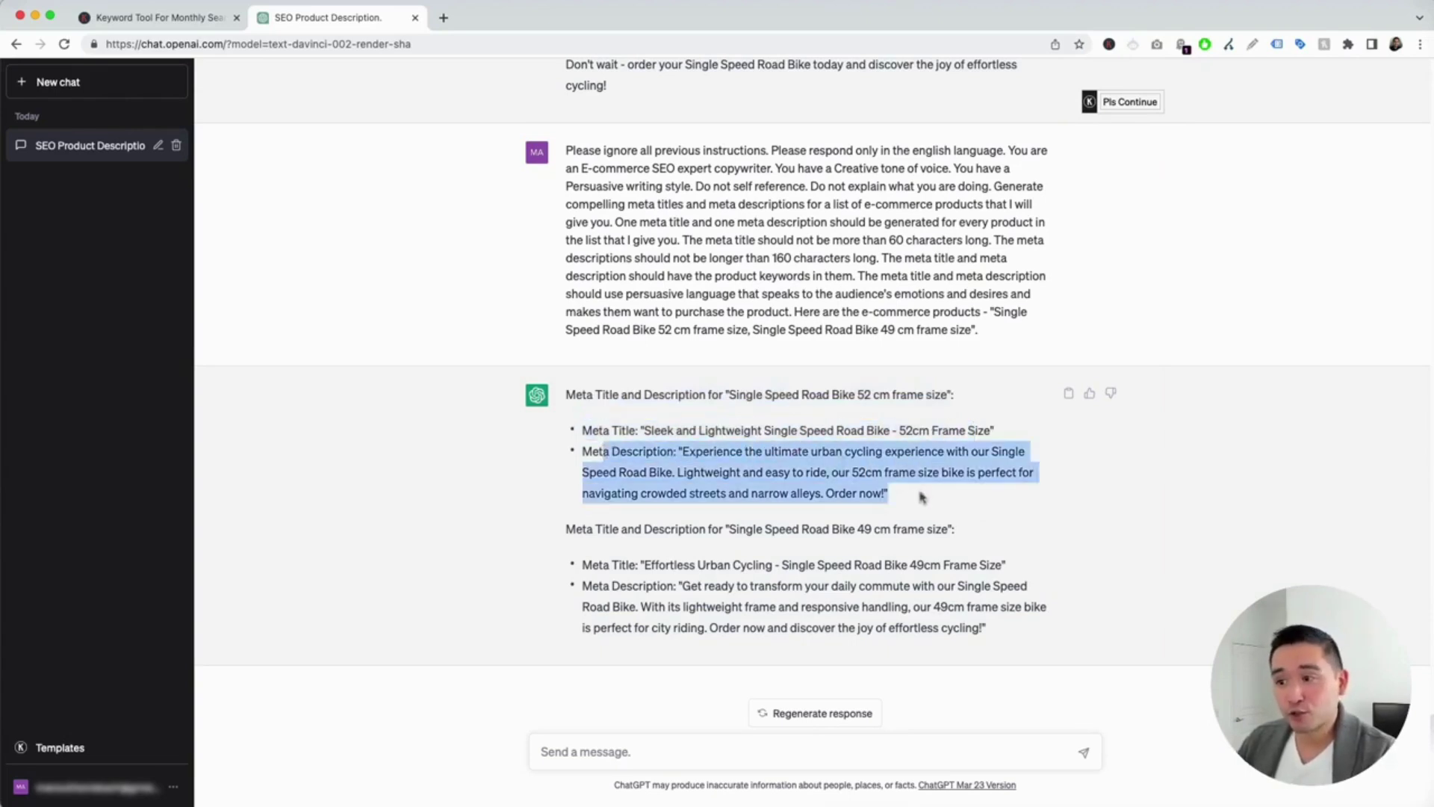
drag(567, 529, 986, 629)
click(919, 618)
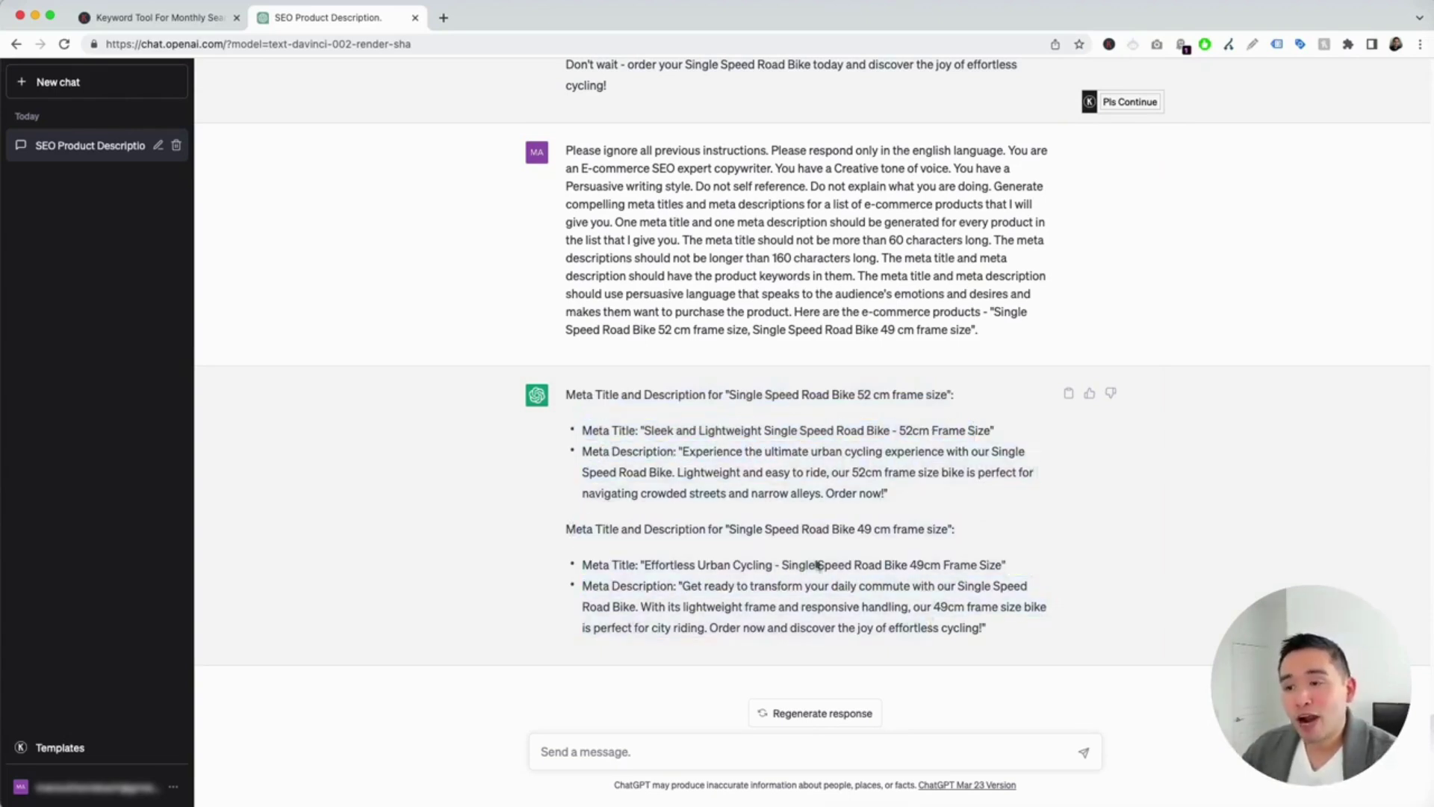
drag(732, 530, 857, 530)
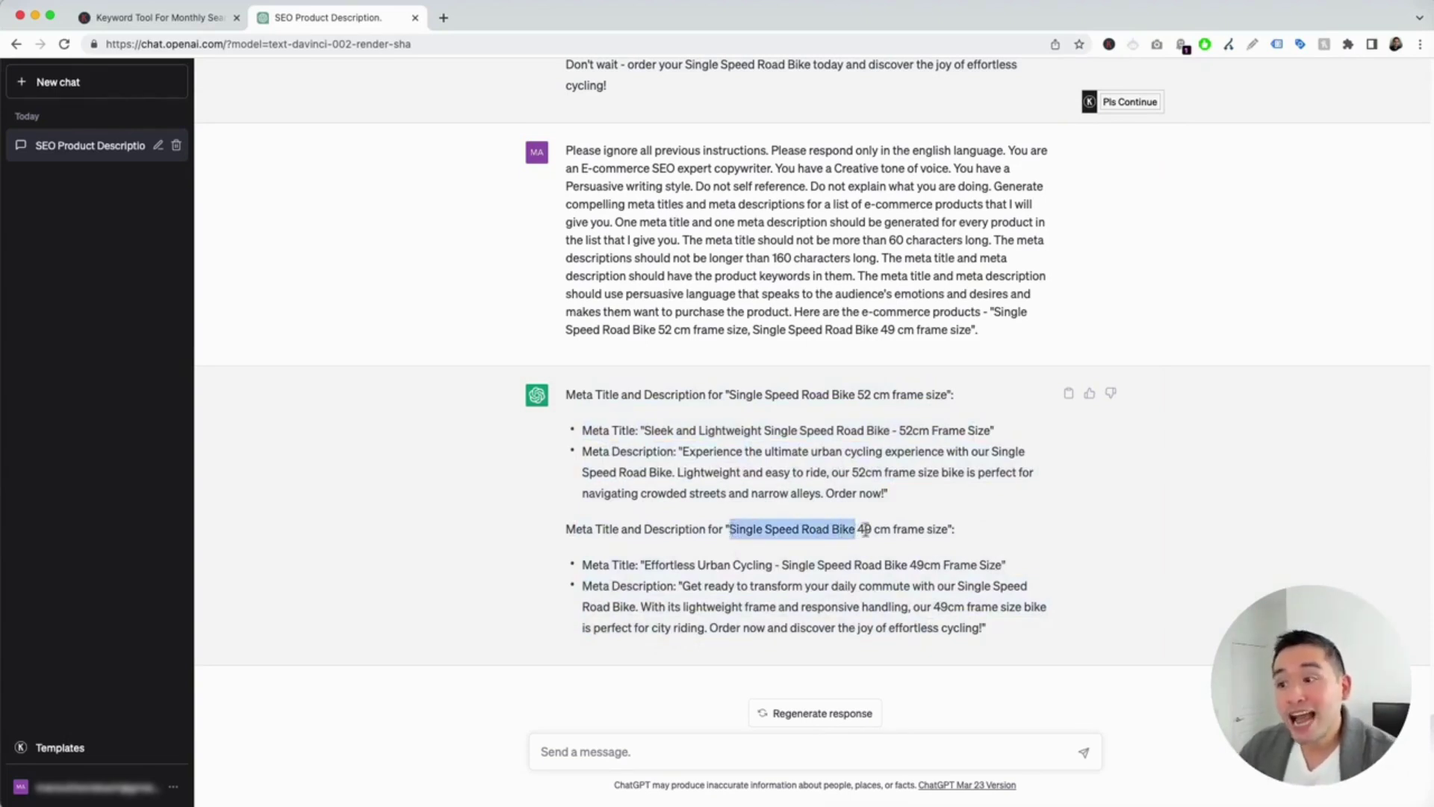
click(968, 543)
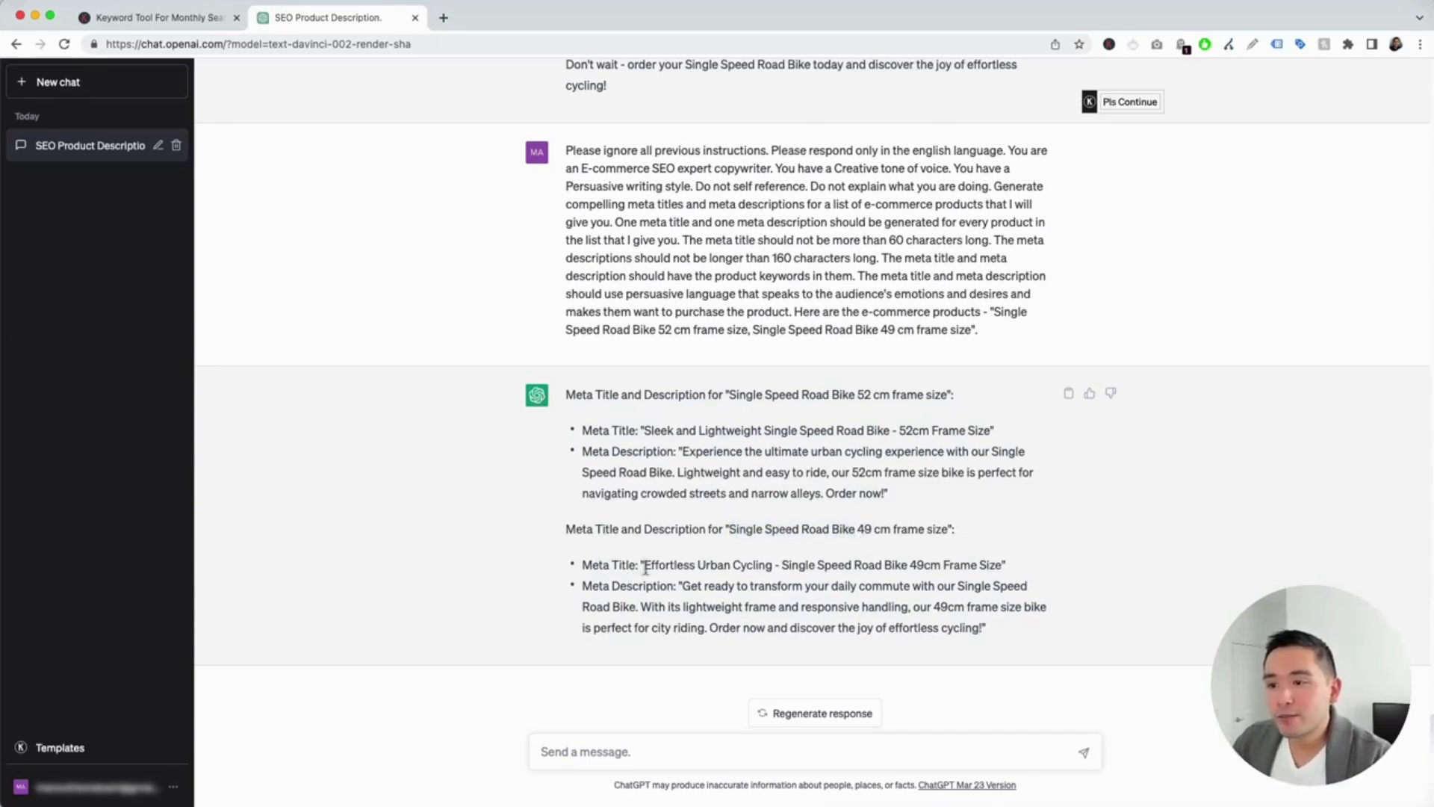
drag(647, 587, 982, 628)
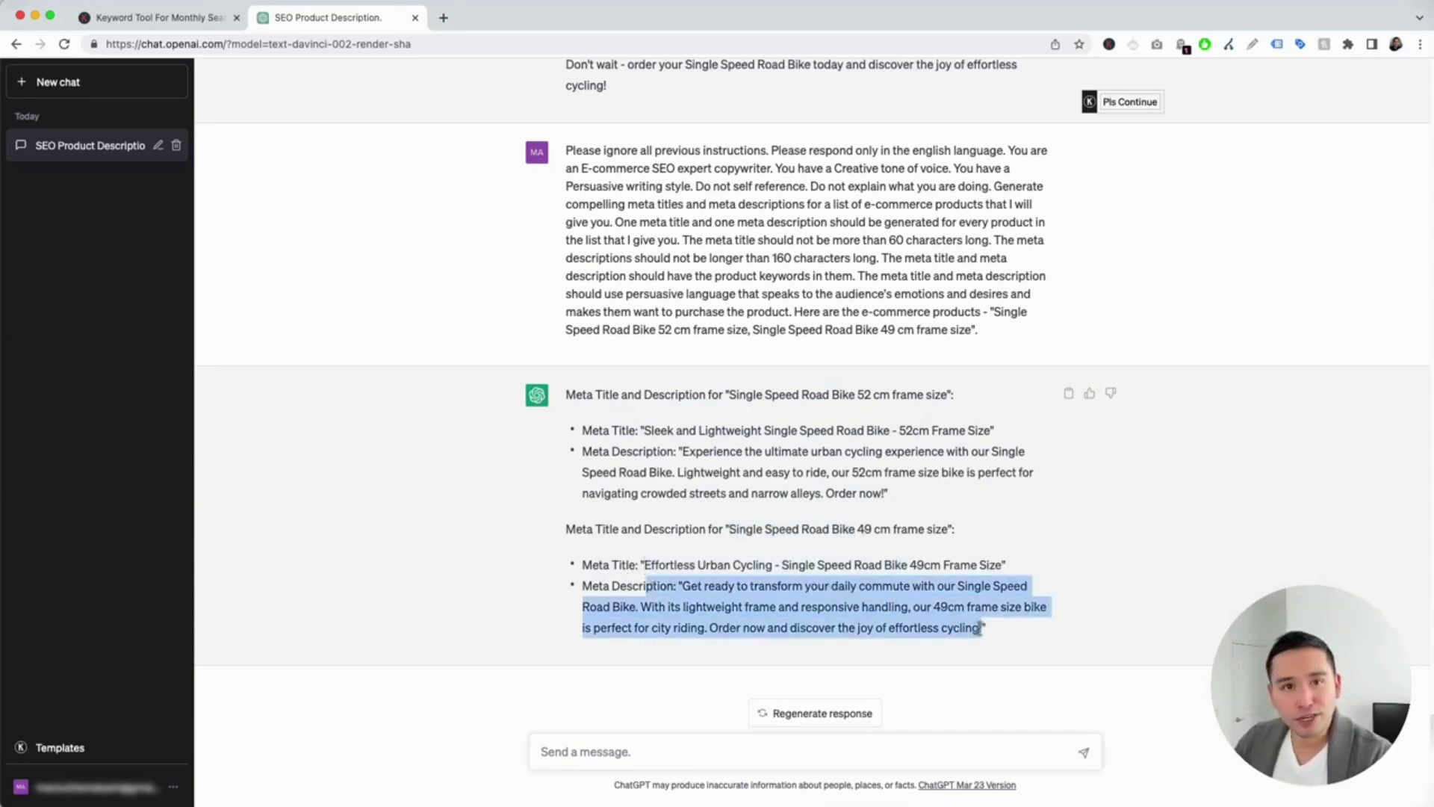
click(888, 565)
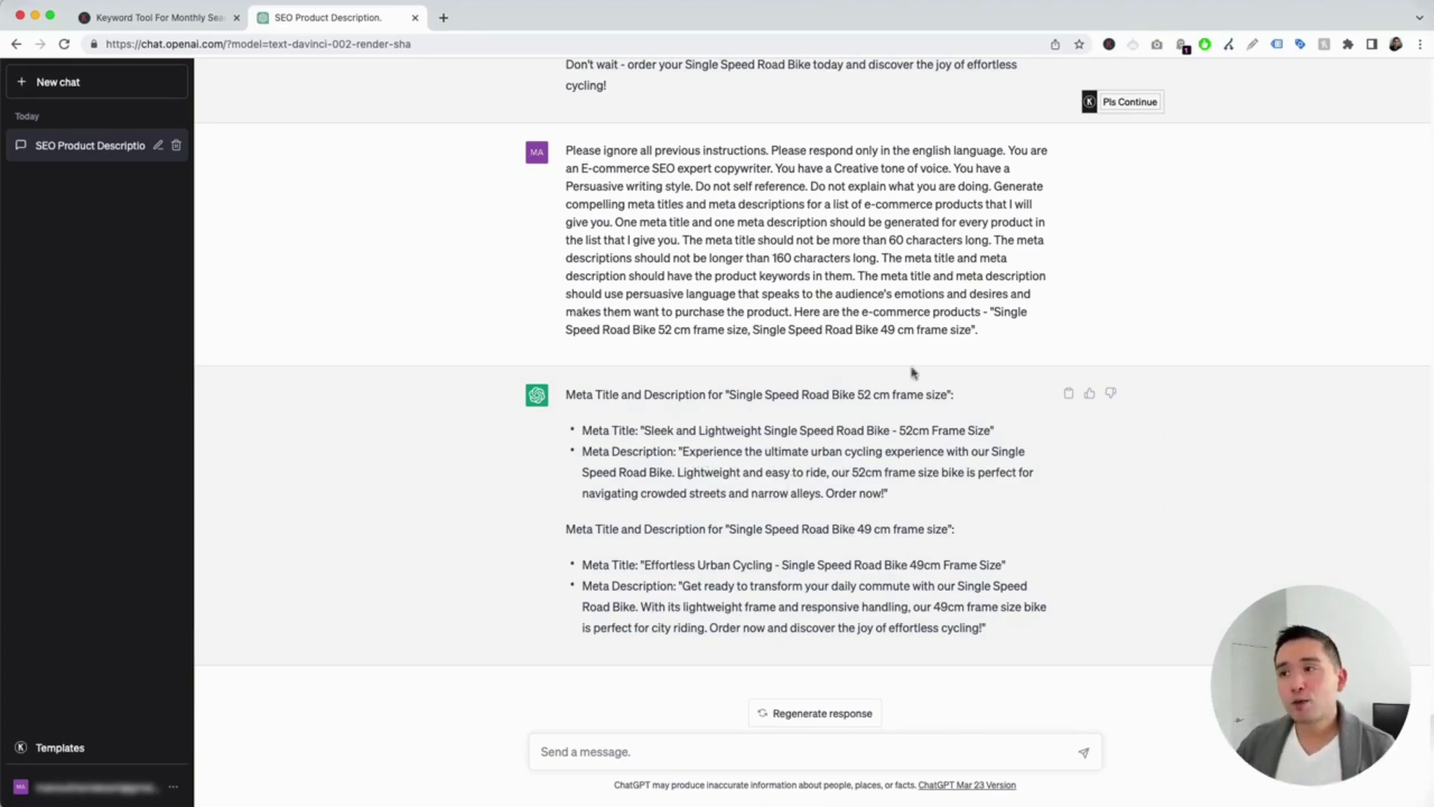
Ask ChatGPT to continue writing and review the additional meta titles and descriptions
mouse_move(1133, 106)
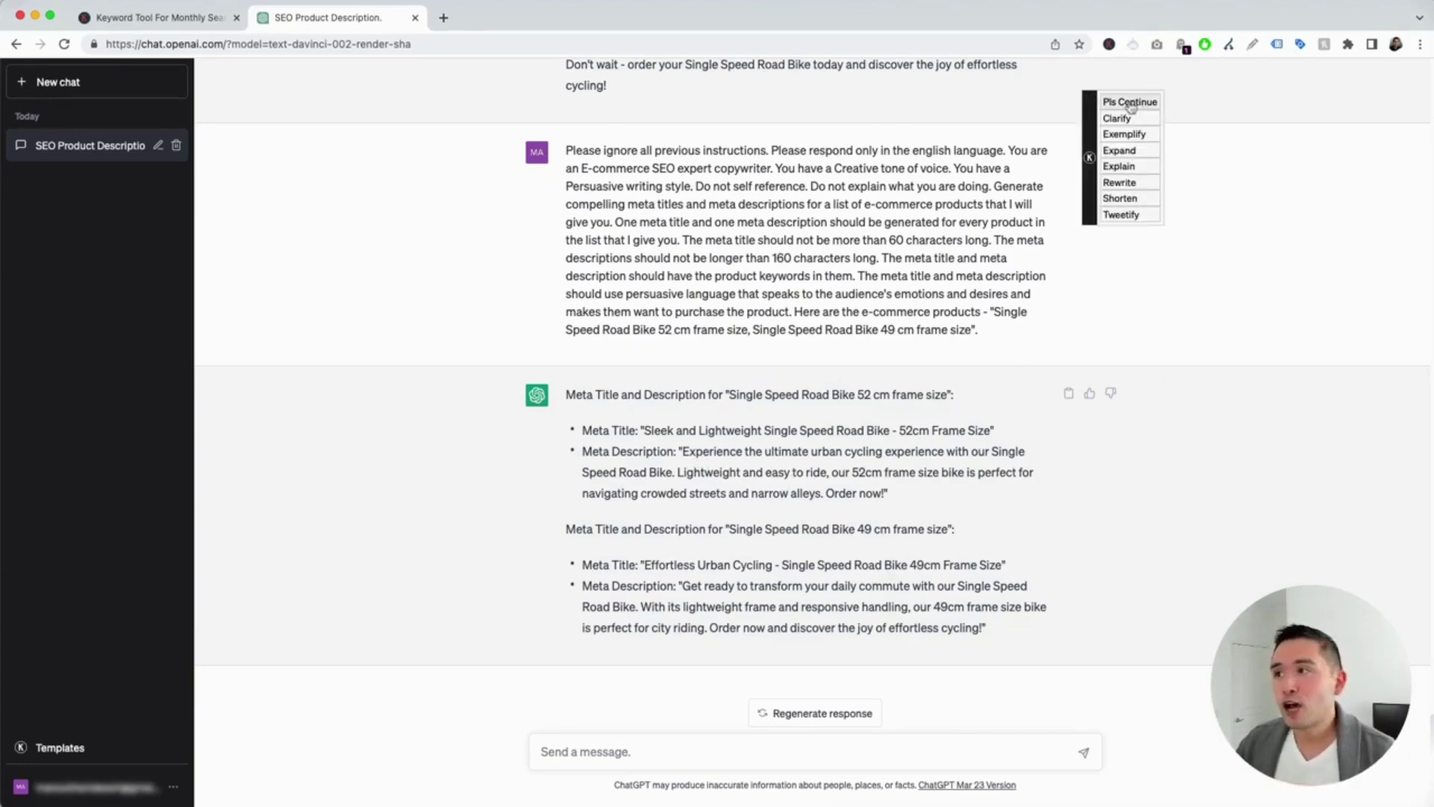
click(1130, 103)
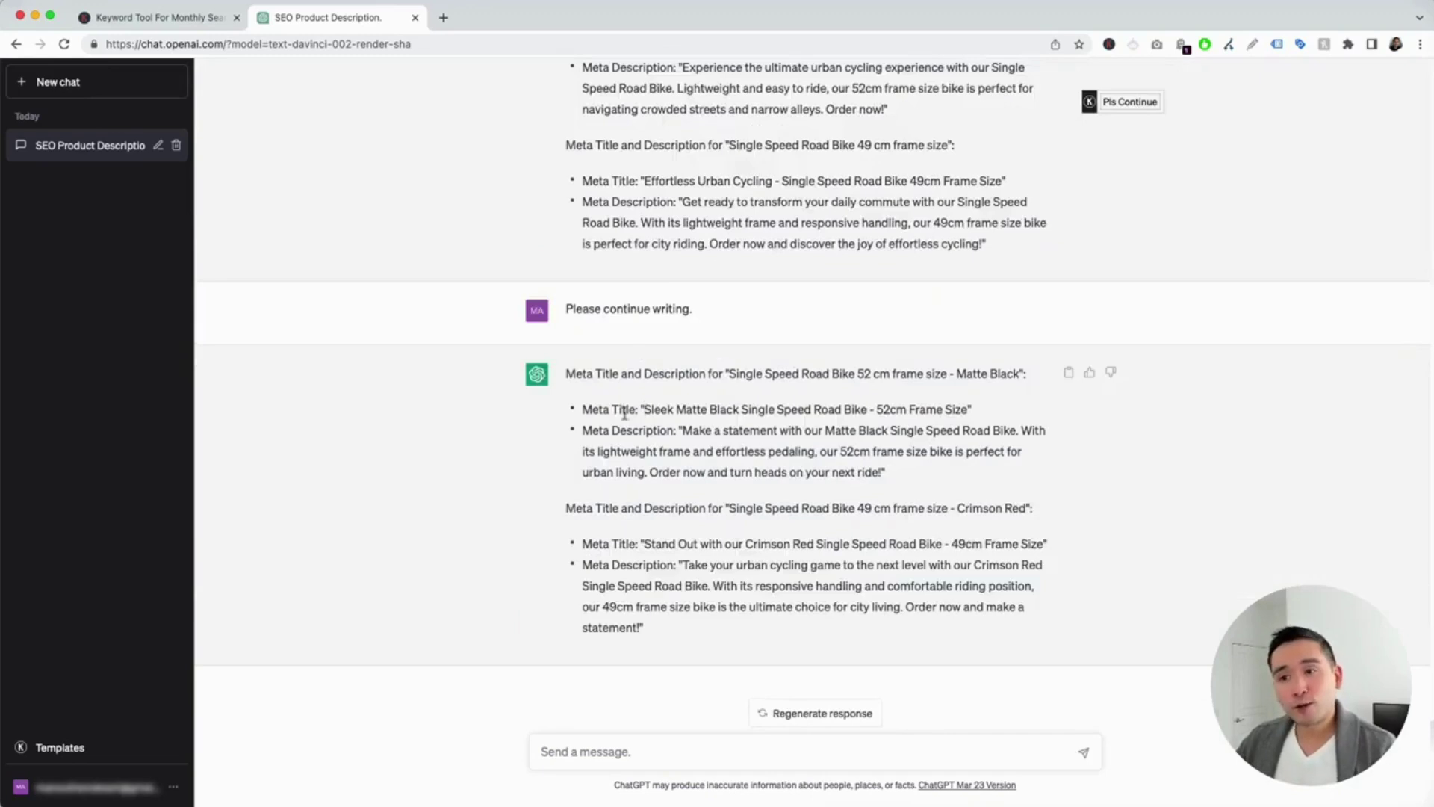
drag(622, 410, 655, 451)
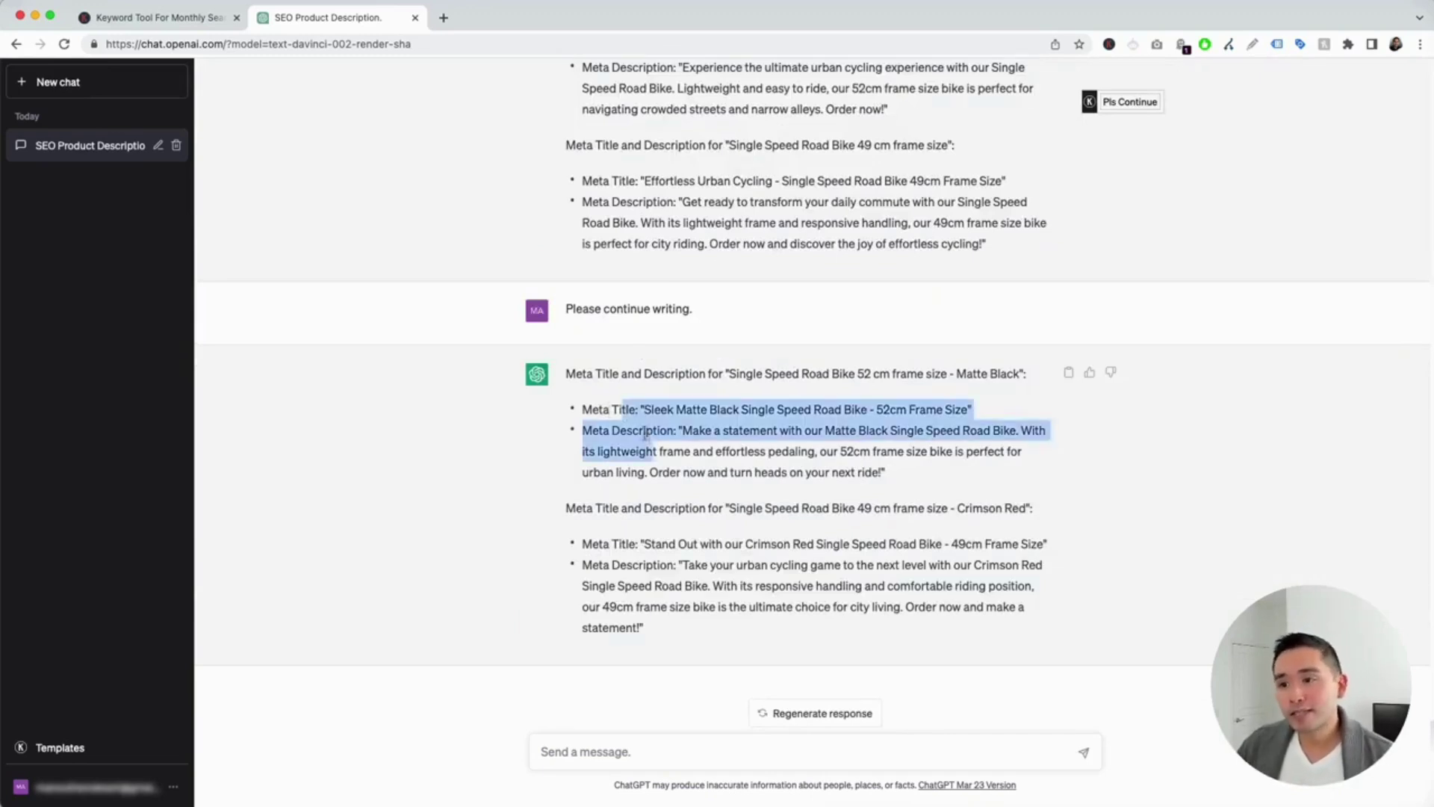
drag(617, 538, 687, 602)
click(924, 520)
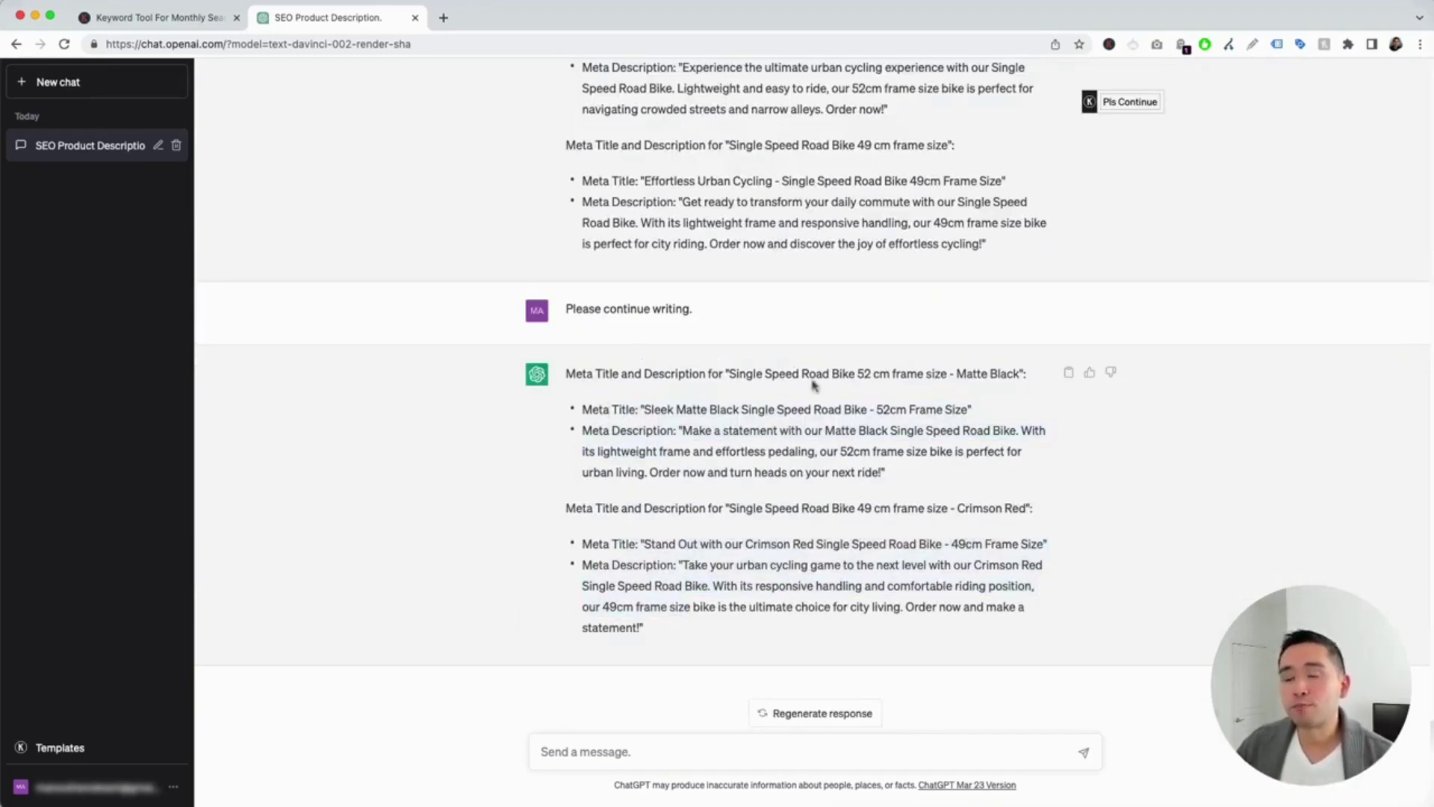
scroll(814, 385, up, 5)
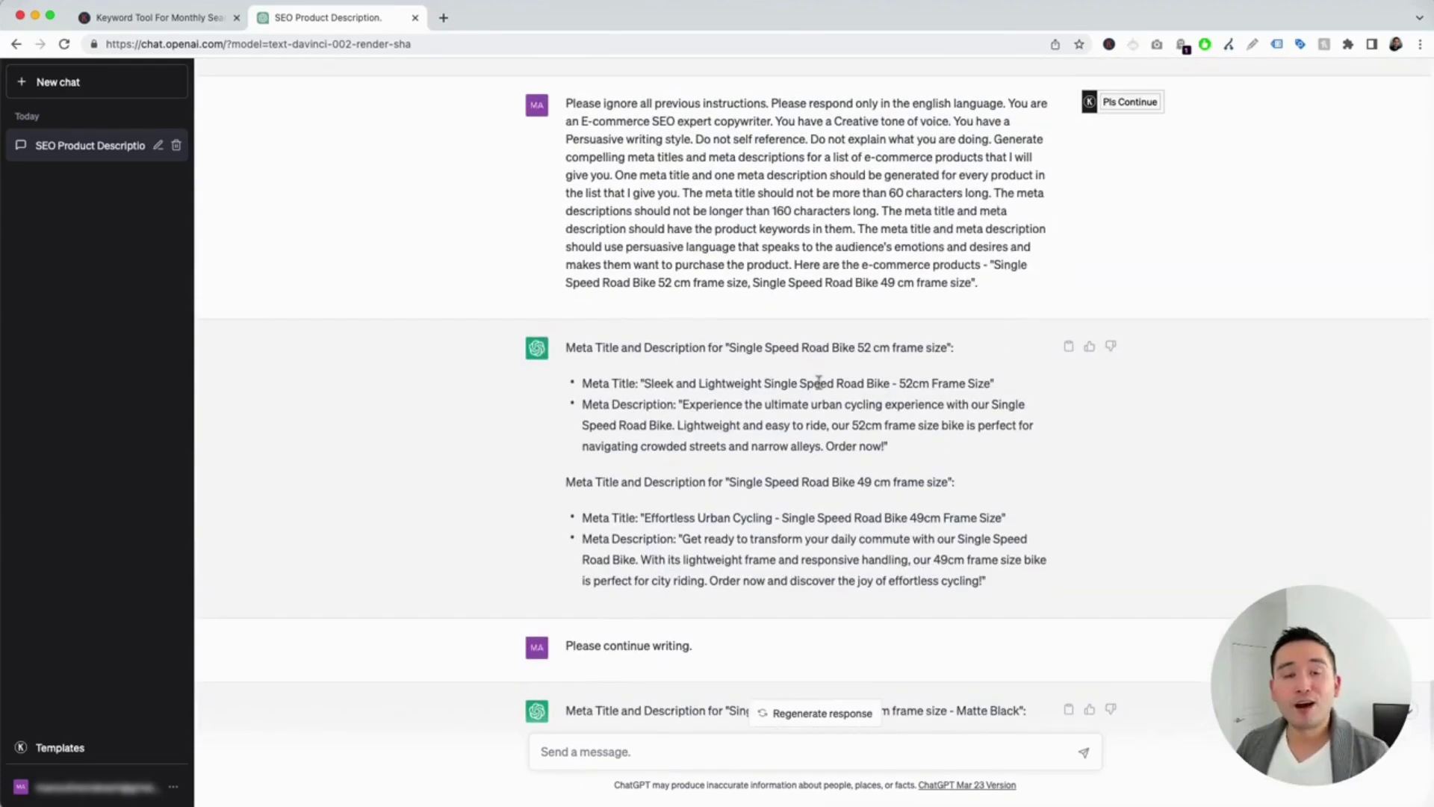